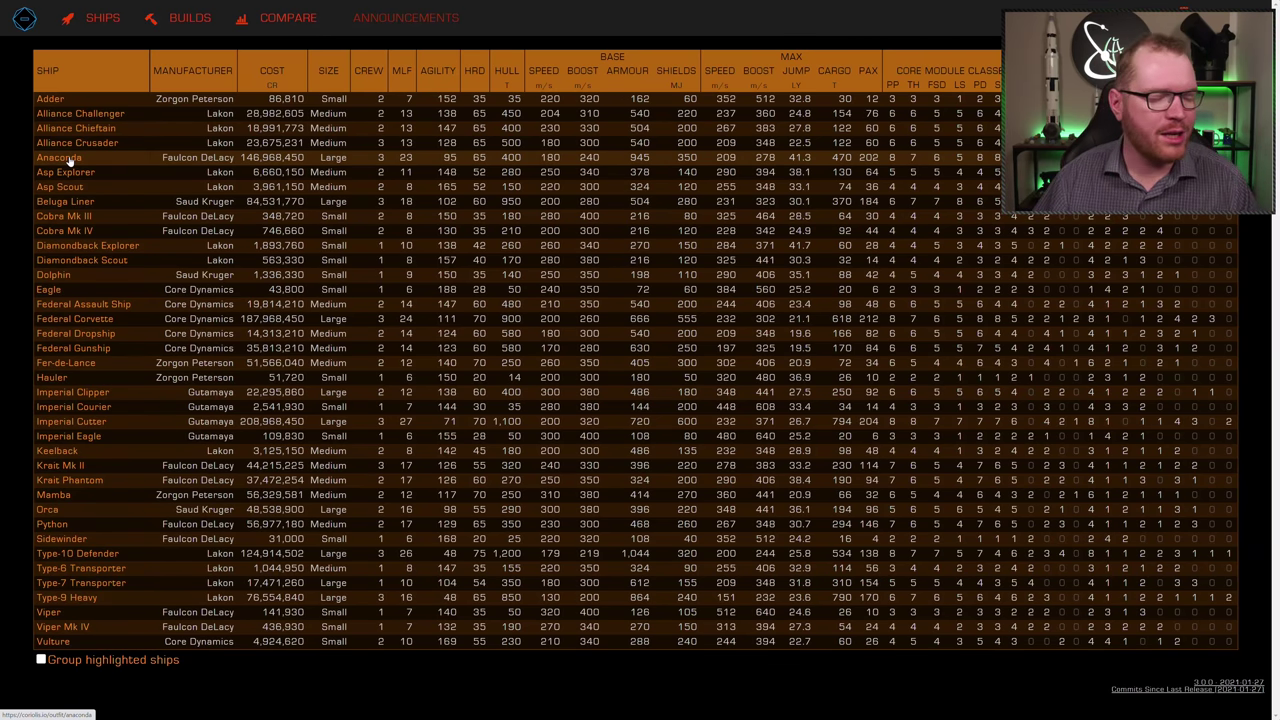
Open the Anaconda for outfitting and remove its cargo racks, shield generator and both pulse lasers.
{"action": "left_click", "coordinate": [62, 158]}
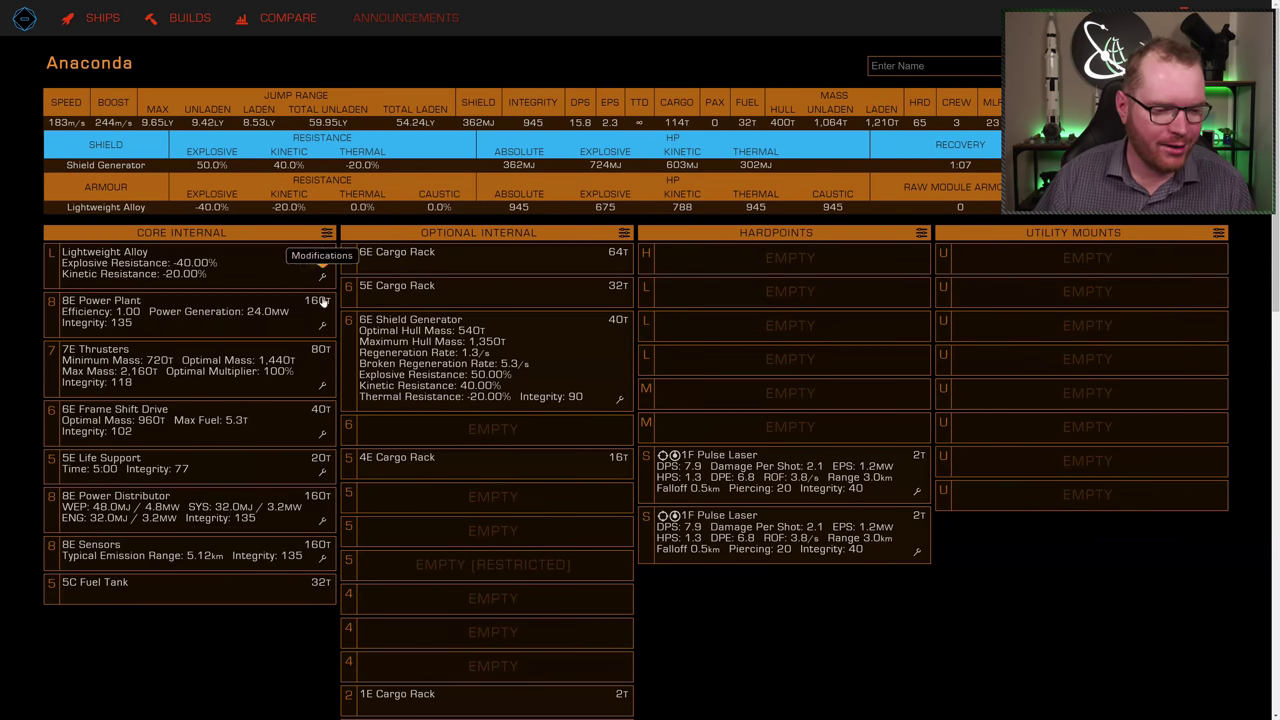
{"action": "right_click", "coordinate": [493, 692]}
{"action": "right_click", "coordinate": [767, 528]}
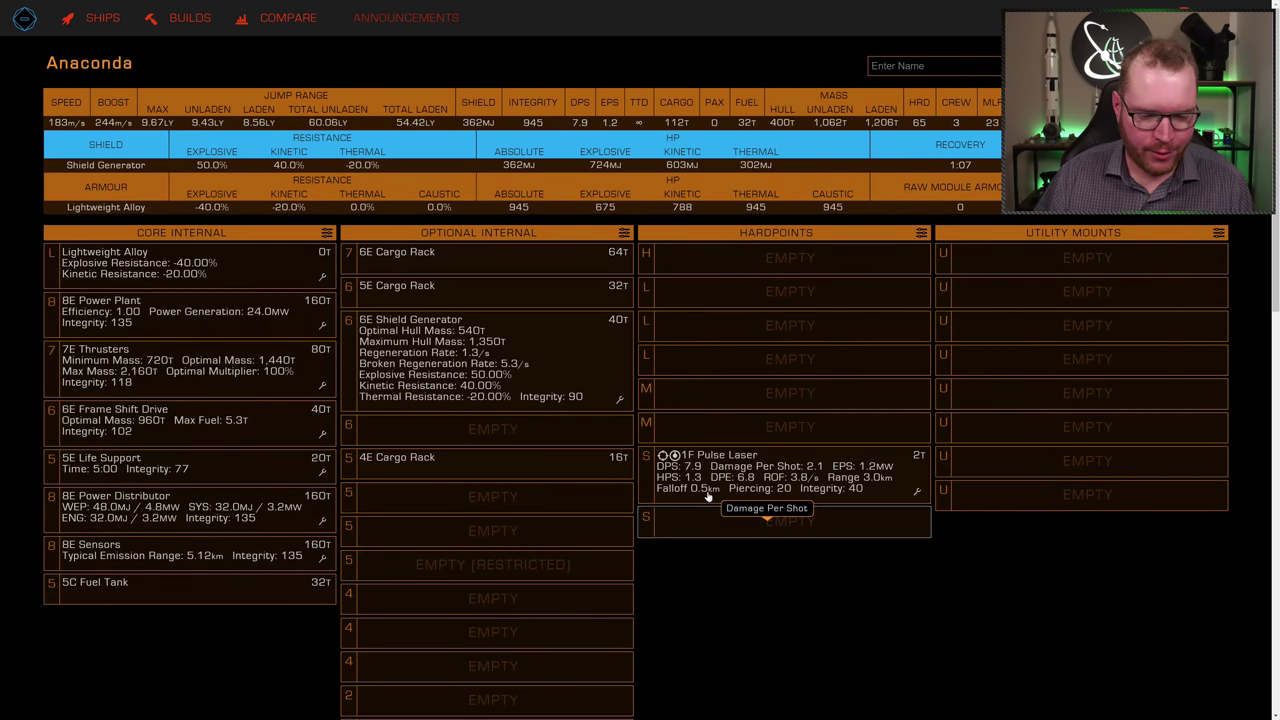
{"action": "right_click", "coordinate": [666, 457]}
{"action": "right_click", "coordinate": [531, 397]}
{"action": "right_click", "coordinate": [466, 388]}
{"action": "right_click", "coordinate": [428, 288]}
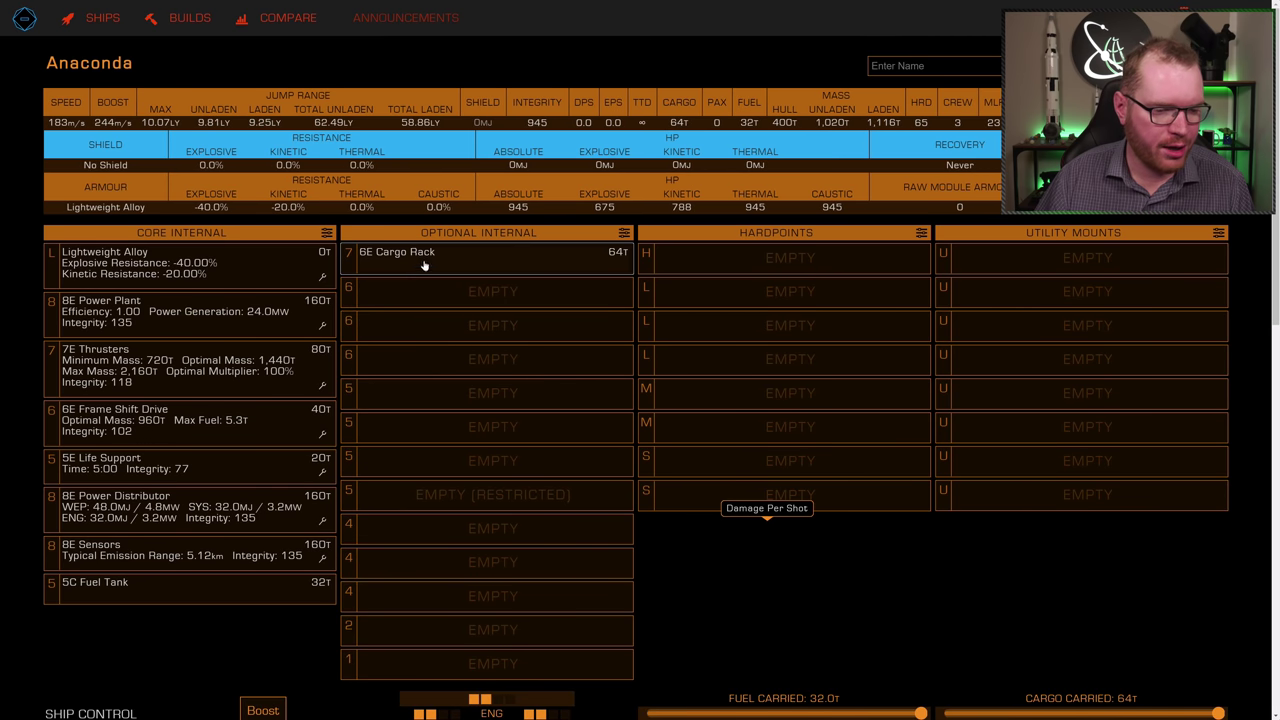
{"action": "right_click", "coordinate": [440, 254]}
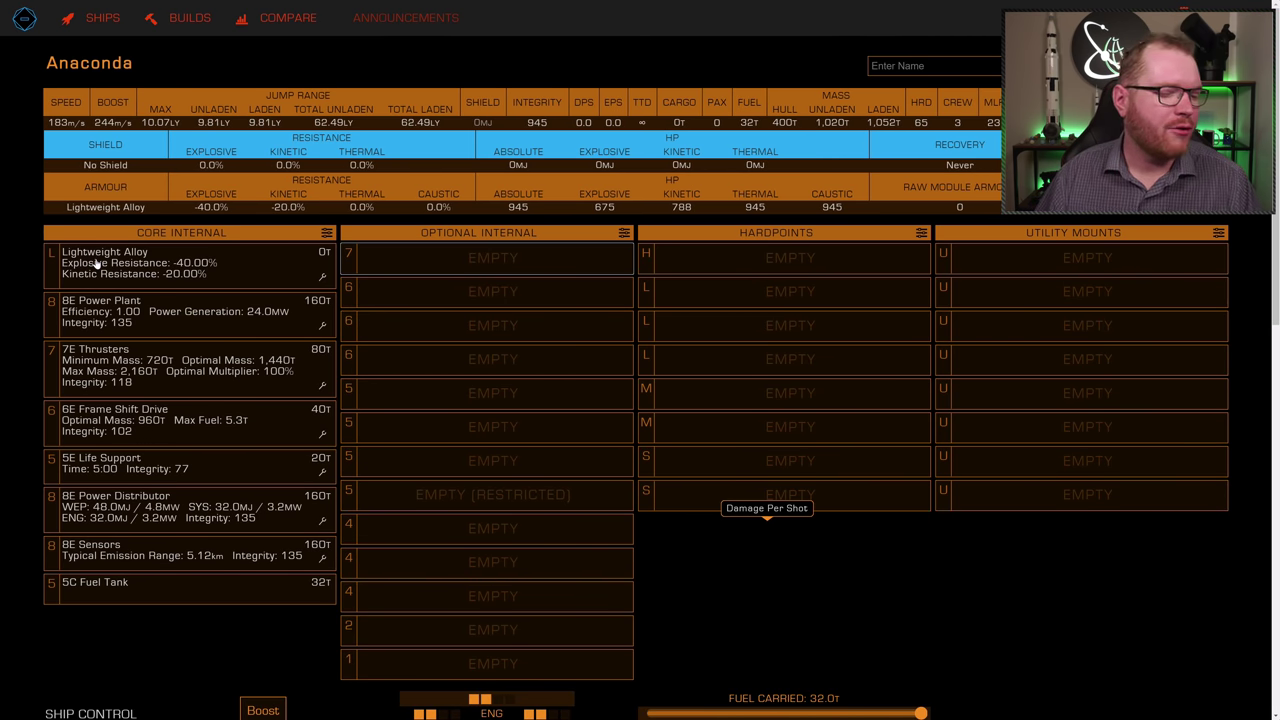
View the engineering modifications offered for the Lightweight Alloy armour.
{"action": "left_click", "coordinate": [323, 279]}
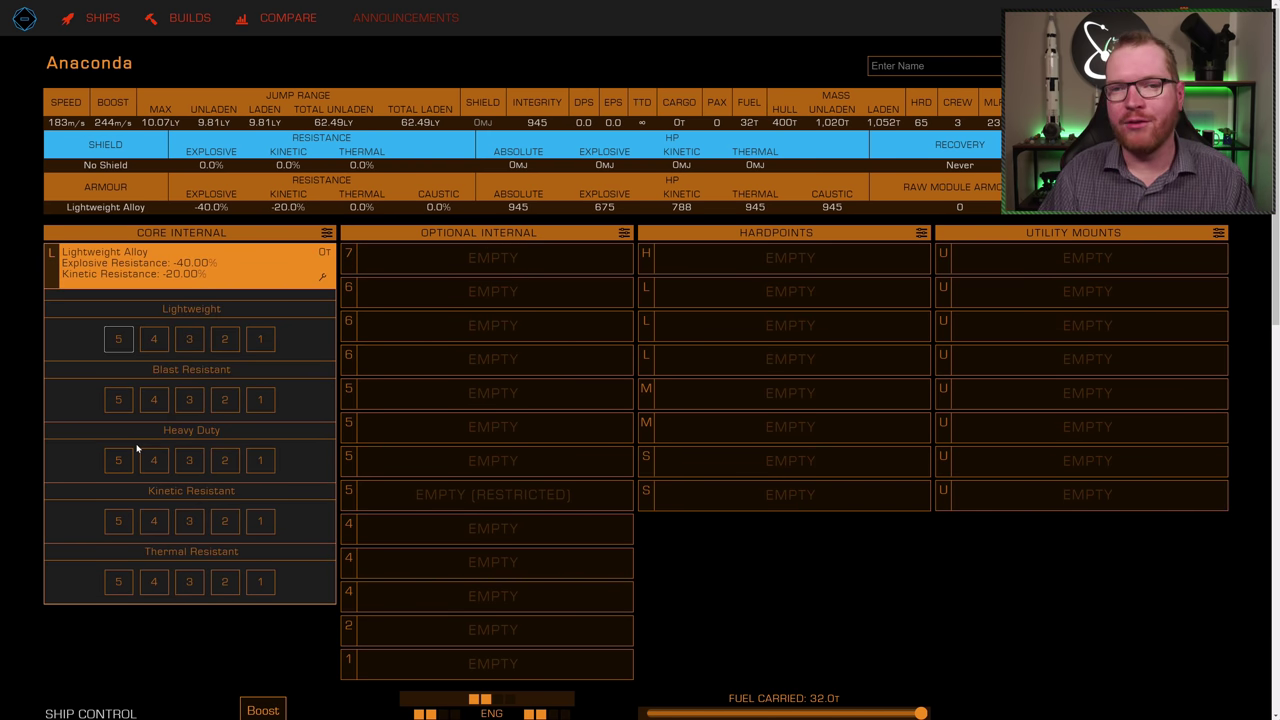
{"action": "left_click", "coordinate": [33, 289]}
Fit a 6A Frame Shift Drive and engineer it with Increased Range grade 5.
{"action": "scroll", "coordinate": [150, 240], "scroll_direction": "down", "scroll_amount": 1}
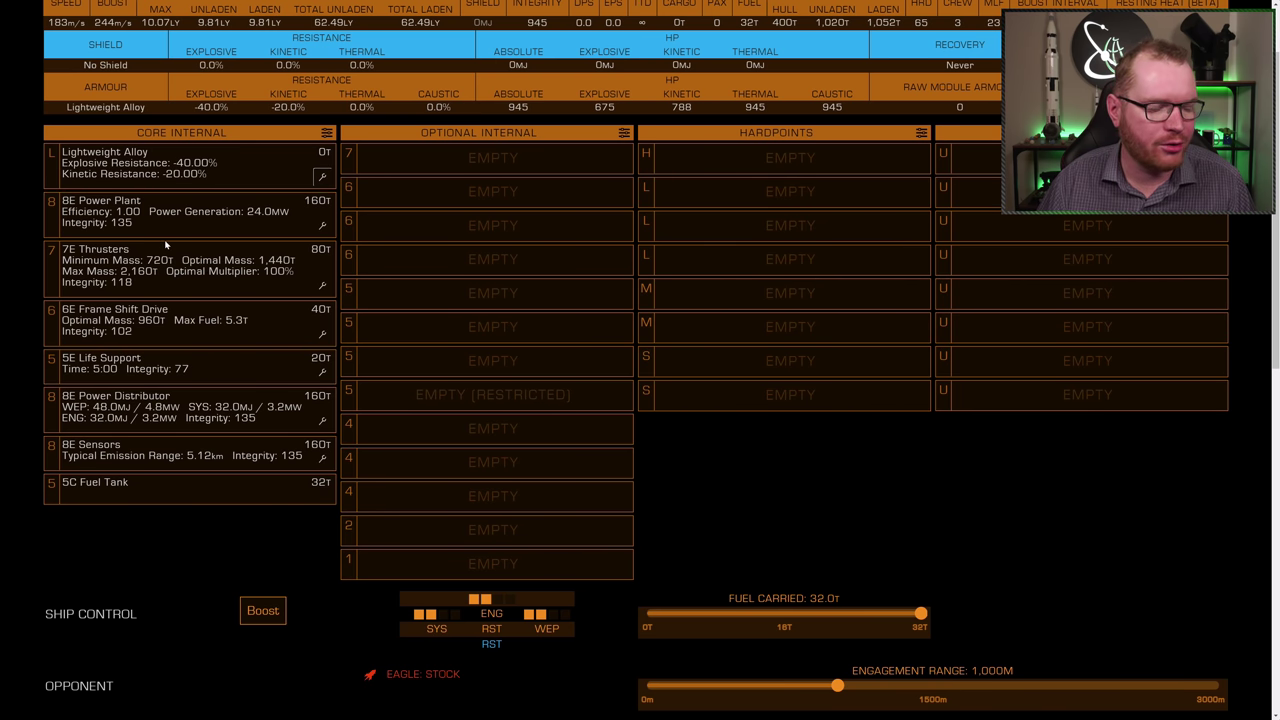
{"action": "scroll", "coordinate": [153, 295], "scroll_direction": "down", "scroll_amount": 1}
{"action": "left_click", "coordinate": [136, 275]}
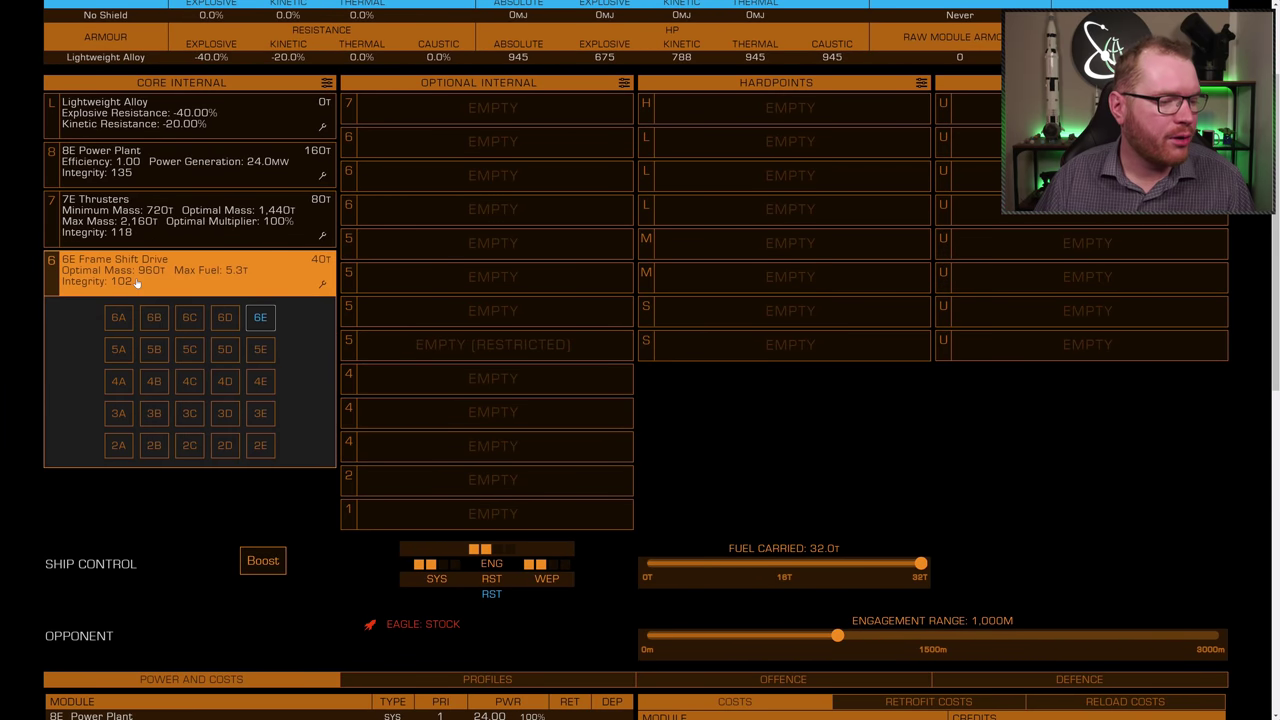
{"action": "left_click", "coordinate": [125, 315]}
{"action": "left_click", "coordinate": [322, 284]}
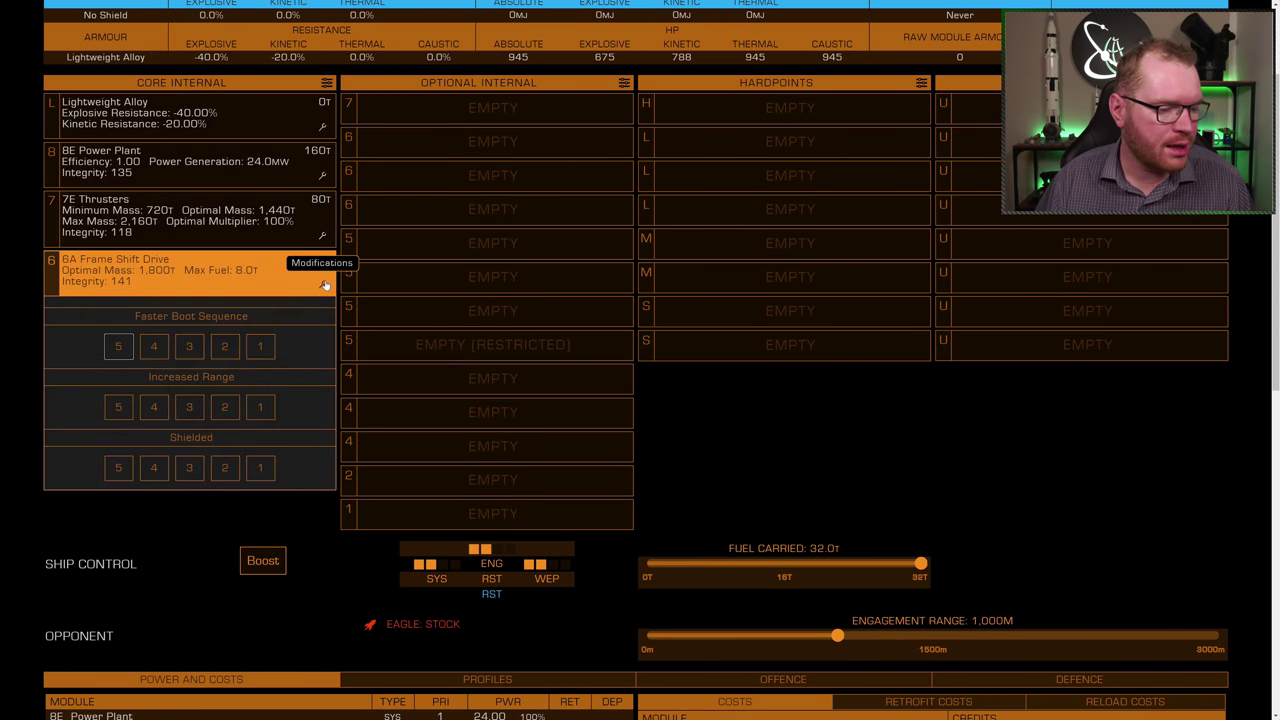
{"action": "left_click", "coordinate": [117, 406]}
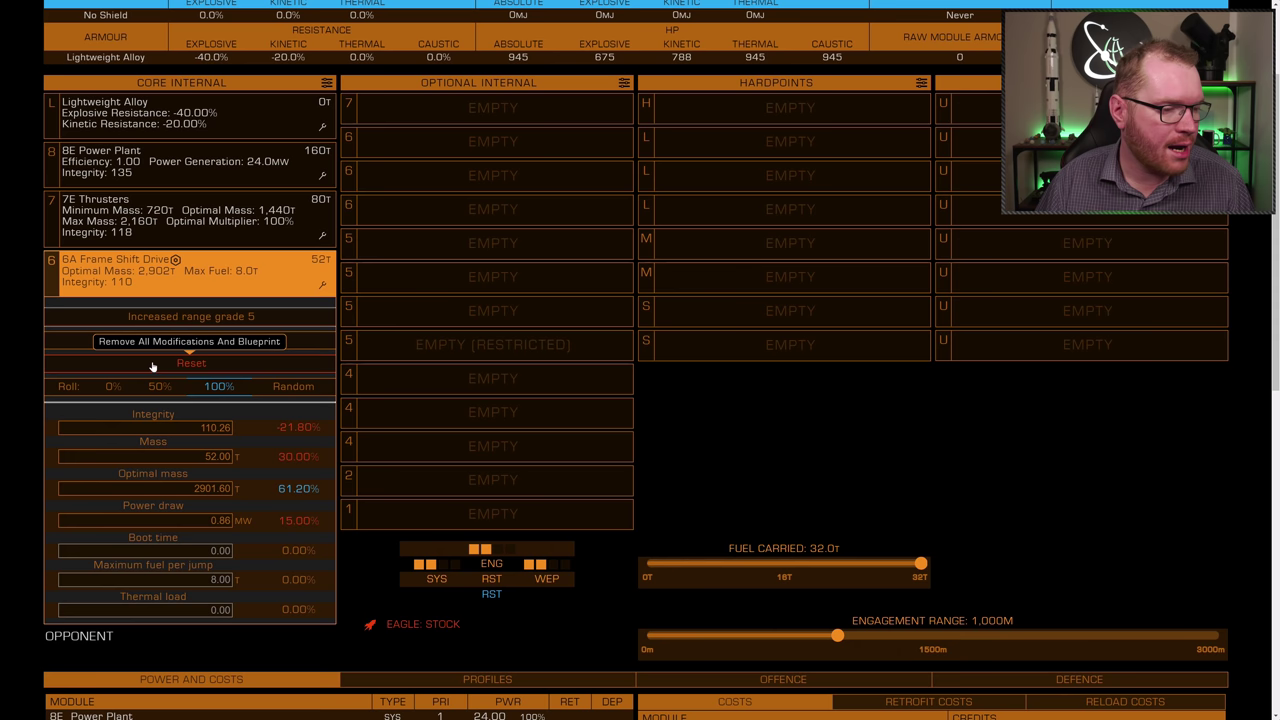
{"action": "left_click", "coordinate": [55, 315]}
Fit 5D Life Support and engineer it with the Lightweight grade 5 blueprint.
{"action": "scroll", "coordinate": [140, 272], "scroll_direction": "up", "scroll_amount": 1}
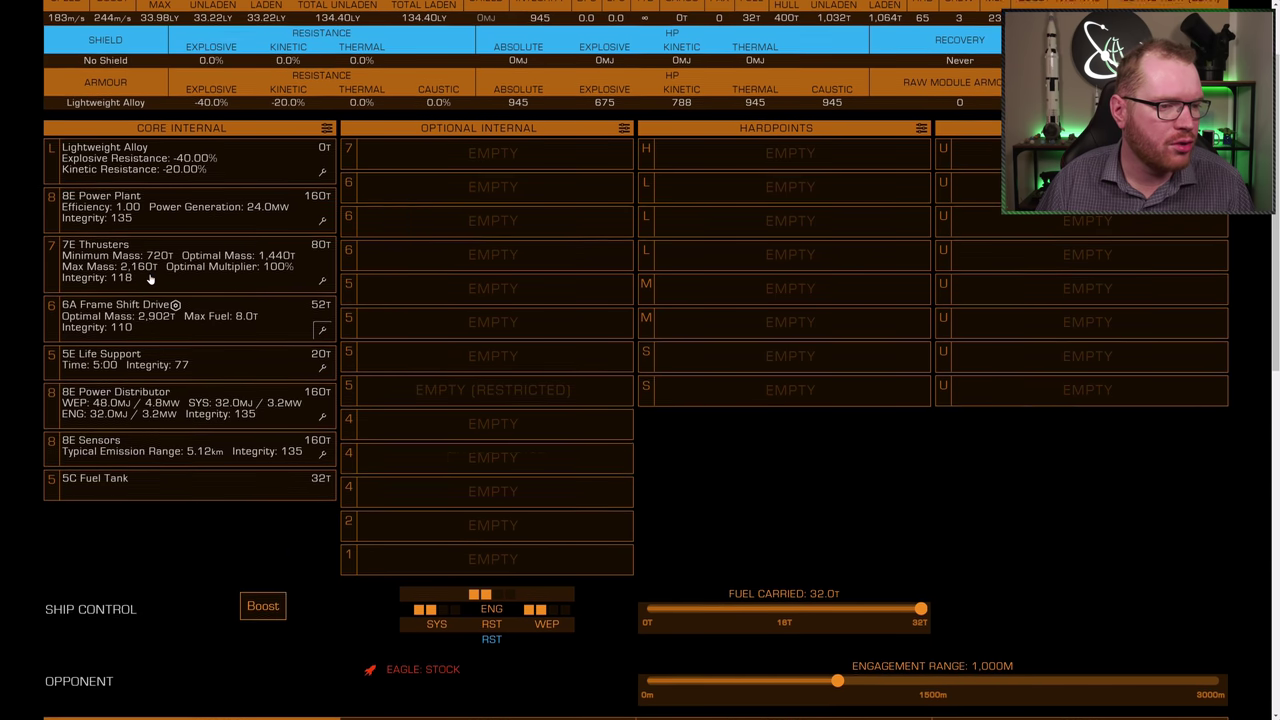
{"action": "left_click", "coordinate": [160, 360]}
{"action": "scroll", "coordinate": [177, 360], "scroll_direction": "down", "scroll_amount": 1}
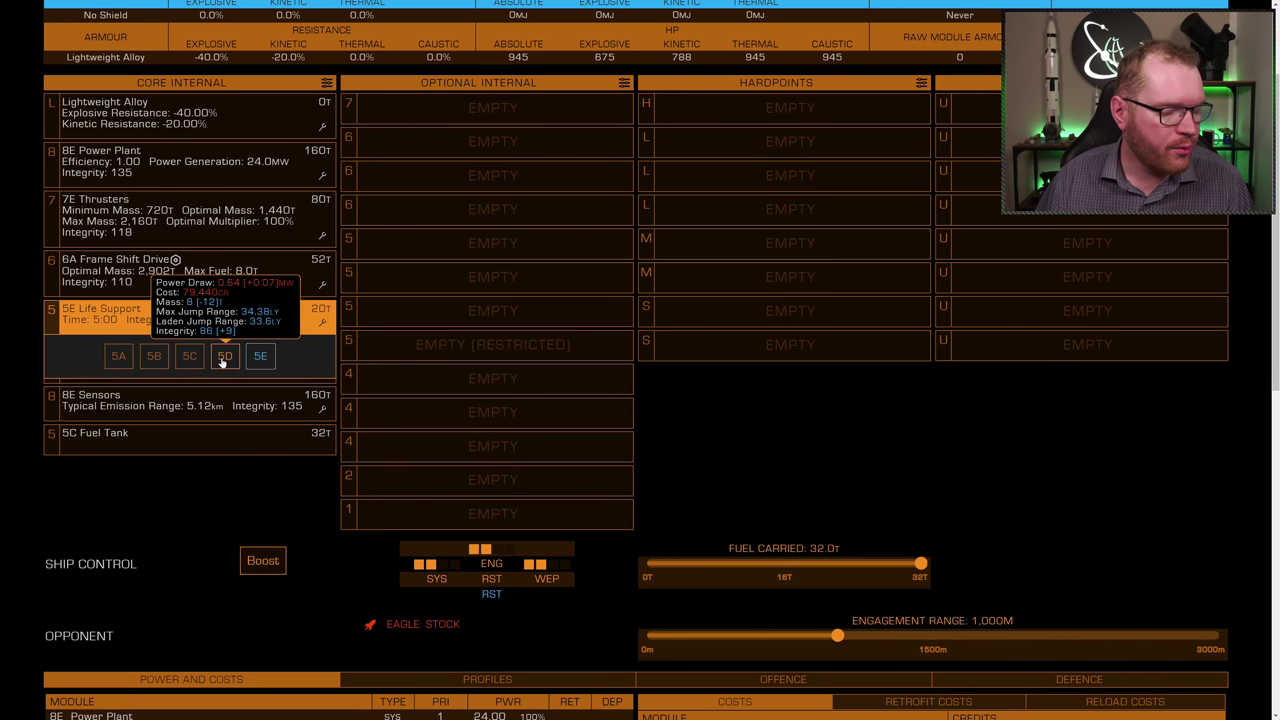
{"action": "left_click", "coordinate": [225, 356]}
{"action": "left_click", "coordinate": [321, 321]}
{"action": "left_click", "coordinate": [120, 383]}
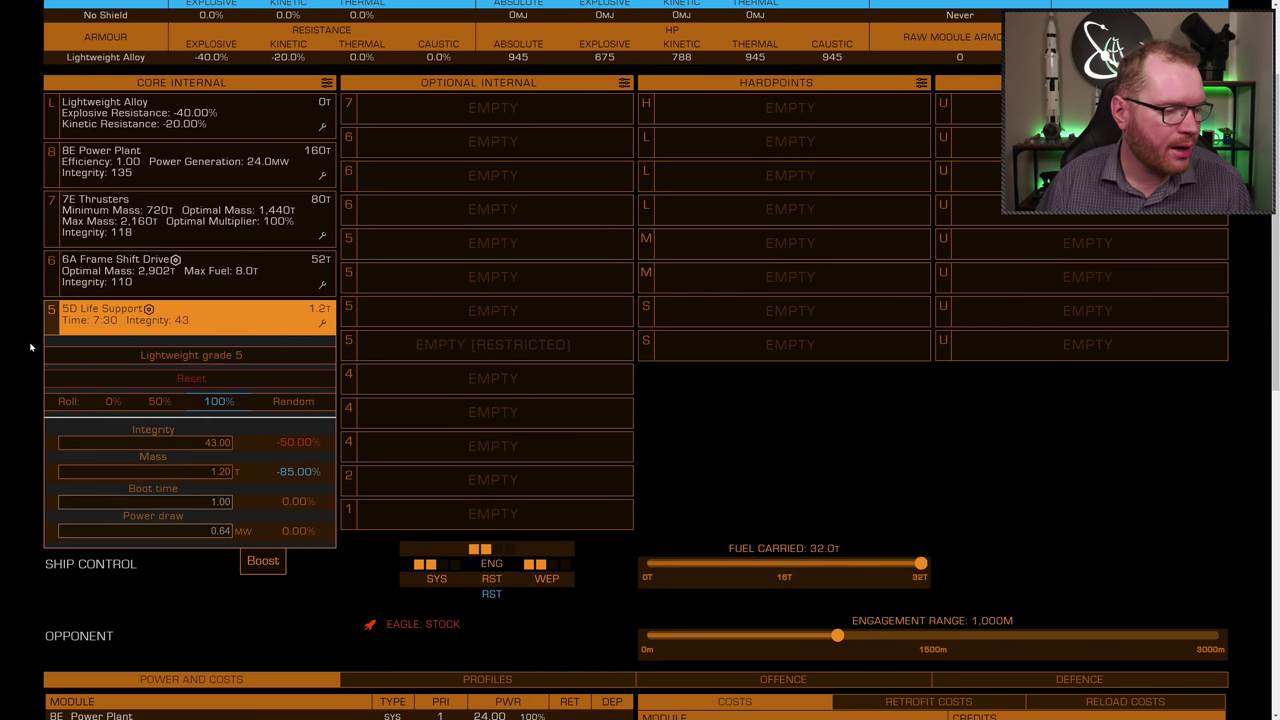
{"action": "left_click", "coordinate": [60, 318]}
Fit 8D Sensors and engineer them with the Lightweight grade 5 blueprint.
{"action": "left_click", "coordinate": [160, 410]}
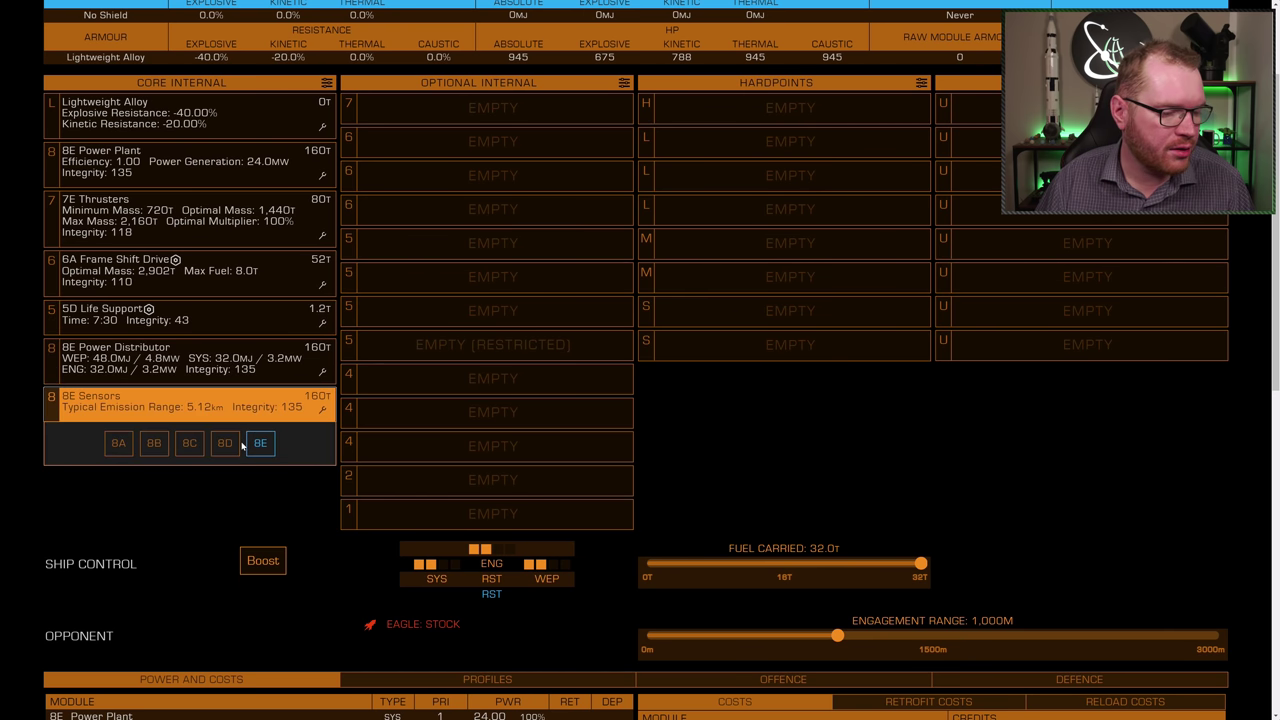
{"action": "left_click", "coordinate": [228, 444]}
{"action": "left_click", "coordinate": [320, 411]}
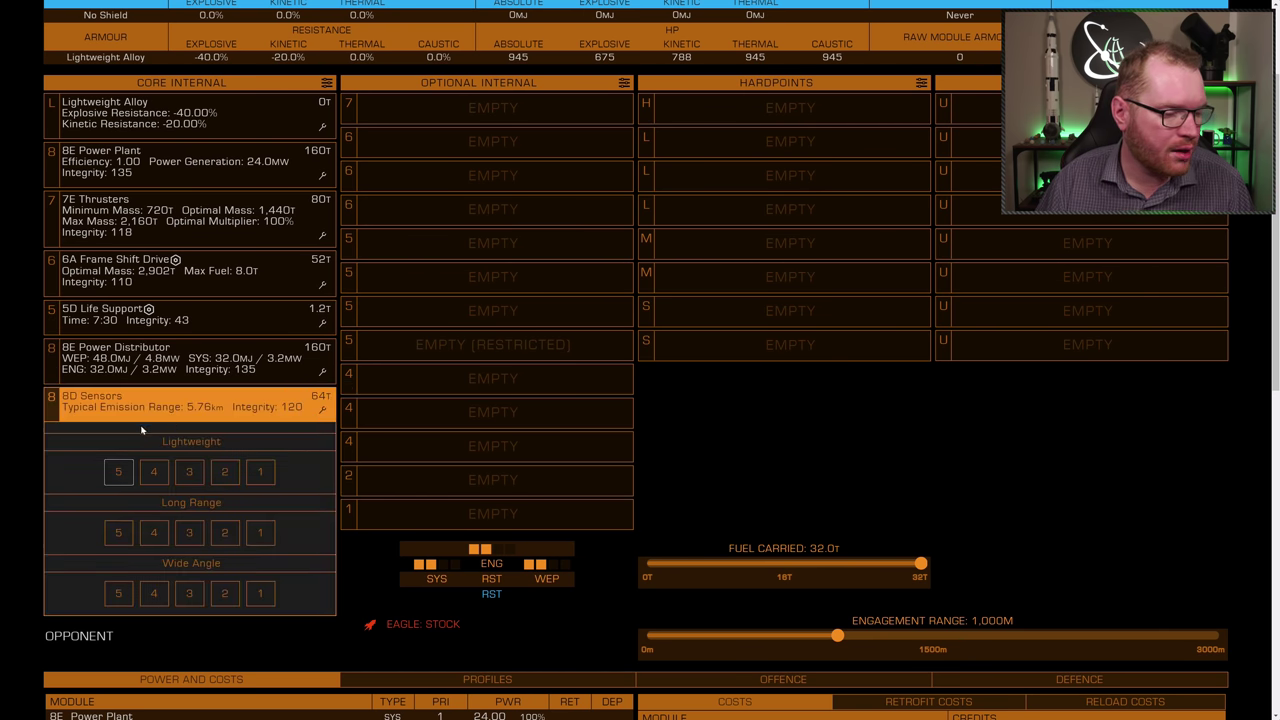
{"action": "left_click", "coordinate": [120, 466]}
{"action": "left_click", "coordinate": [12, 403]}
Replace the power distributor in the core internals with a 1D Power Distributor.
{"action": "scroll", "coordinate": [187, 405], "scroll_direction": "up", "scroll_amount": 1}
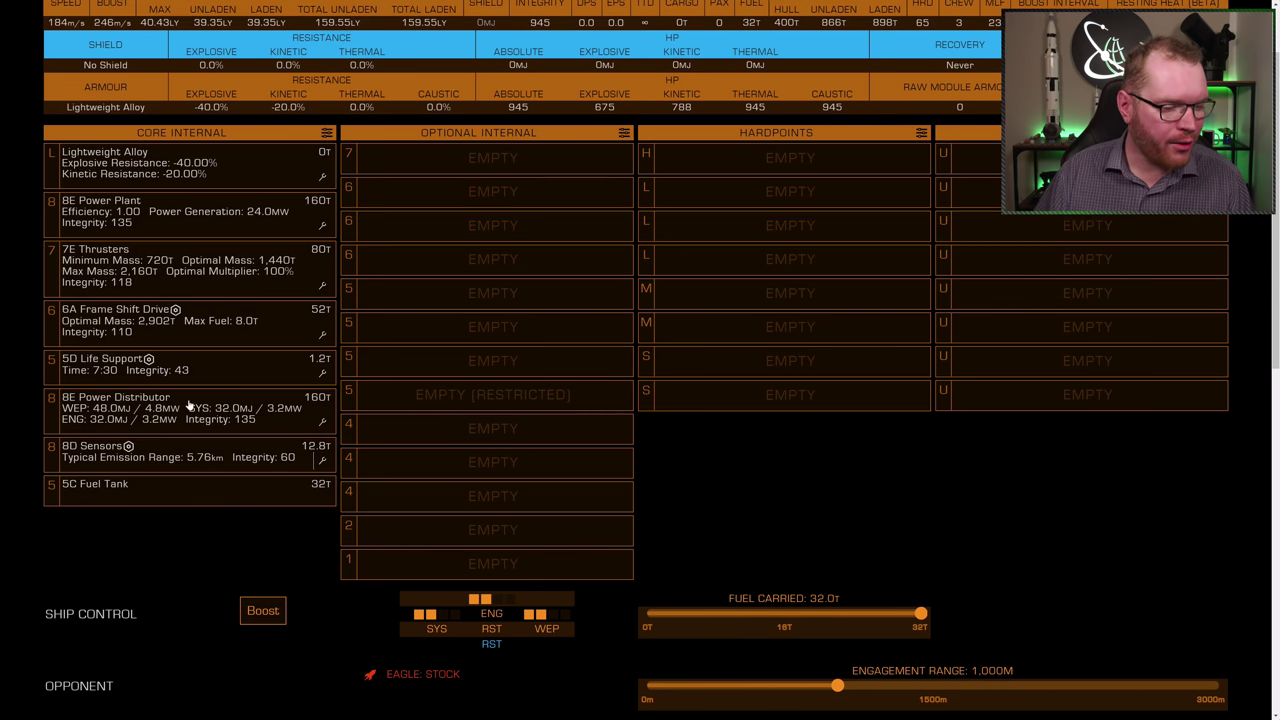
{"action": "left_click", "coordinate": [148, 414]}
{"action": "scroll", "coordinate": [150, 420], "scroll_direction": "down", "scroll_amount": 3}
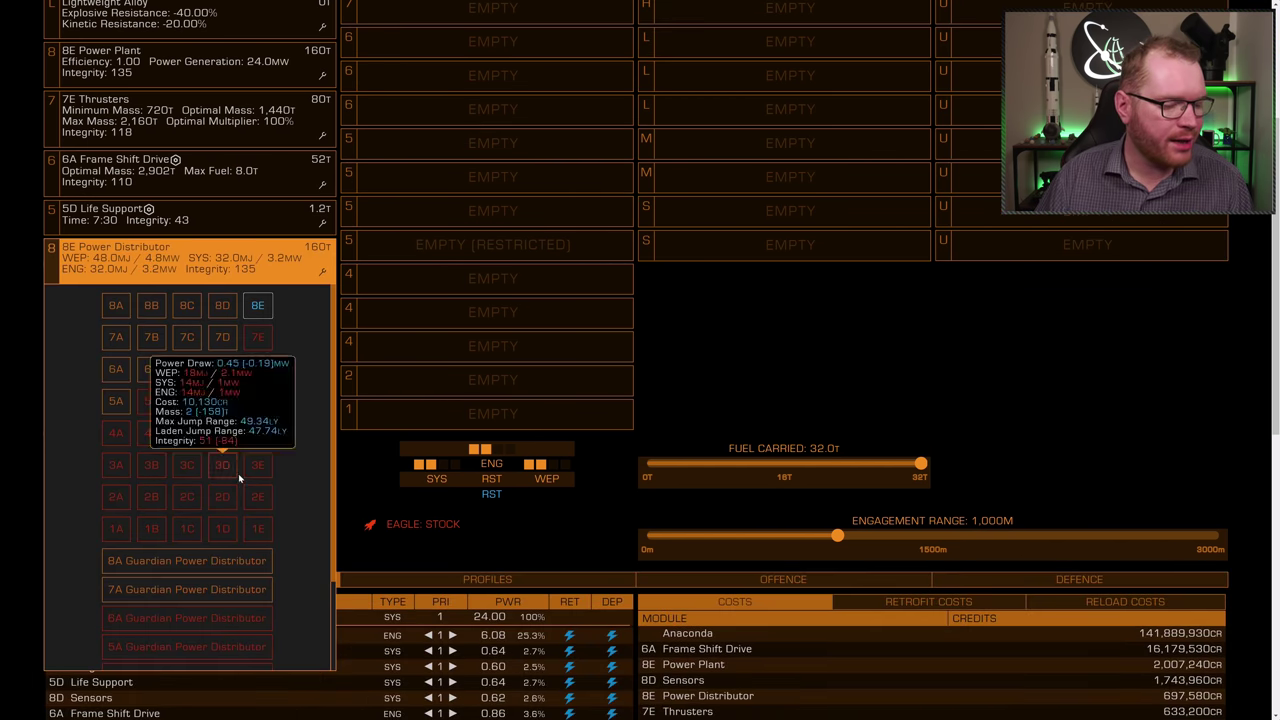
{"action": "left_click", "coordinate": [225, 524]}
{"action": "scroll", "coordinate": [180, 440], "scroll_direction": "up", "scroll_amount": 3}
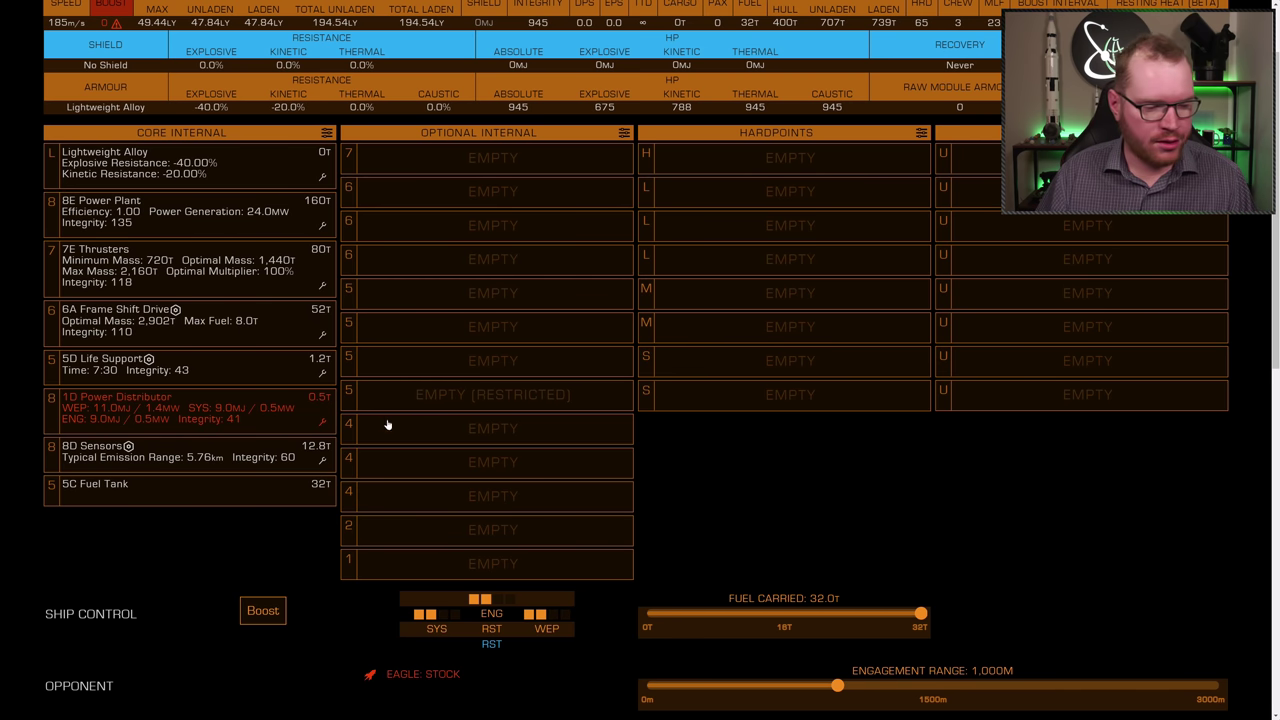
Engineer the power distributor with Charge Enhanced grade 5 and the Super Conduits experimental effect.
{"action": "left_click", "coordinate": [321, 421]}
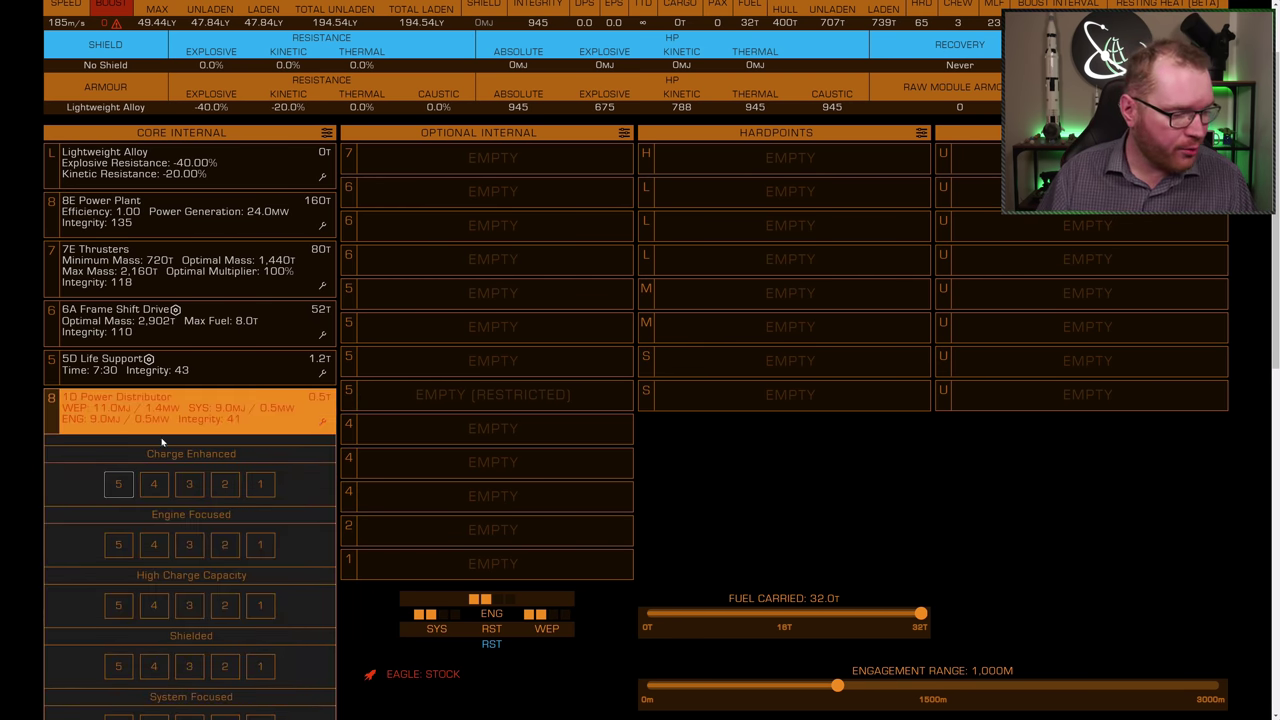
{"action": "left_click", "coordinate": [121, 452]}
{"action": "left_click", "coordinate": [121, 462]}
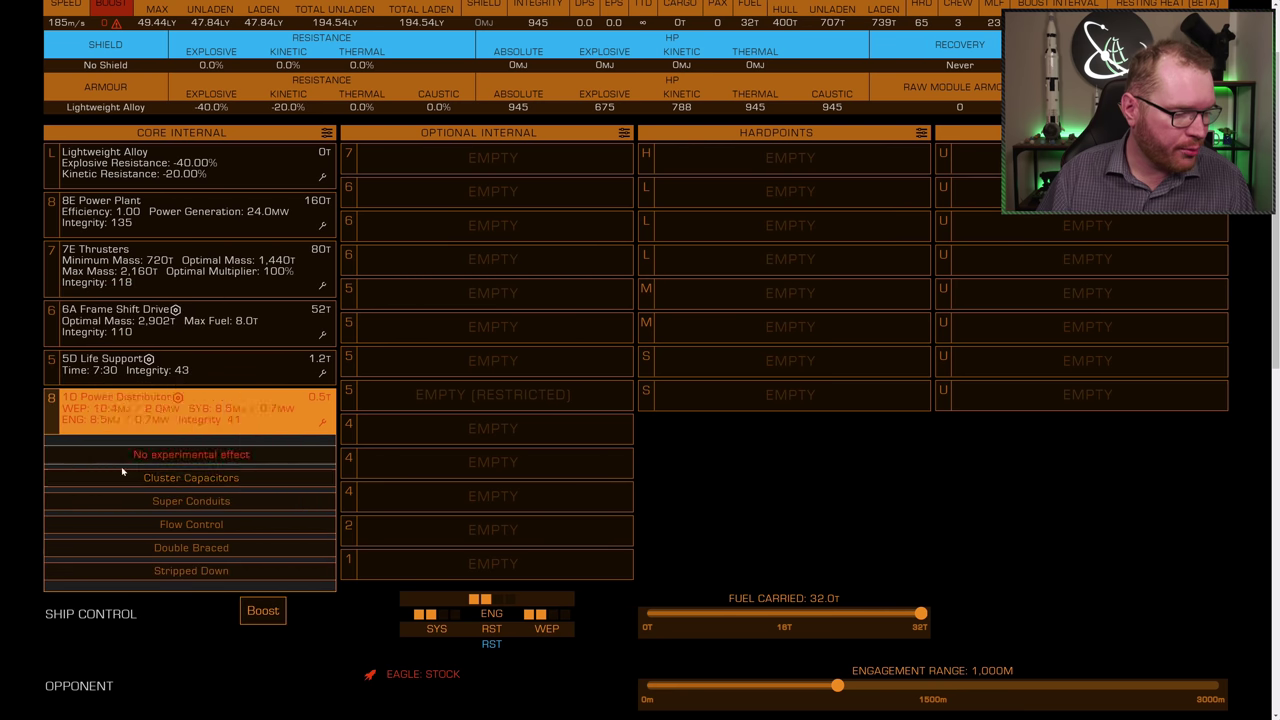
{"action": "left_click", "coordinate": [226, 503]}
{"action": "left_click", "coordinate": [32, 427]}
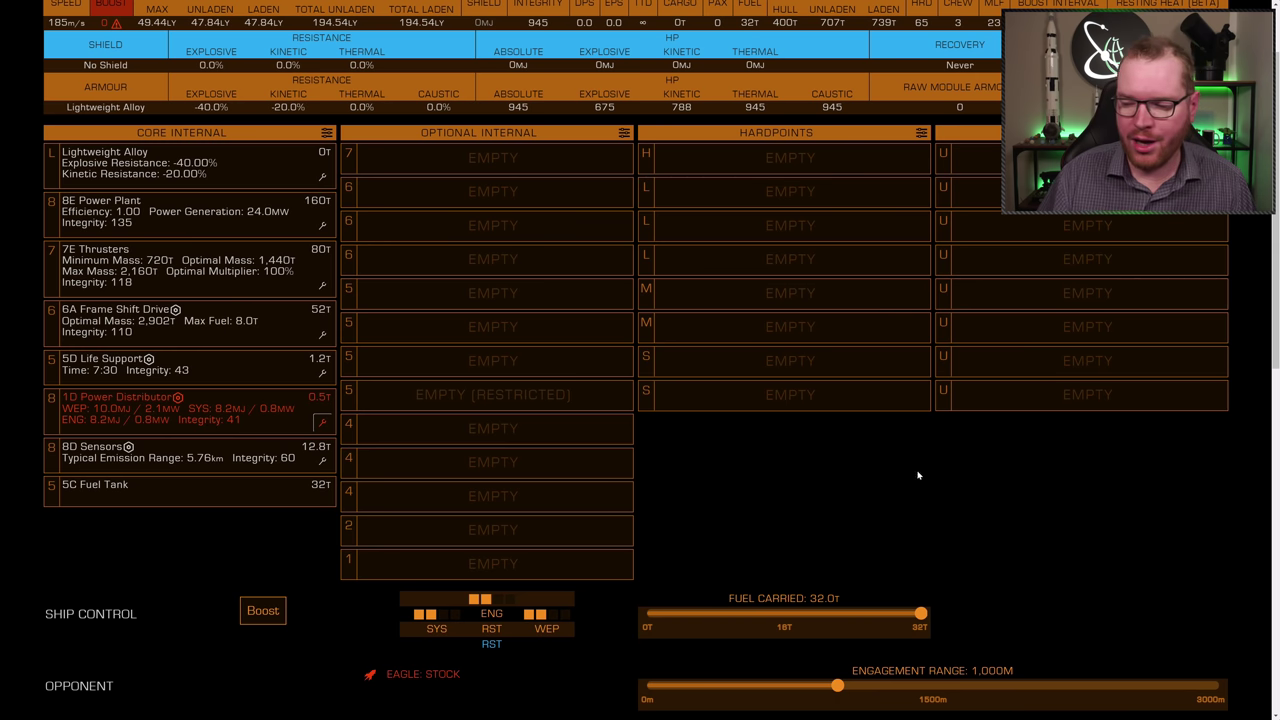
Change the power distributor's experimental effect to Stripped Down.
{"action": "left_click", "coordinate": [321, 421]}
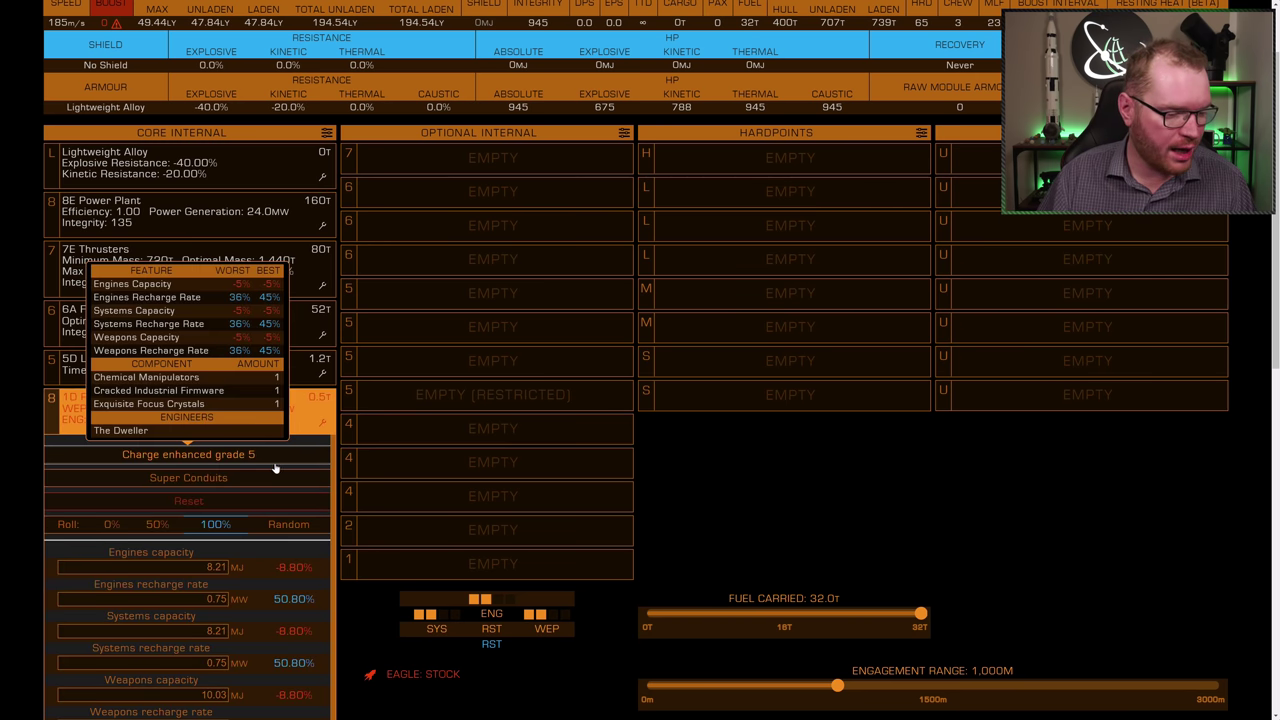
{"action": "left_click", "coordinate": [239, 480]}
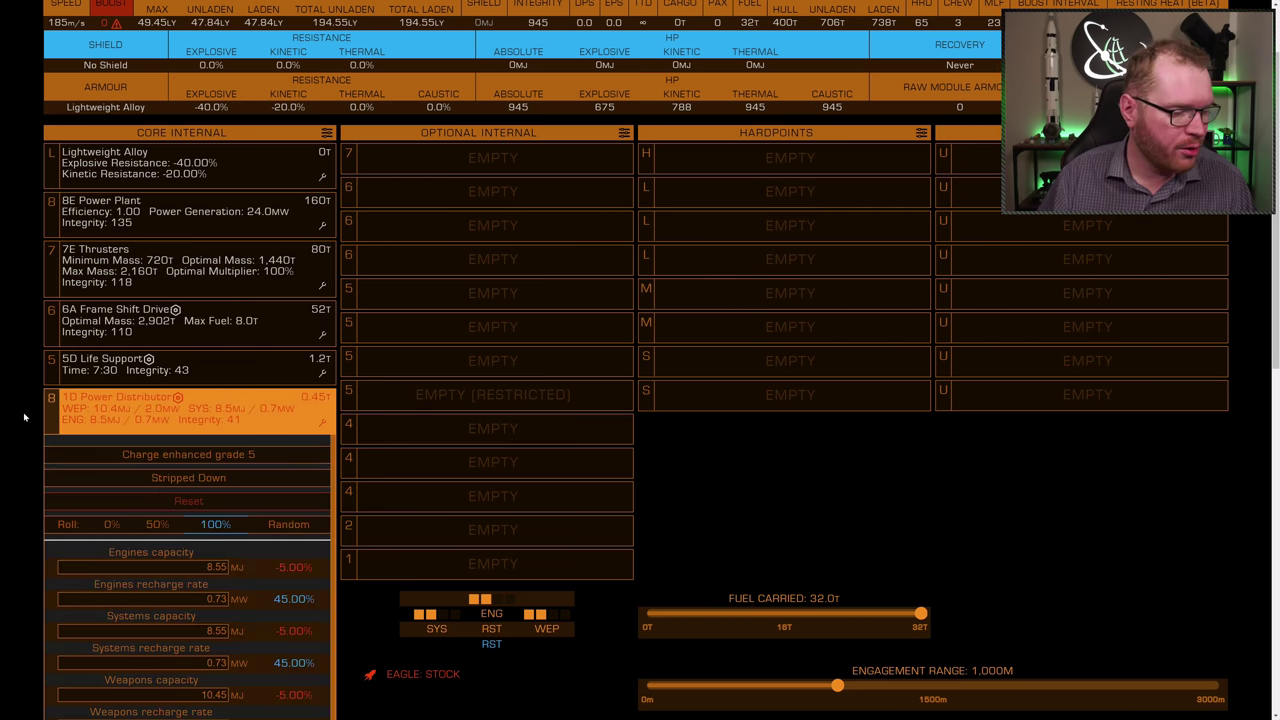
{"action": "left_click", "coordinate": [12, 424]}
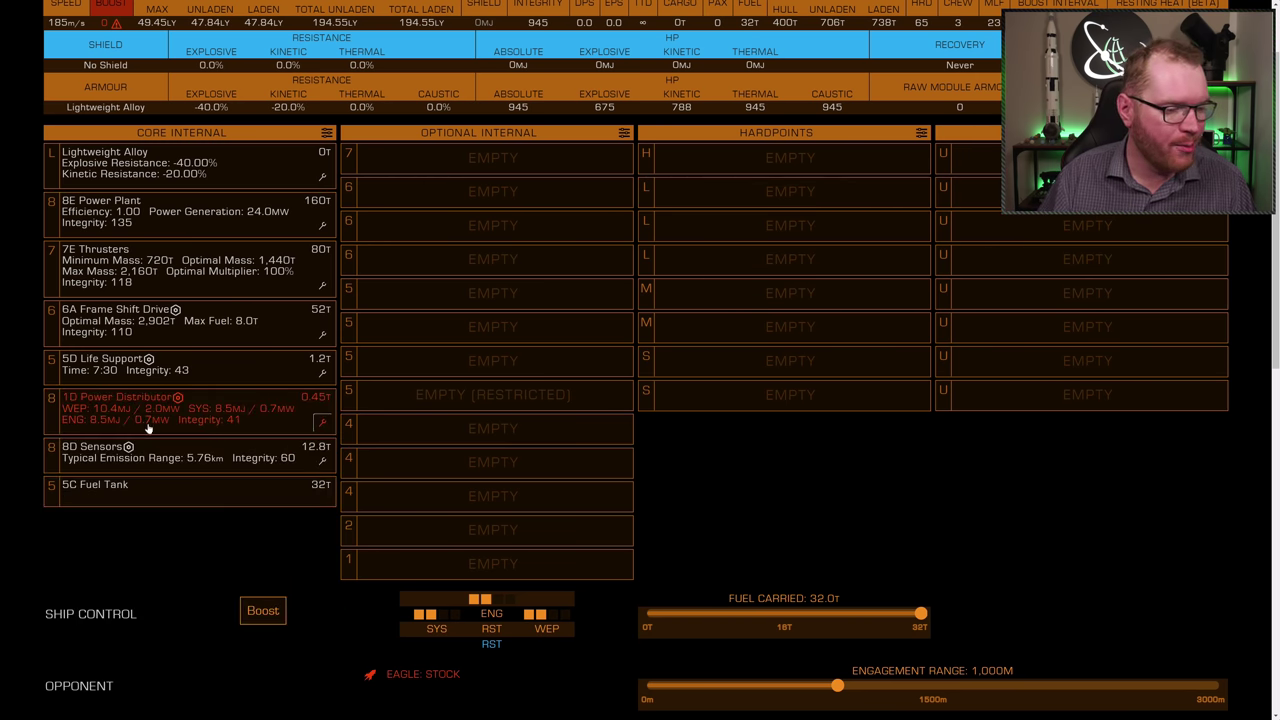
Examine the power distributor's available blueprints and the effects and materials of Charge Enhanced grade 1.
{"action": "left_click", "coordinate": [314, 412]}
{"action": "left_click", "coordinate": [180, 458]}
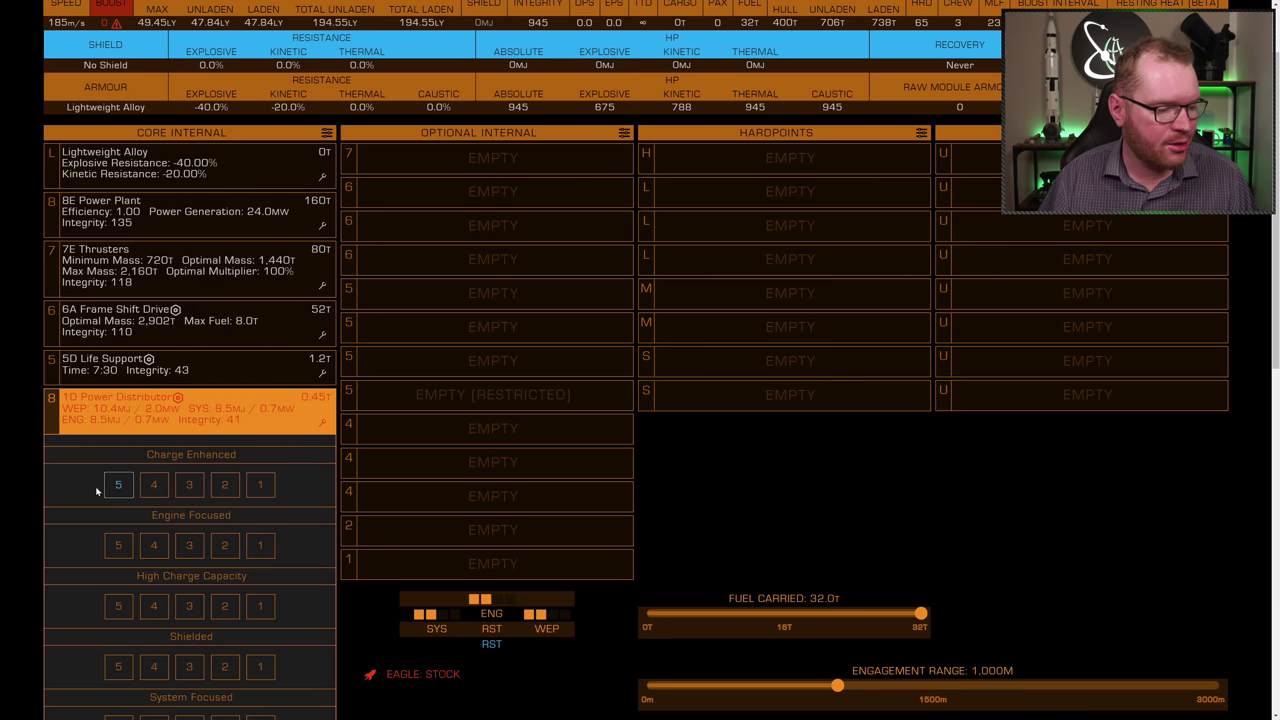
{"action": "mouse_move", "coordinate": [268, 496]}
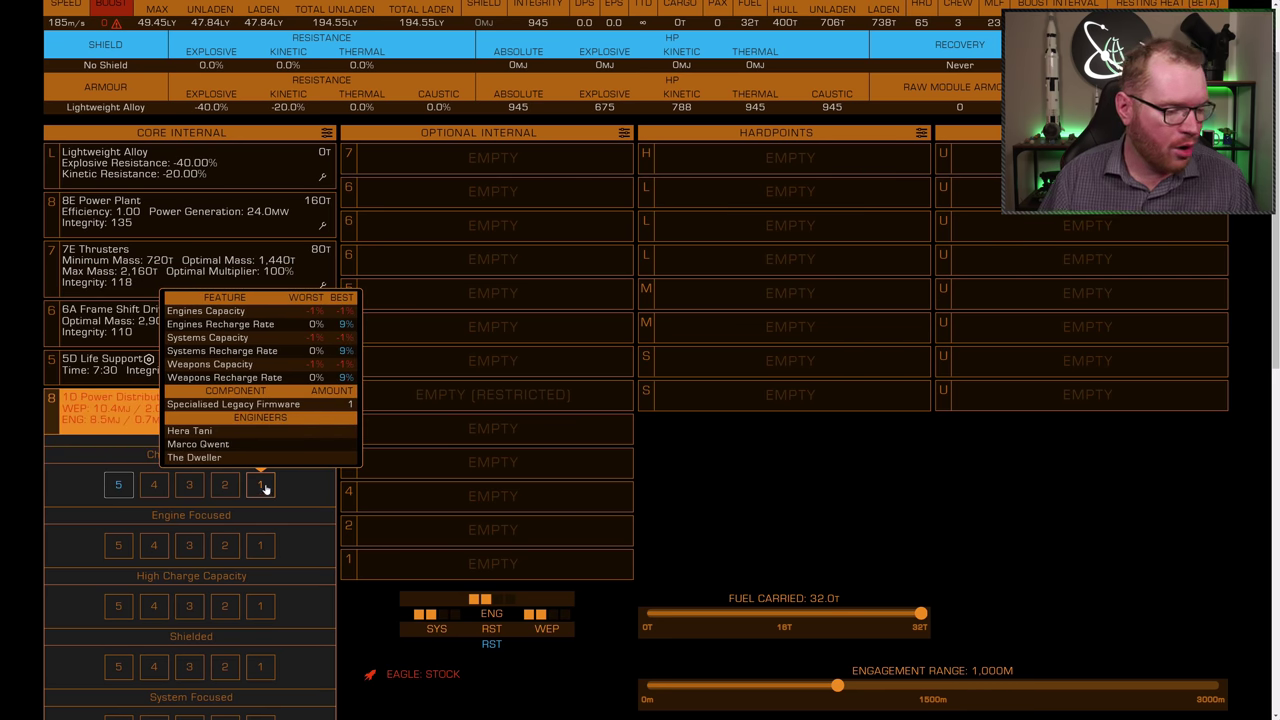
{"action": "scroll", "coordinate": [263, 565], "scroll_direction": "down", "scroll_amount": 2}
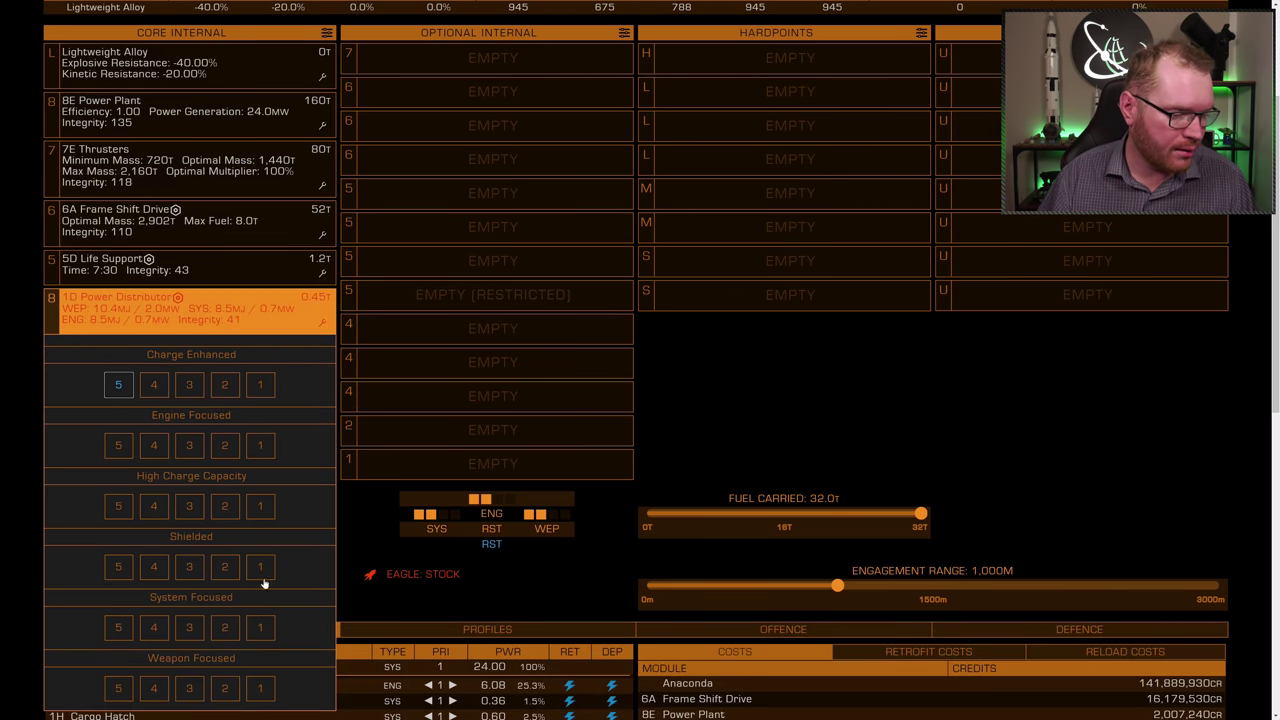
{"action": "mouse_move", "coordinate": [263, 388]}
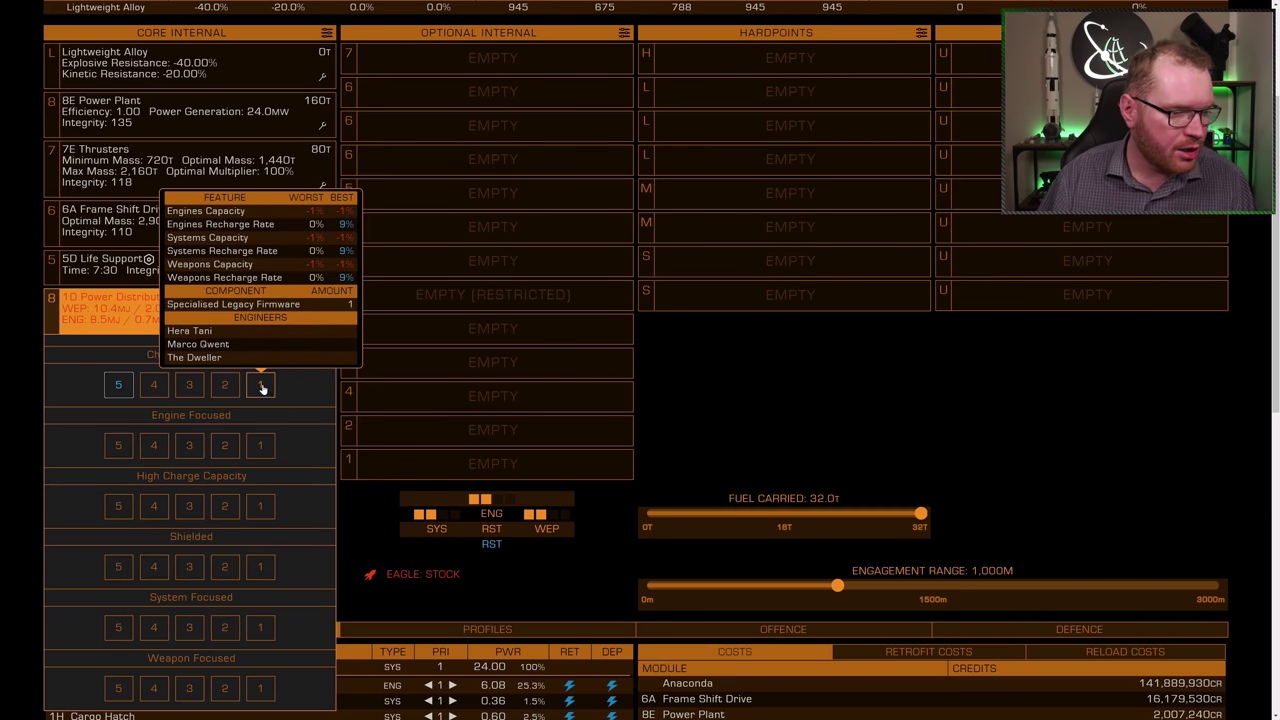
{"action": "left_click", "coordinate": [22, 312]}
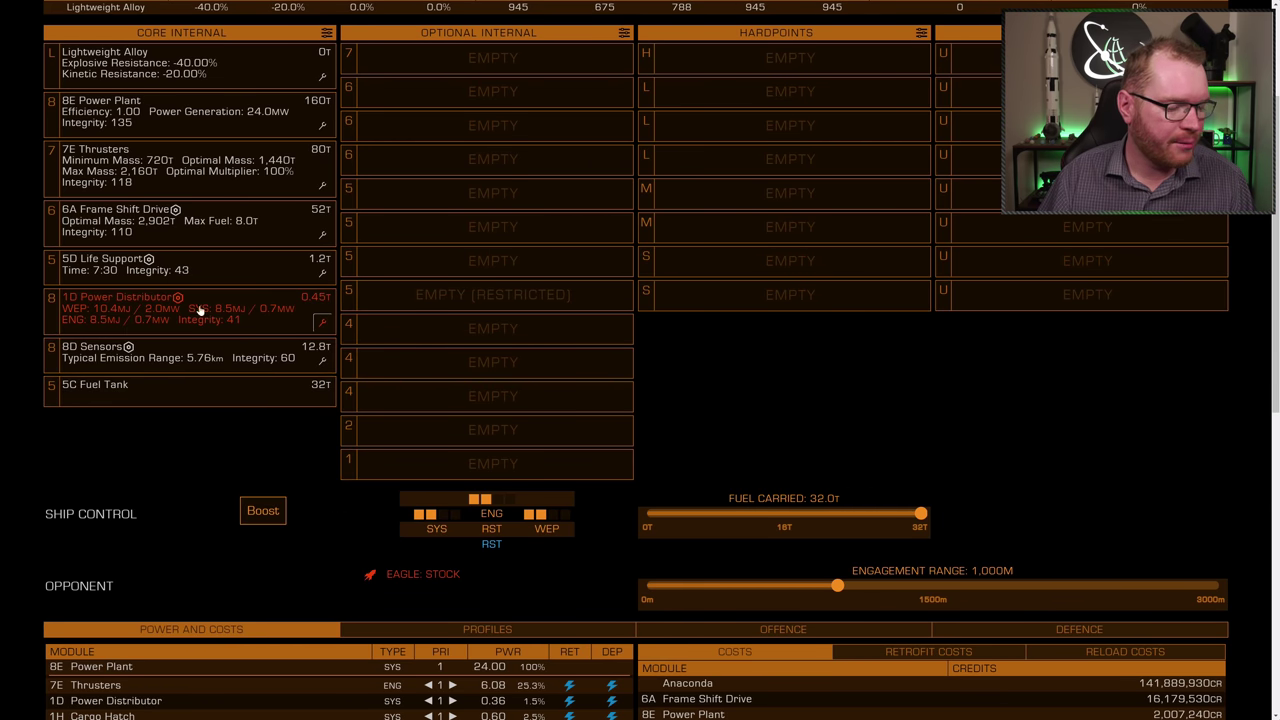
Find the fuel scoops for the empty class 7 optional slot and fit a 7A Fuel Scoop.
{"action": "scroll", "coordinate": [248, 309], "scroll_direction": "up", "scroll_amount": 1}
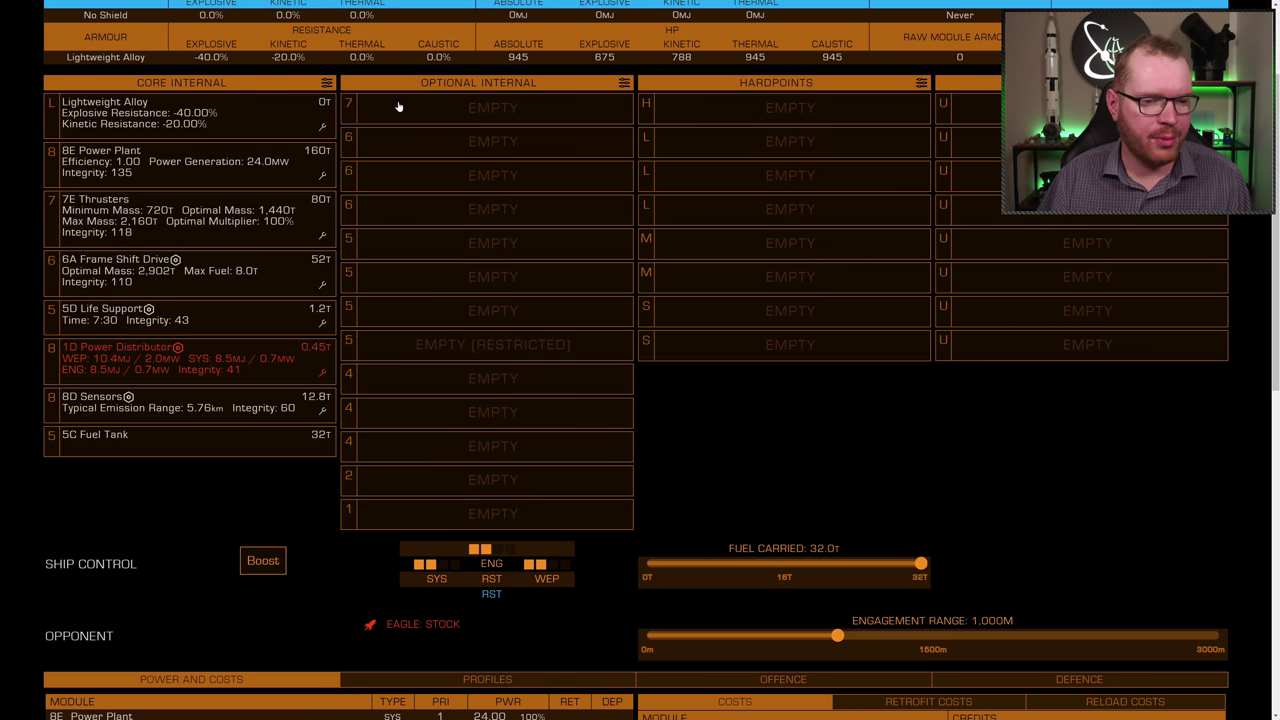
{"action": "left_click", "coordinate": [430, 112]}
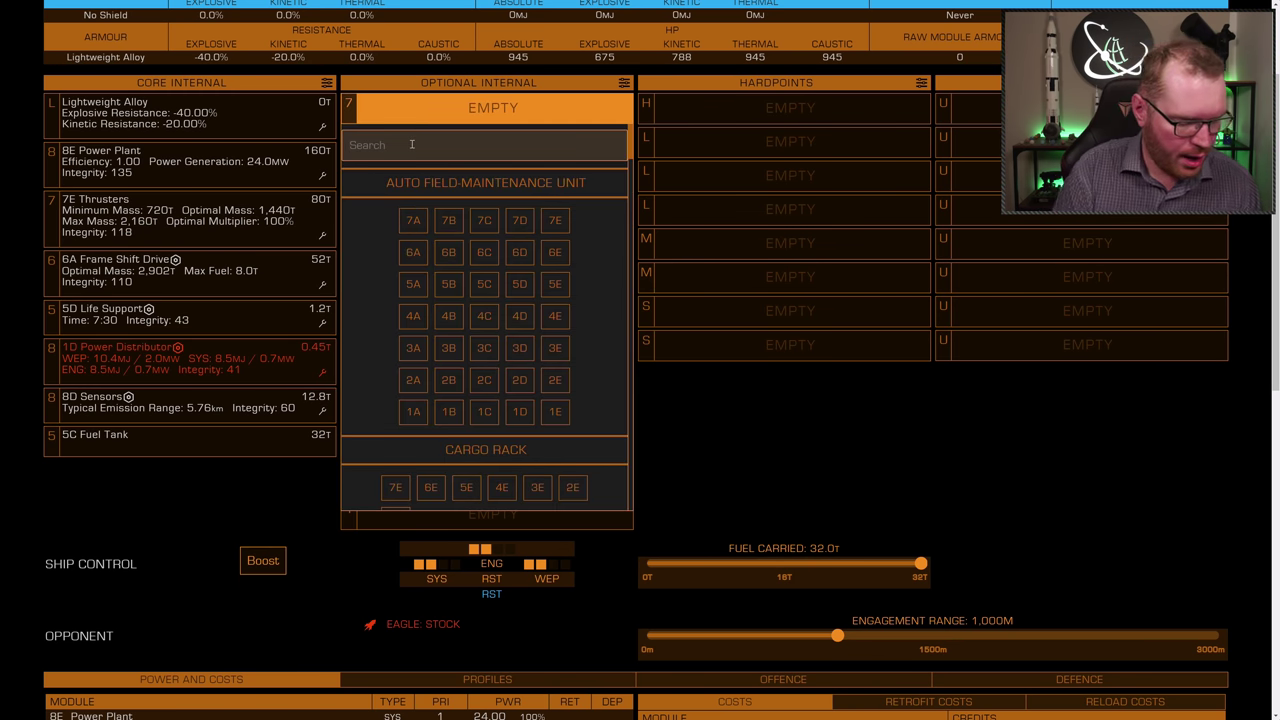
{"action": "type", "text": "fuel s"}
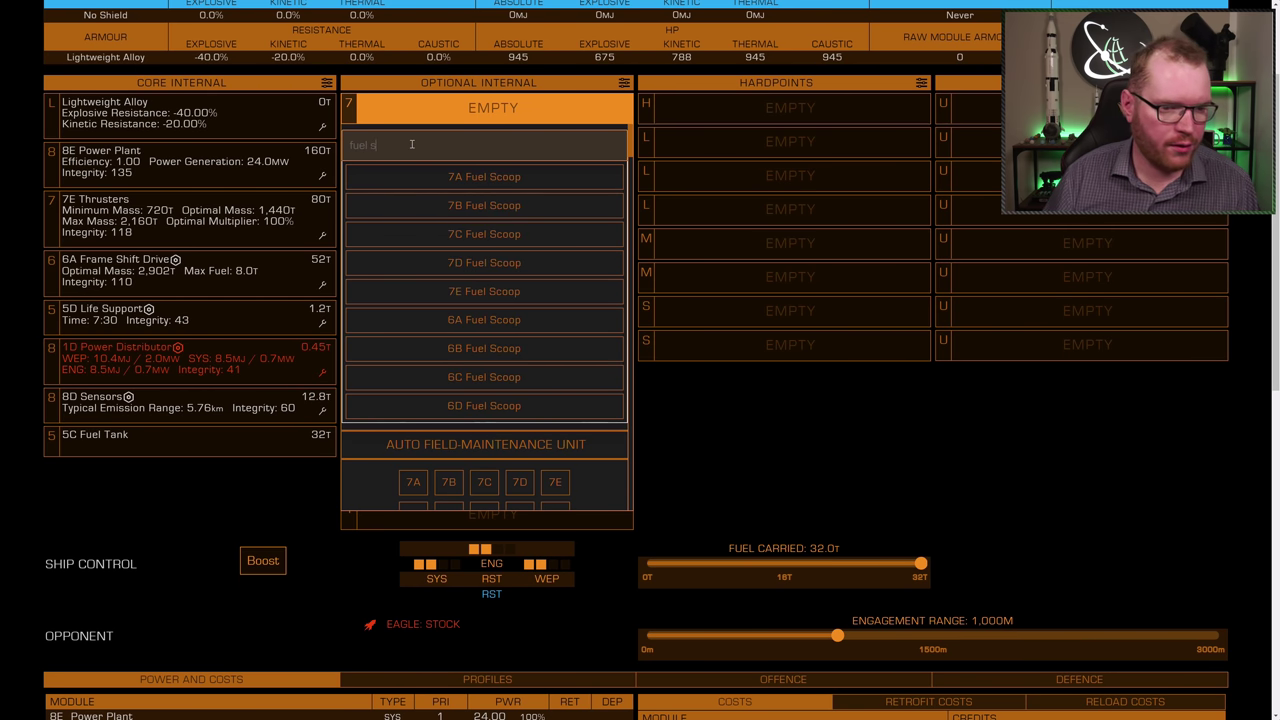
{"action": "left_click", "coordinate": [550, 175]}
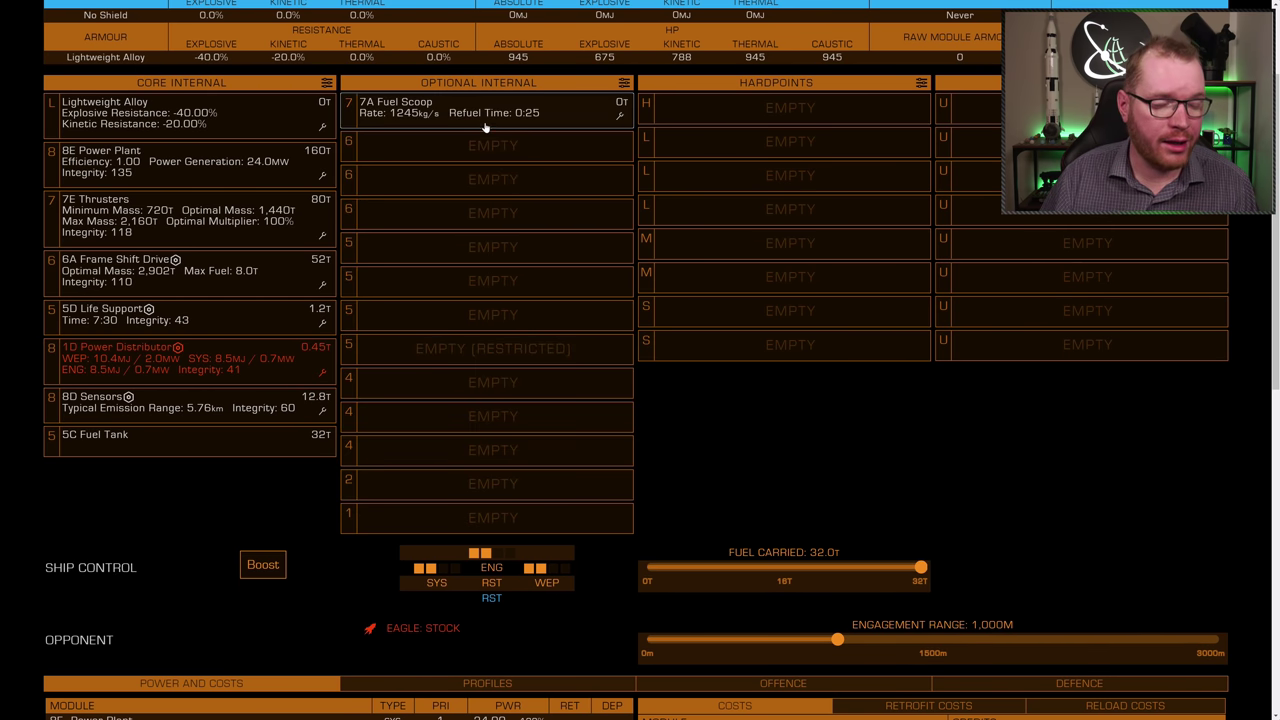
Review the build's power usage, fuel scoop stats and module costs.
{"action": "scroll", "coordinate": [409, 240], "scroll_direction": "down", "scroll_amount": 3}
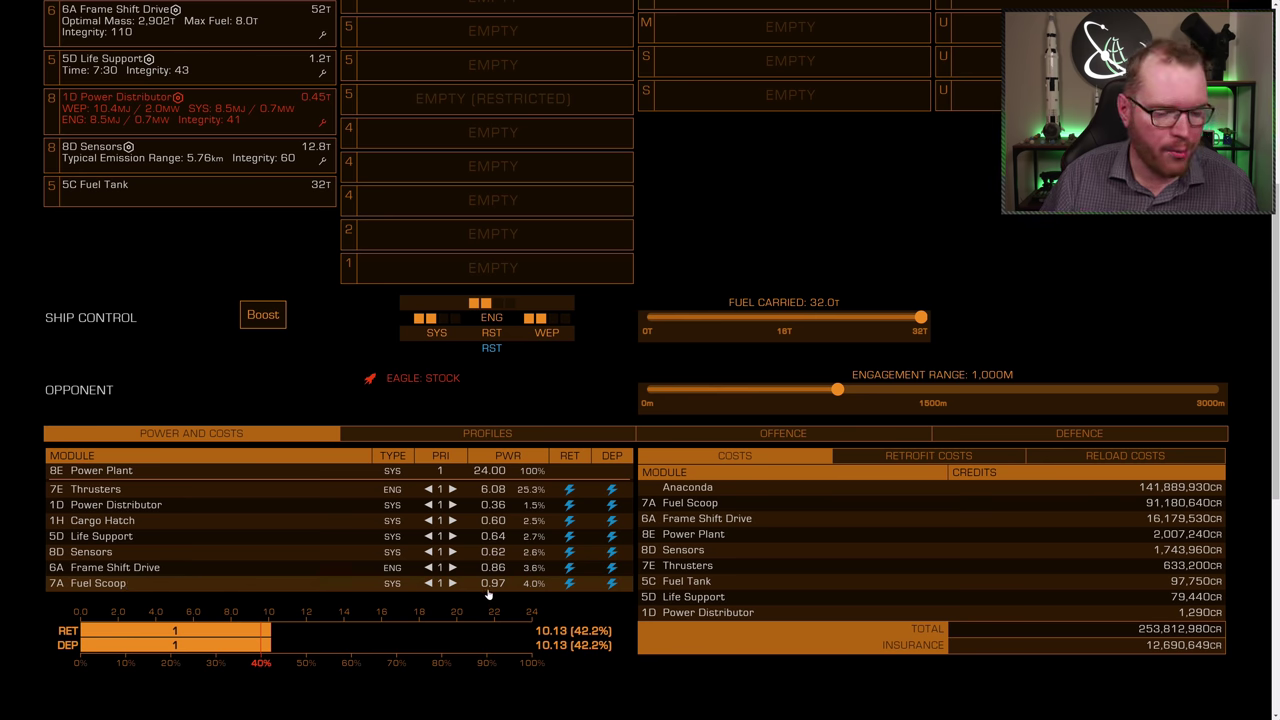
{"action": "scroll", "coordinate": [488, 594], "scroll_direction": "up", "scroll_amount": 4}
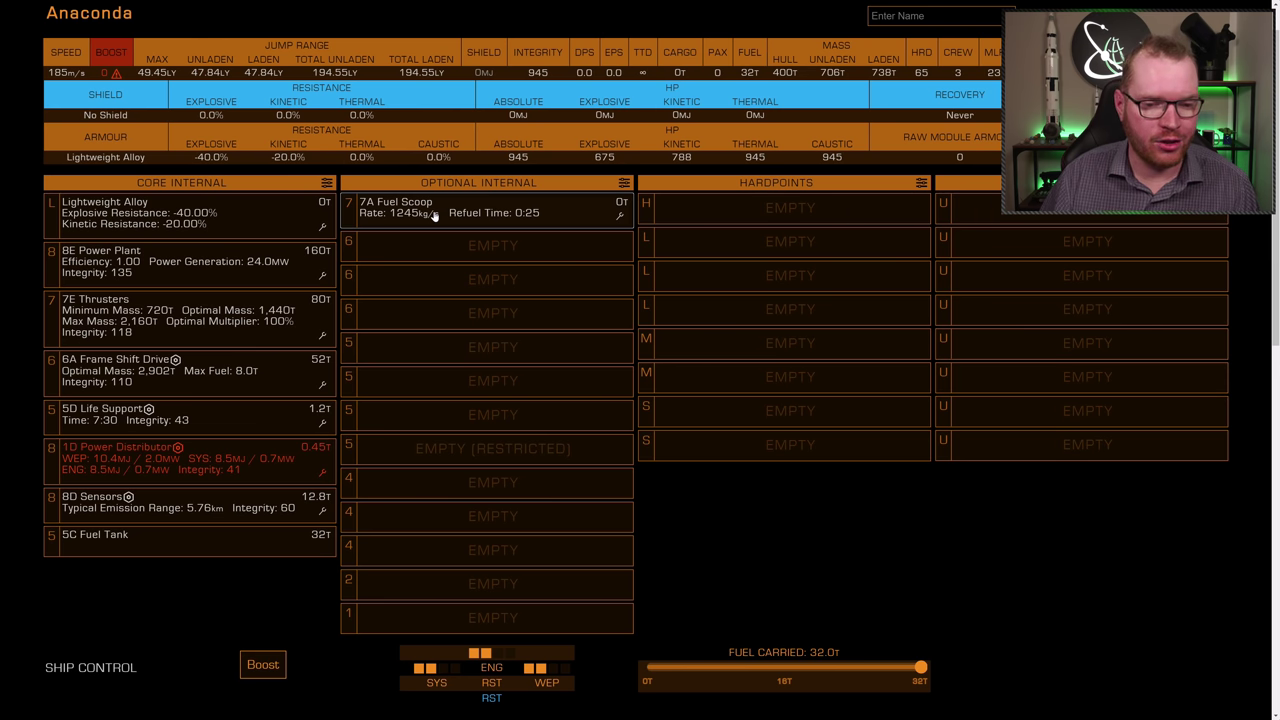
{"action": "scroll", "coordinate": [435, 220], "scroll_direction": "down", "scroll_amount": 4}
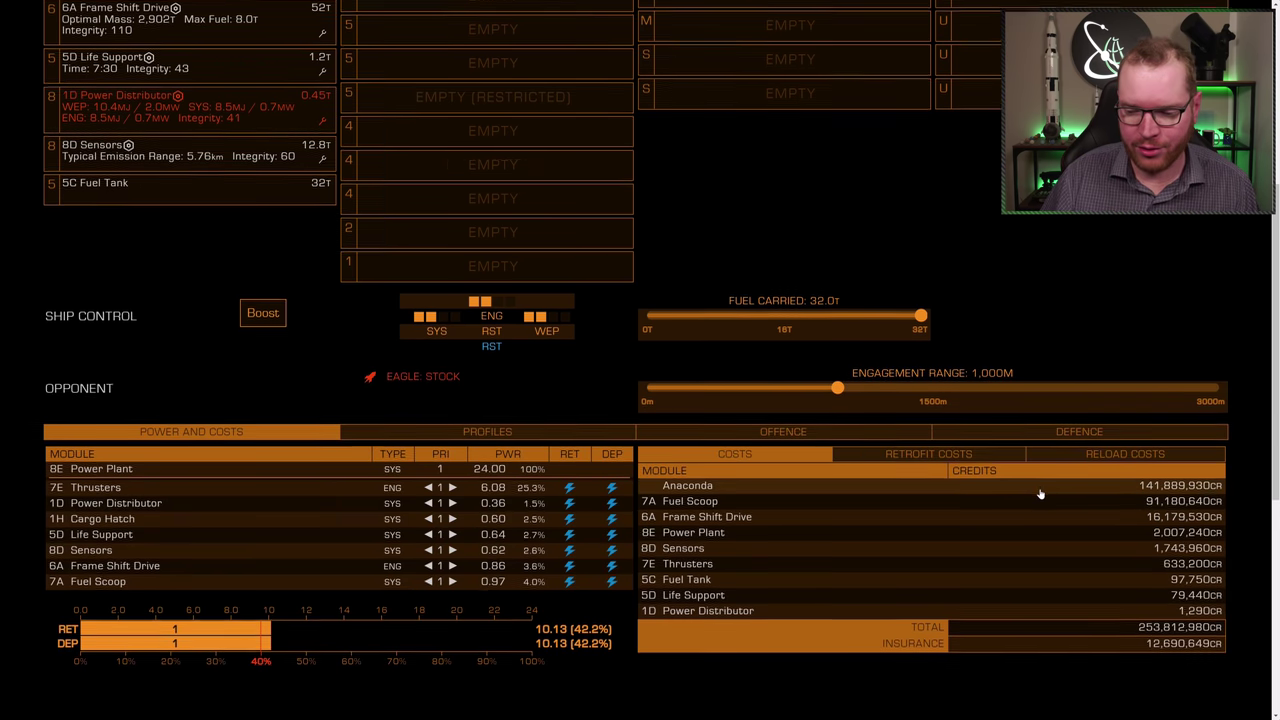
Find the auto field-maintenance units for the first empty class 6 optional slot and fit a 6A Auto Field-Maintenance Unit.
{"action": "scroll", "coordinate": [1040, 494], "scroll_direction": "down", "scroll_amount": 1}
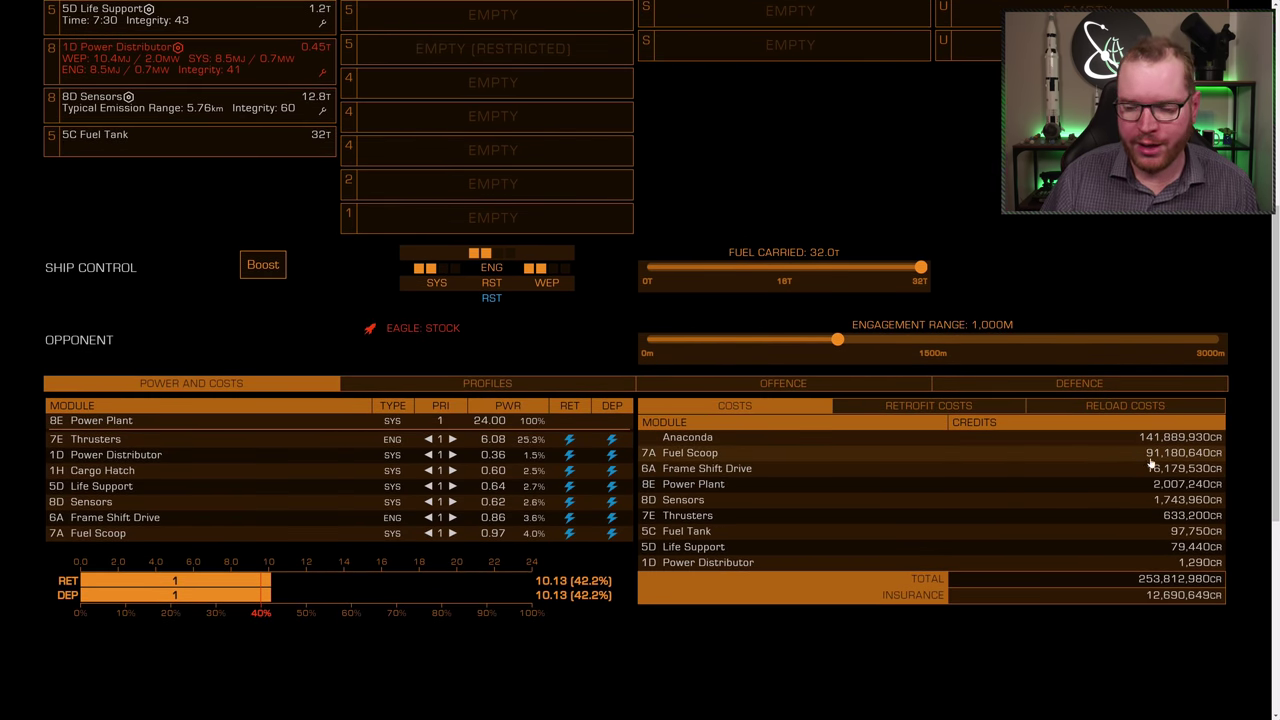
{"action": "scroll", "coordinate": [608, 343], "scroll_direction": "up", "scroll_amount": 5}
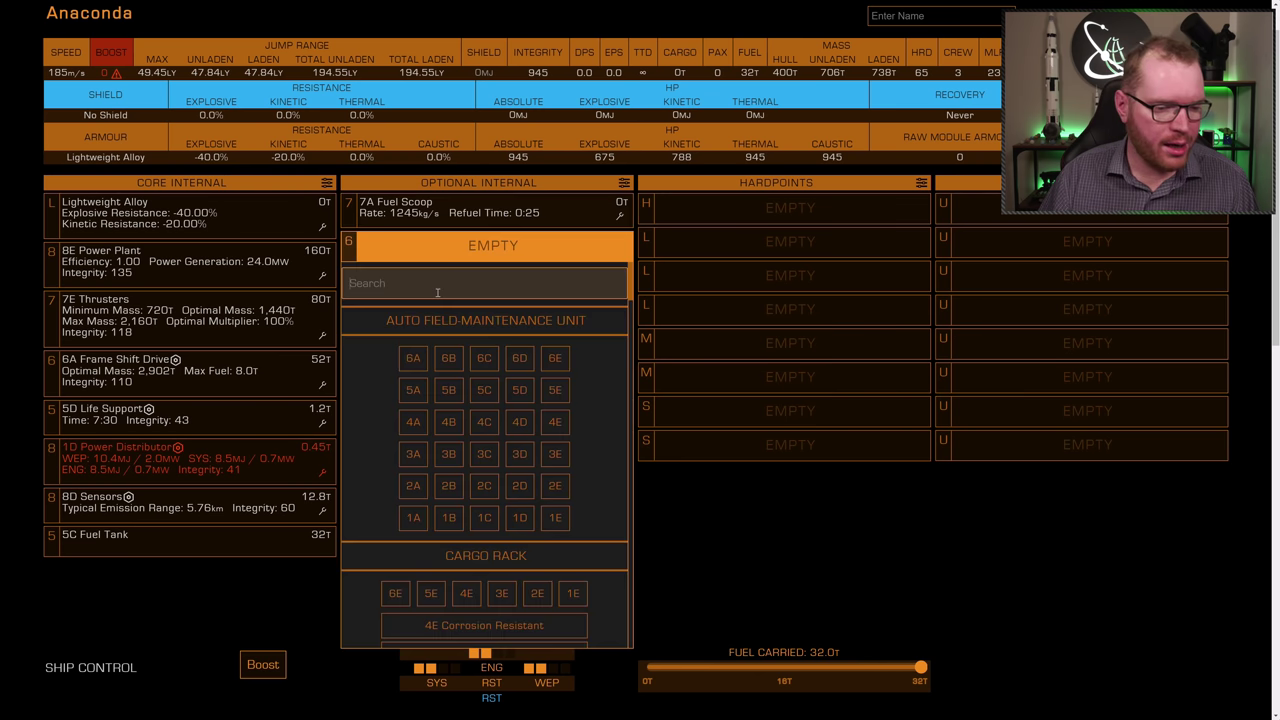
{"action": "type", "text": "aufm"}
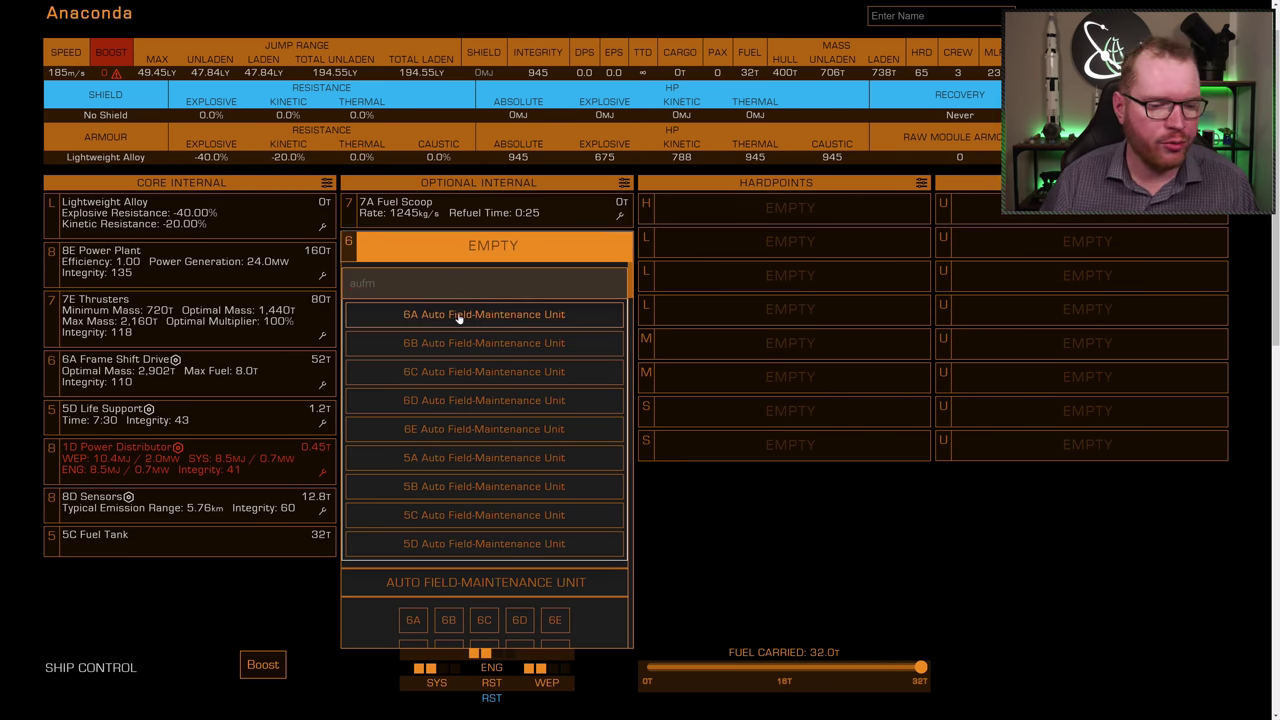
{"action": "left_click", "coordinate": [456, 314]}
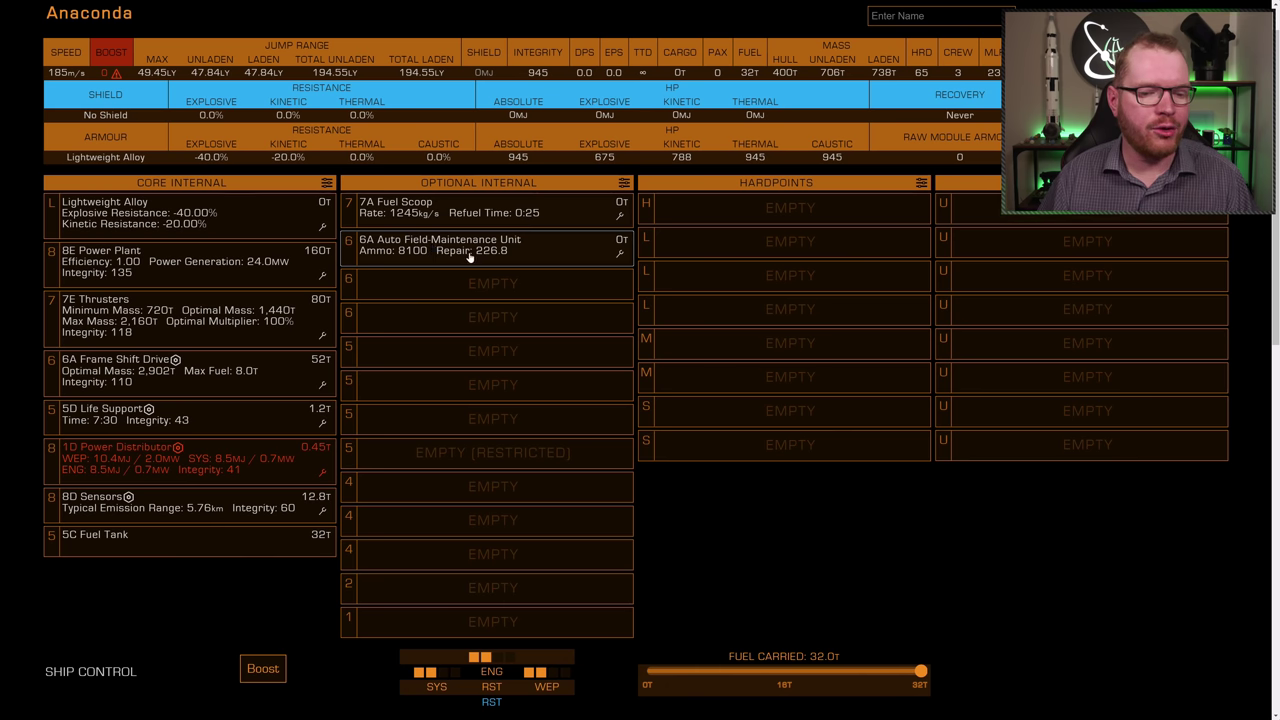
Check the power usage and fit a 1A Auto Field-Maintenance Unit in the empty class 1 optional slot.
{"action": "scroll", "coordinate": [507, 262], "scroll_direction": "down", "scroll_amount": 5}
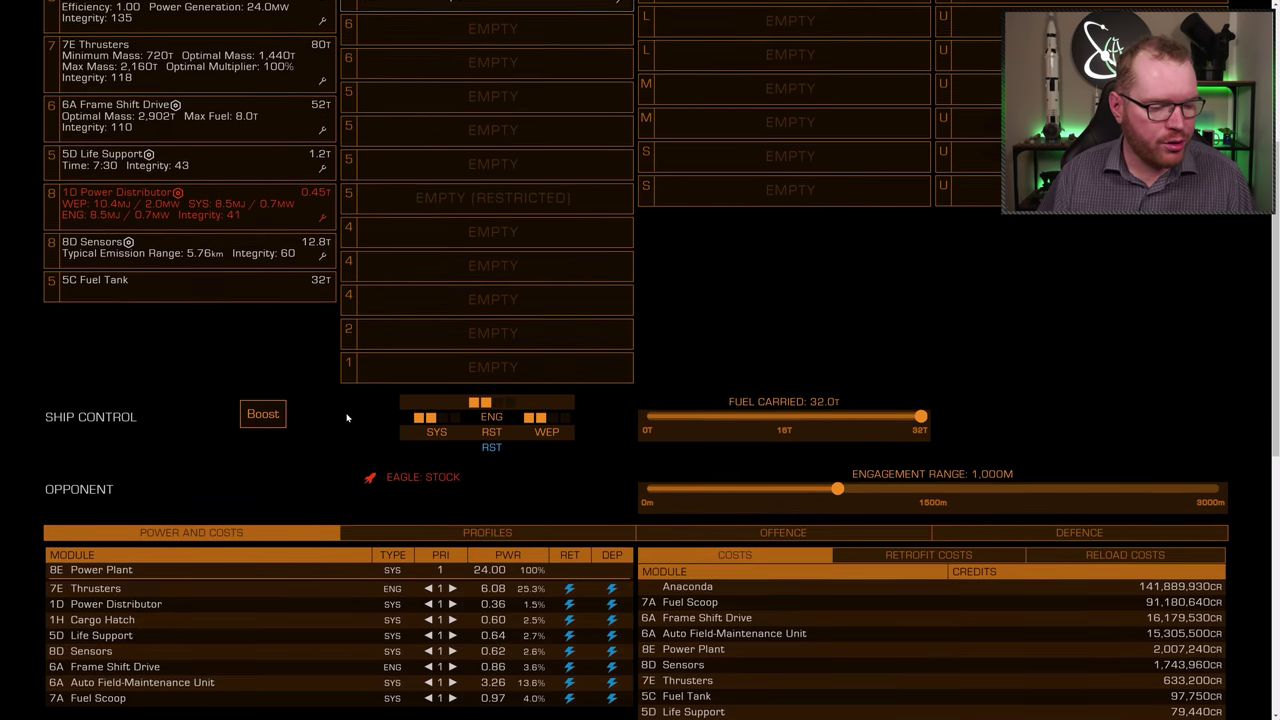
{"action": "scroll", "coordinate": [208, 359], "scroll_direction": "up", "scroll_amount": 5}
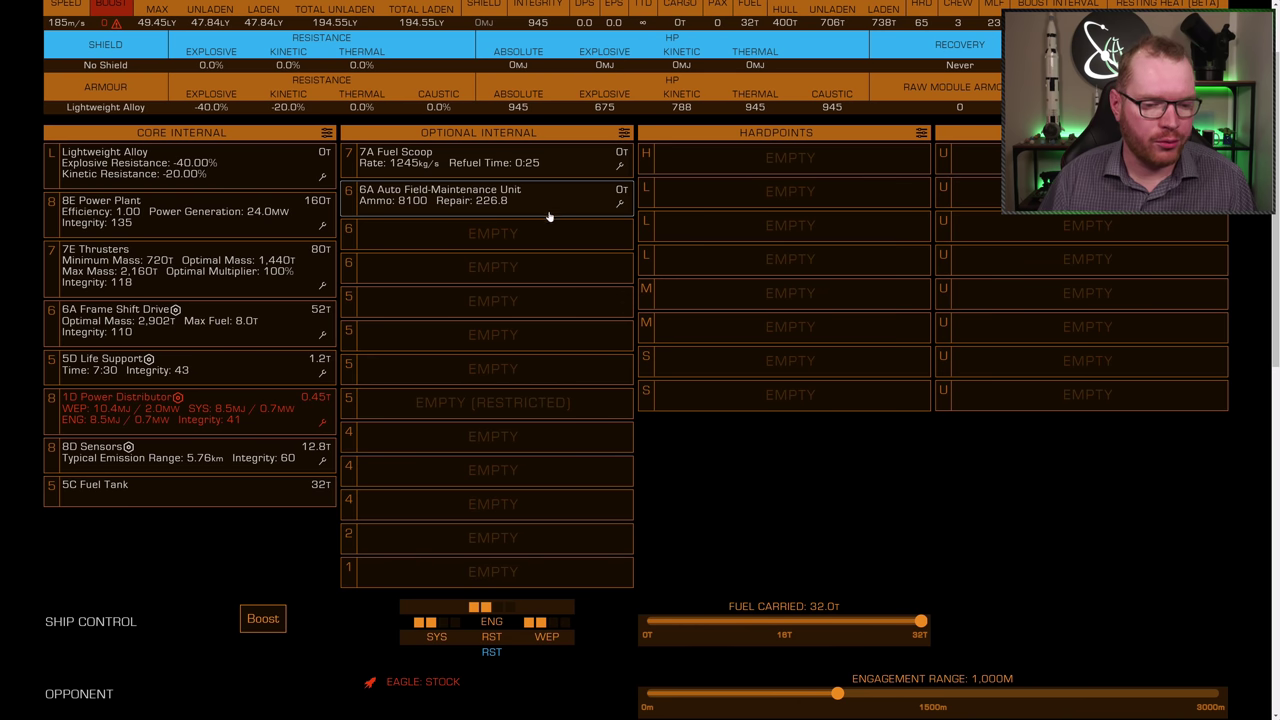
{"action": "scroll", "coordinate": [415, 502], "scroll_direction": "down", "scroll_amount": 1}
{"action": "left_click", "coordinate": [411, 522]}
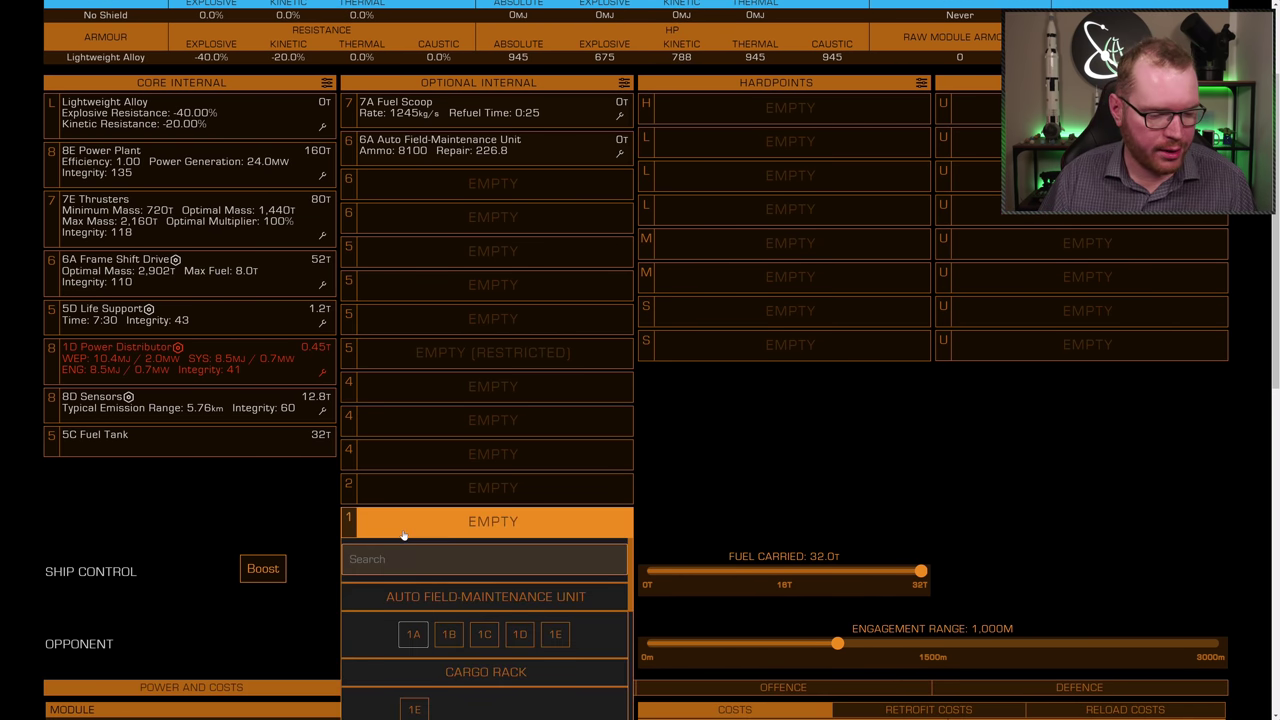
{"action": "type", "text": "afmu"}
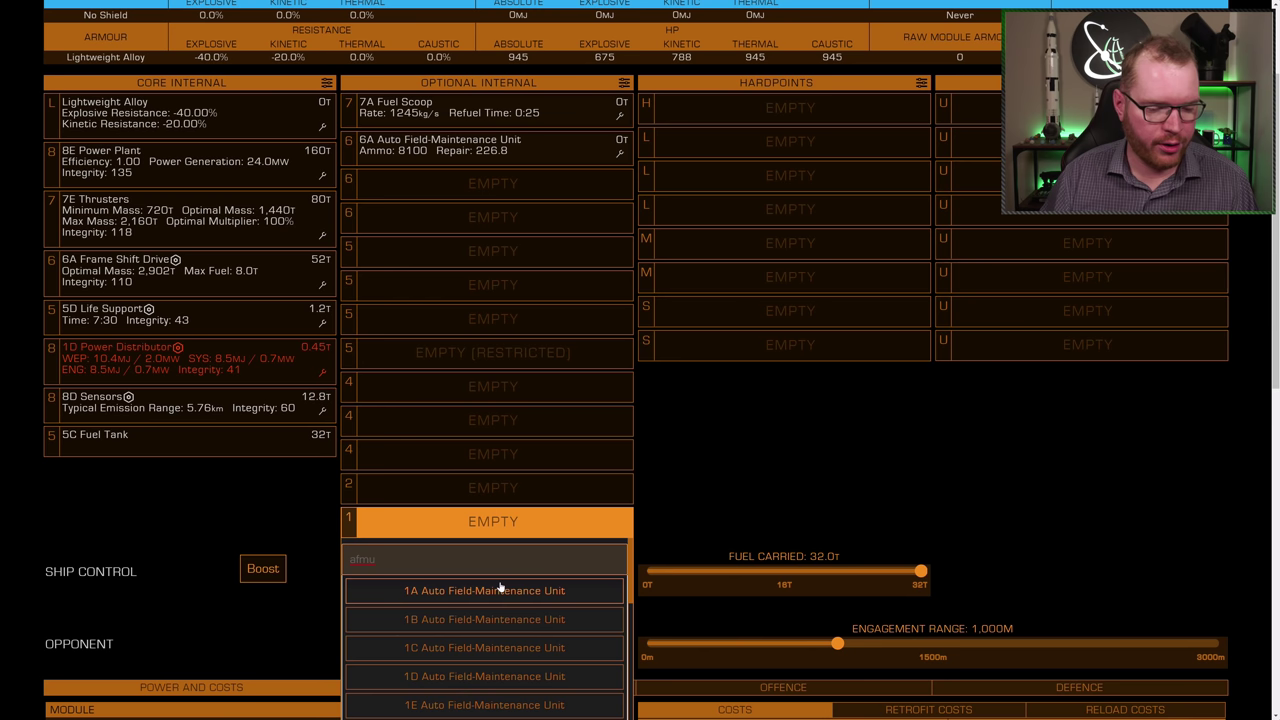
{"action": "left_click", "coordinate": [498, 590]}
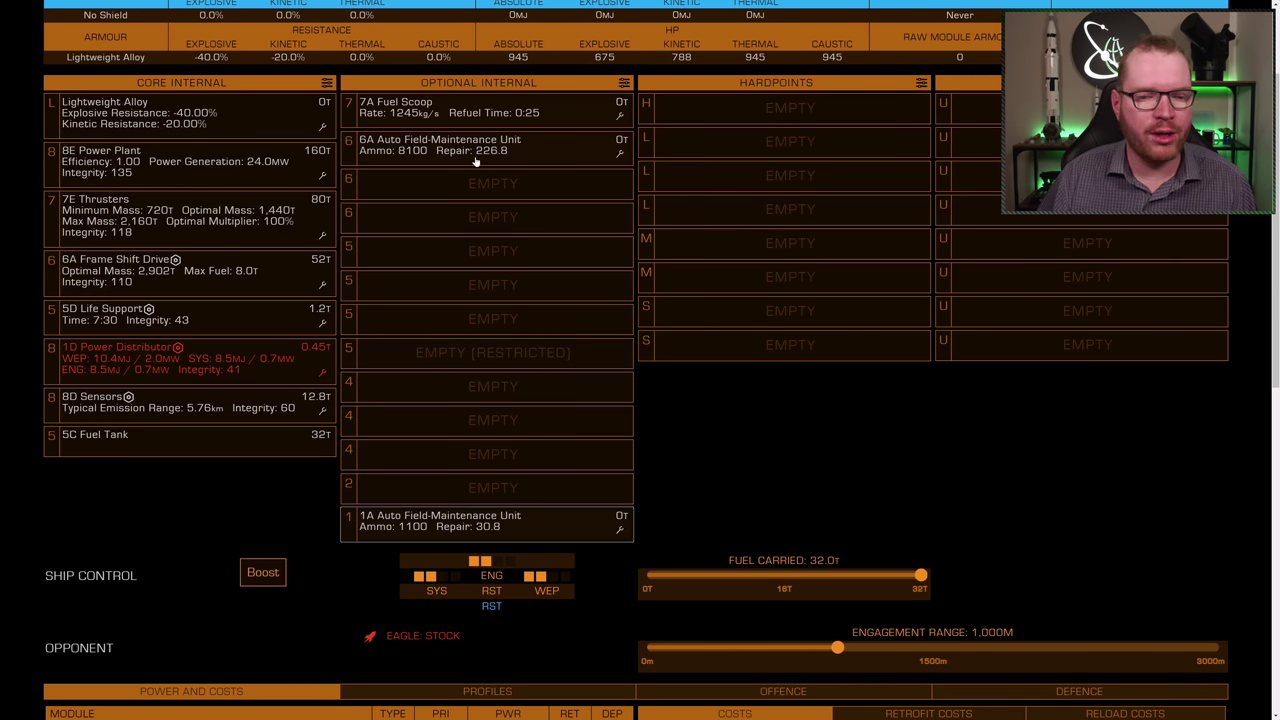
Find the FSD boosters for the first empty class 5 optional slot and fit a 5H Guardian Frame Shift Drive Booster.
{"action": "mouse_move", "coordinate": [177, 268]}
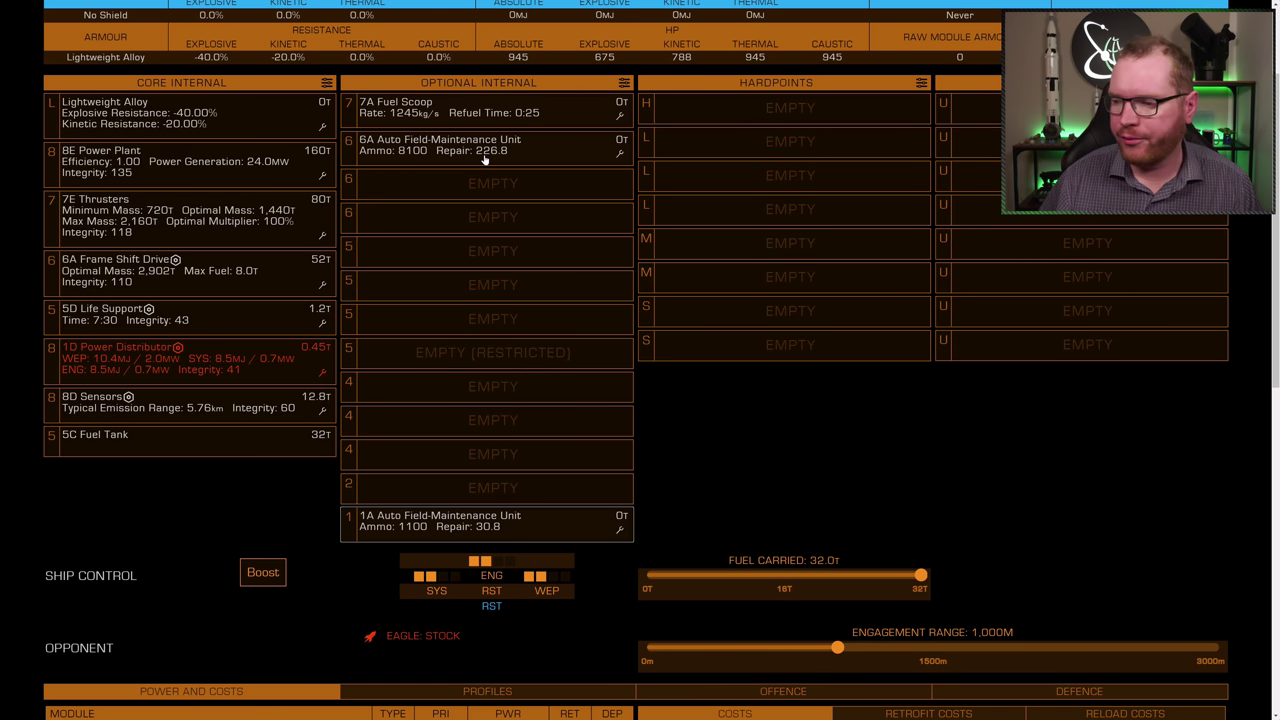
{"action": "left_click", "coordinate": [448, 255]}
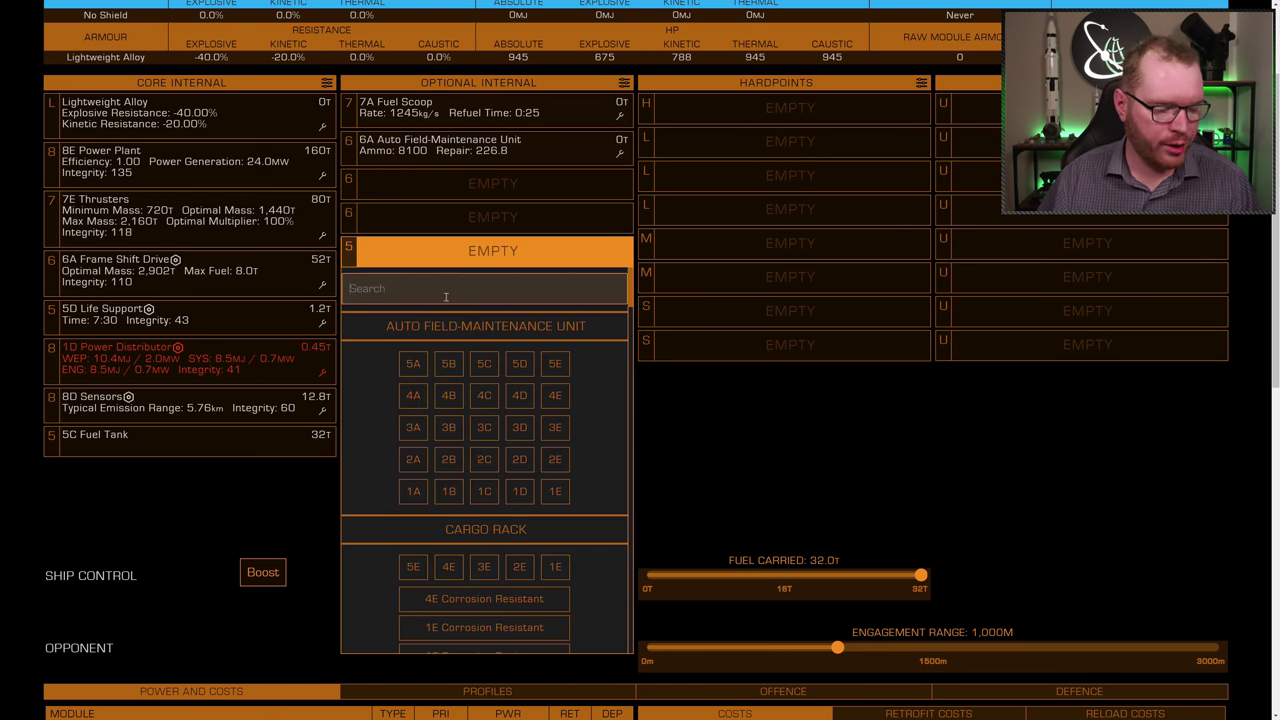
{"action": "scroll", "coordinate": [448, 296], "scroll_direction": "up", "scroll_amount": 3}
{"action": "type", "text": "fsd boo"}
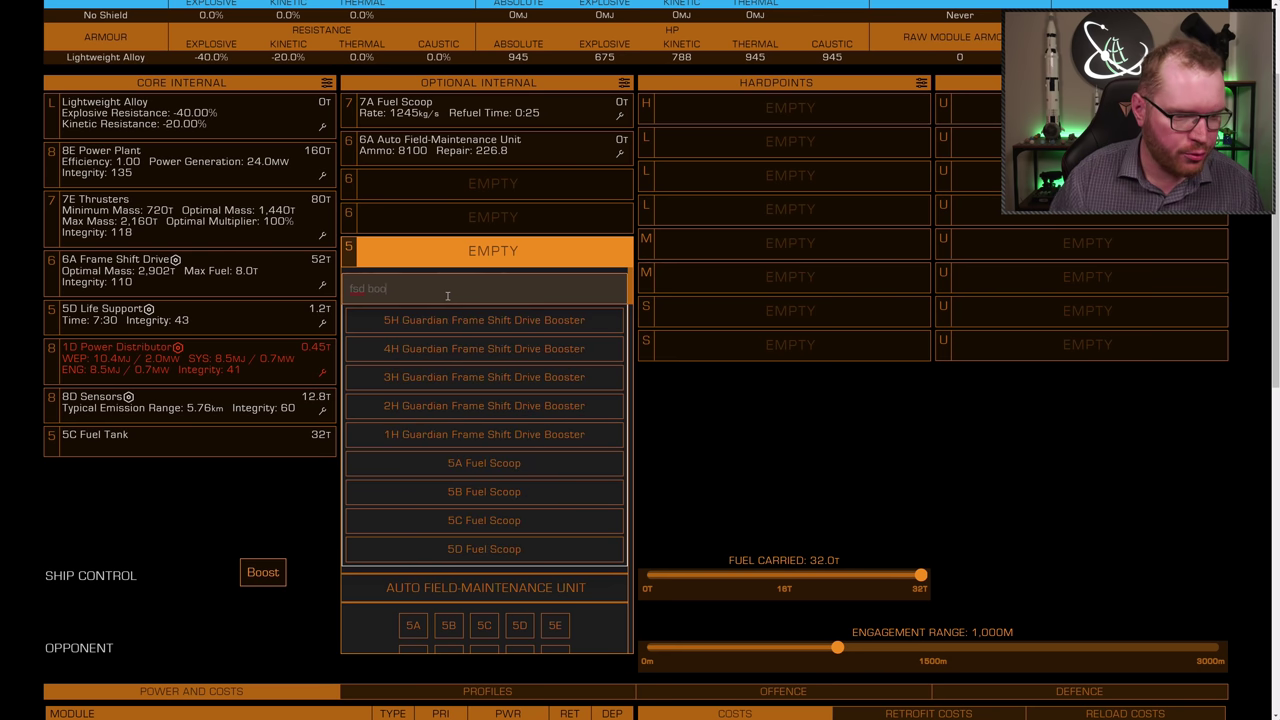
{"action": "left_click", "coordinate": [459, 321]}
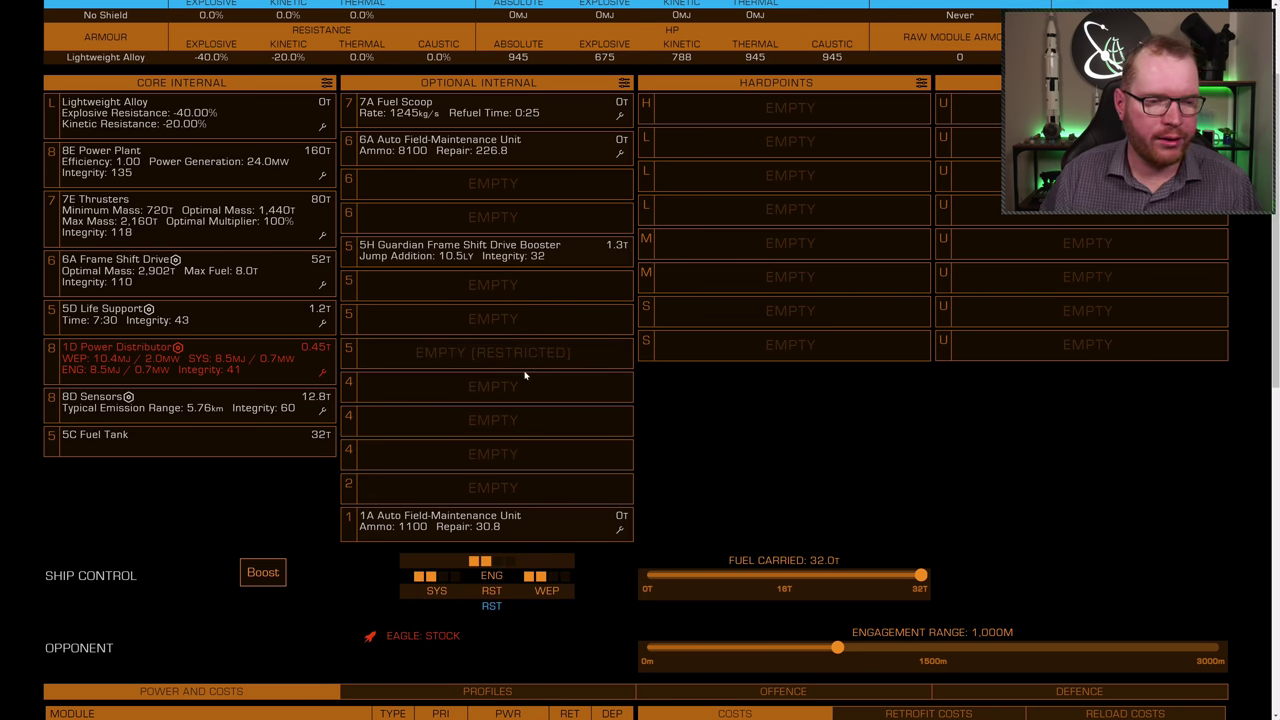
Replace the 7E Thrusters with 4D Thrusters and check the ship's speed warning.
{"action": "scroll", "coordinate": [523, 374], "scroll_direction": "up", "scroll_amount": 2}
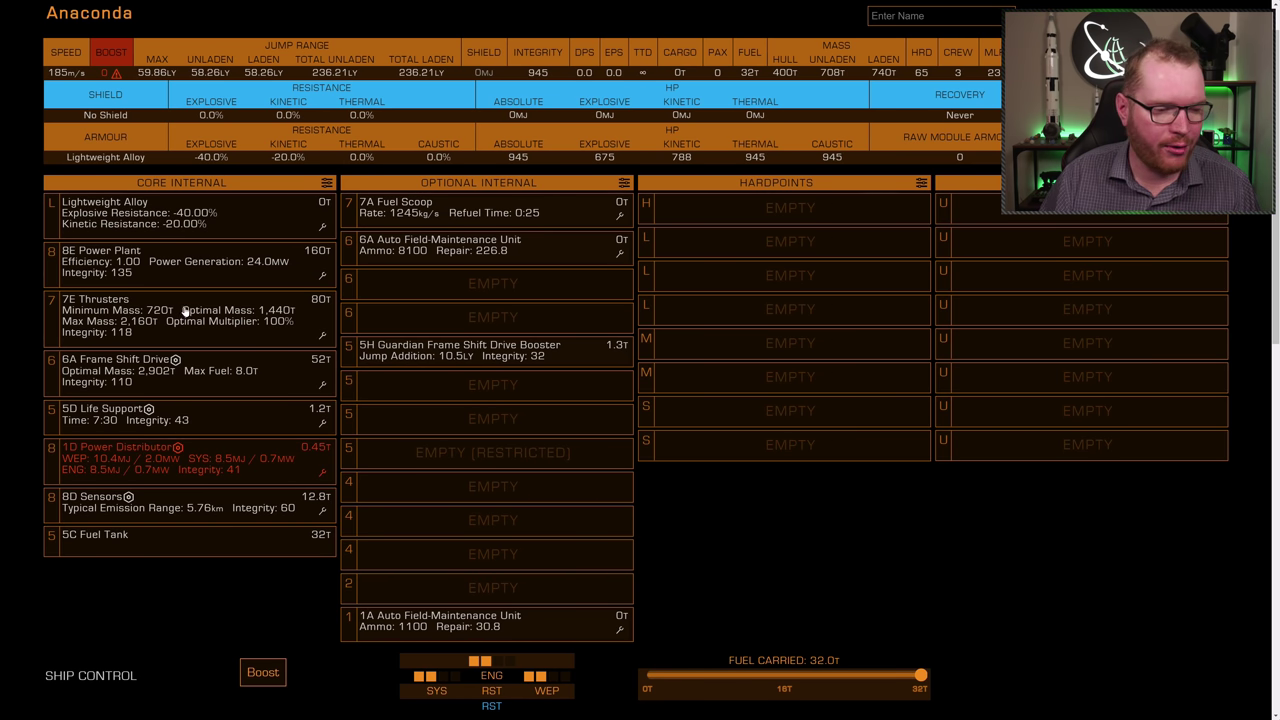
{"action": "left_click", "coordinate": [208, 312]}
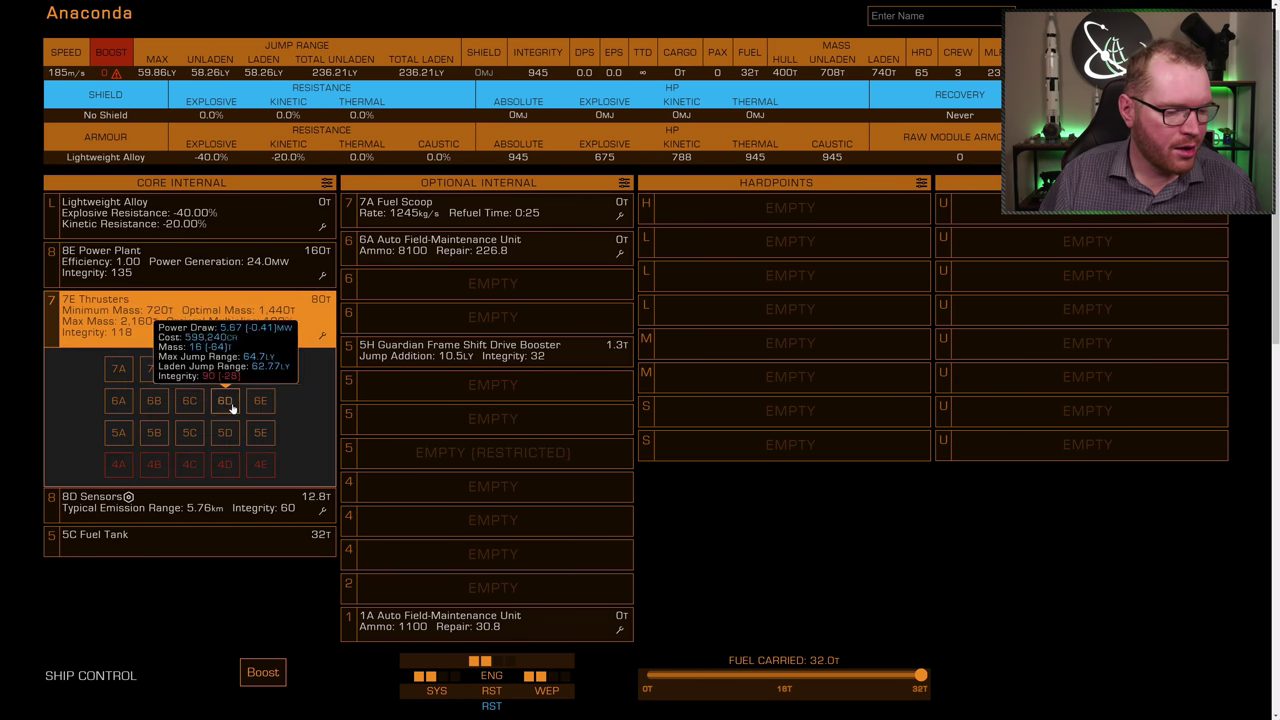
{"action": "left_click", "coordinate": [226, 464]}
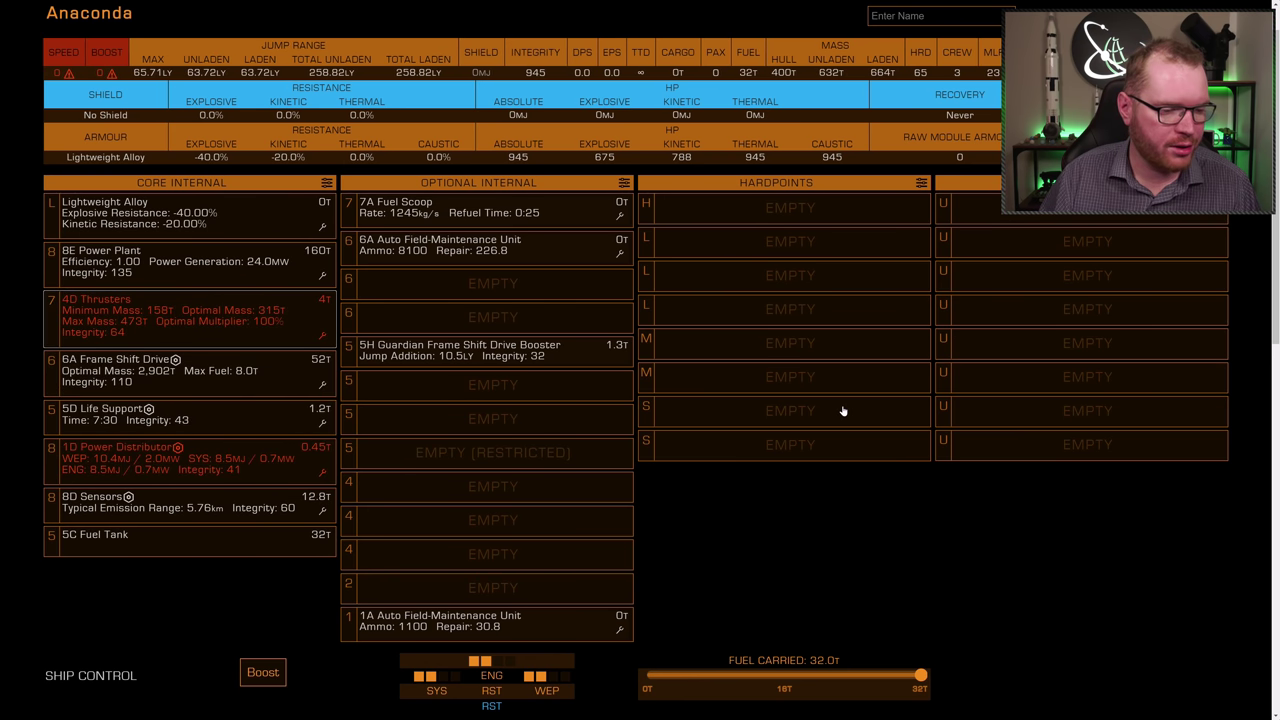
{"action": "mouse_move", "coordinate": [70, 72]}
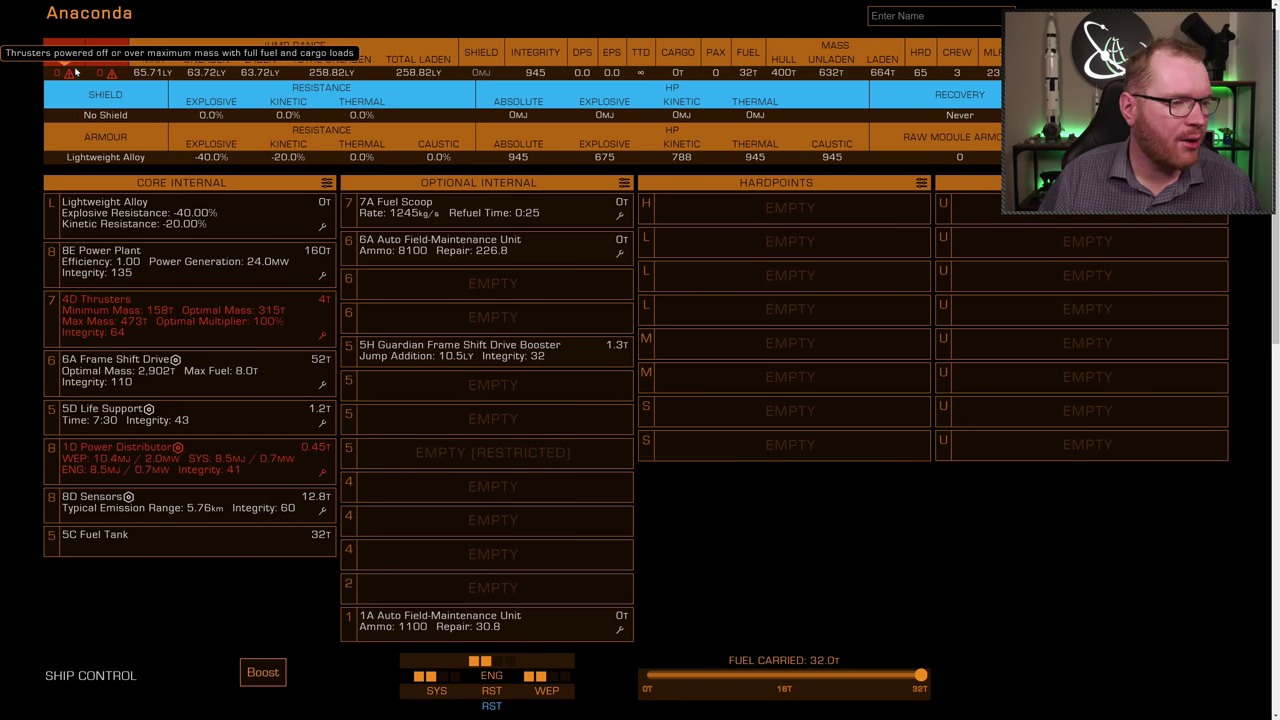
Engineer the thrusters with the Clean grade 1 blueprint and the Drive Distributors experimental effect.
{"action": "left_click", "coordinate": [323, 334]}
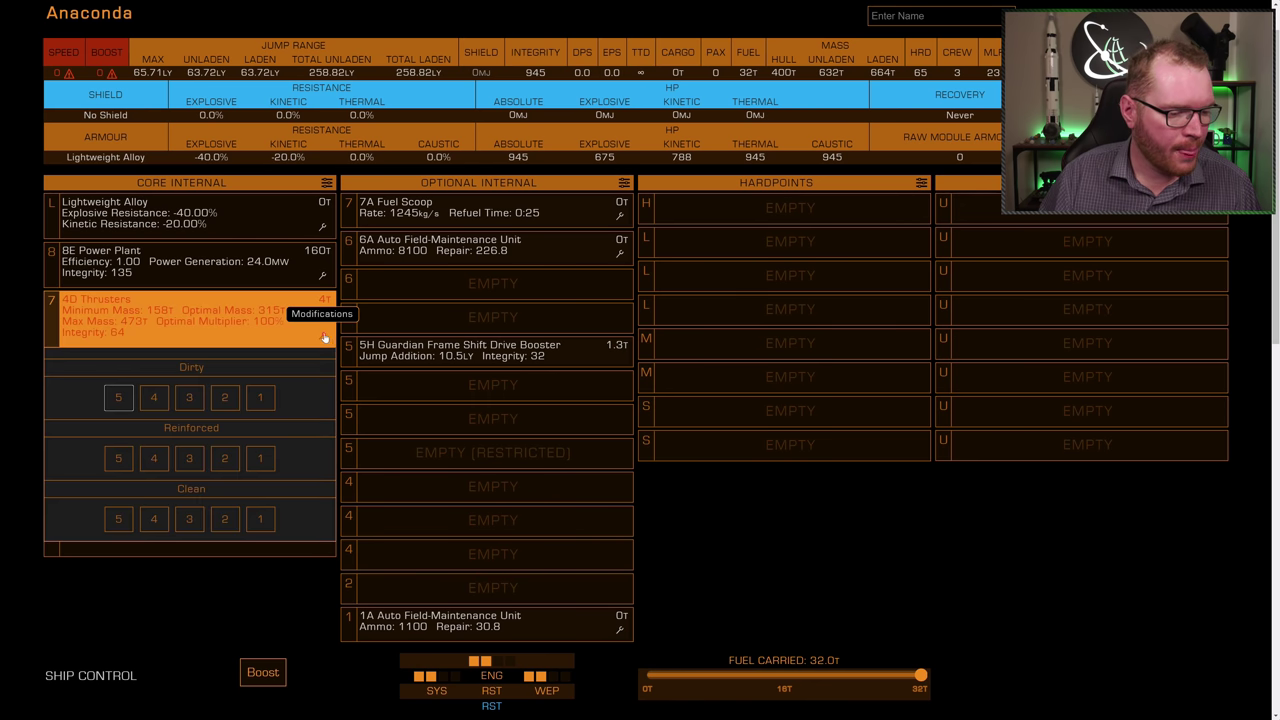
{"action": "left_click", "coordinate": [259, 518]}
{"action": "mouse_move", "coordinate": [238, 417]}
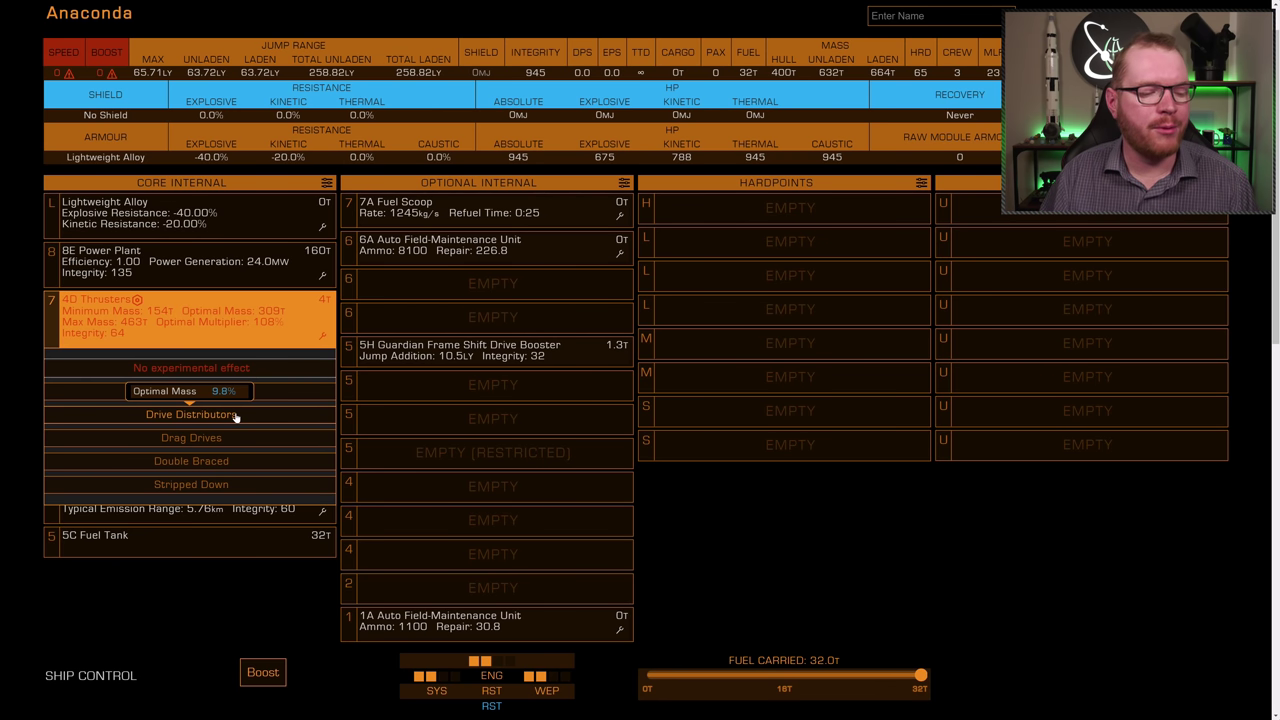
{"action": "left_click", "coordinate": [236, 415]}
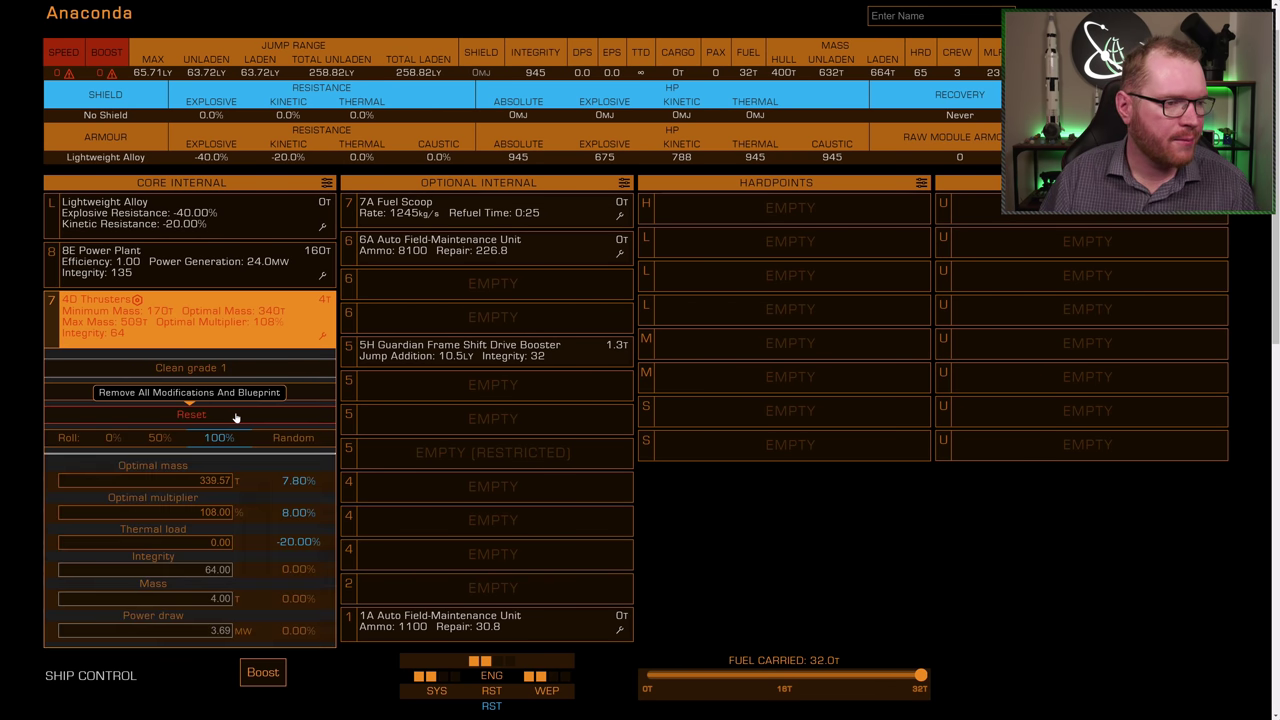
{"action": "left_click", "coordinate": [652, 498]}
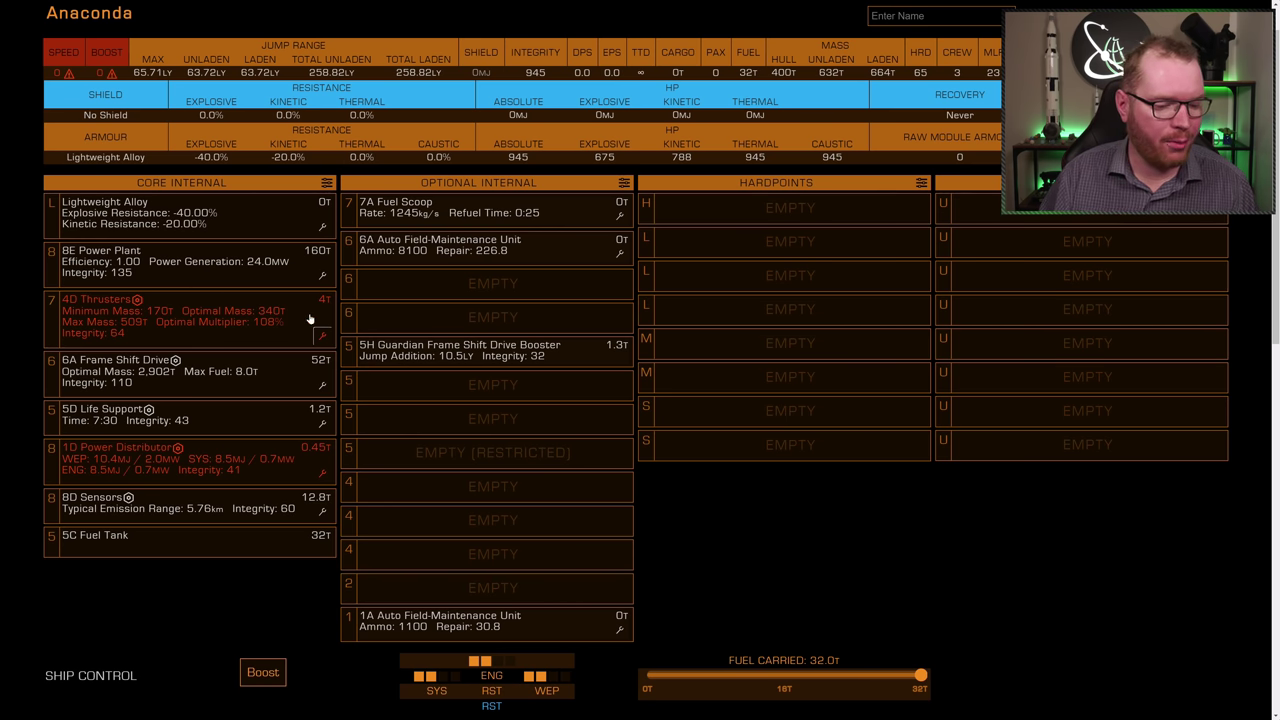
Check the modules' power usage and try a 2D Power Plant in place of the 8E Power Plant.
{"action": "scroll", "coordinate": [314, 322], "scroll_direction": "down", "scroll_amount": 10}
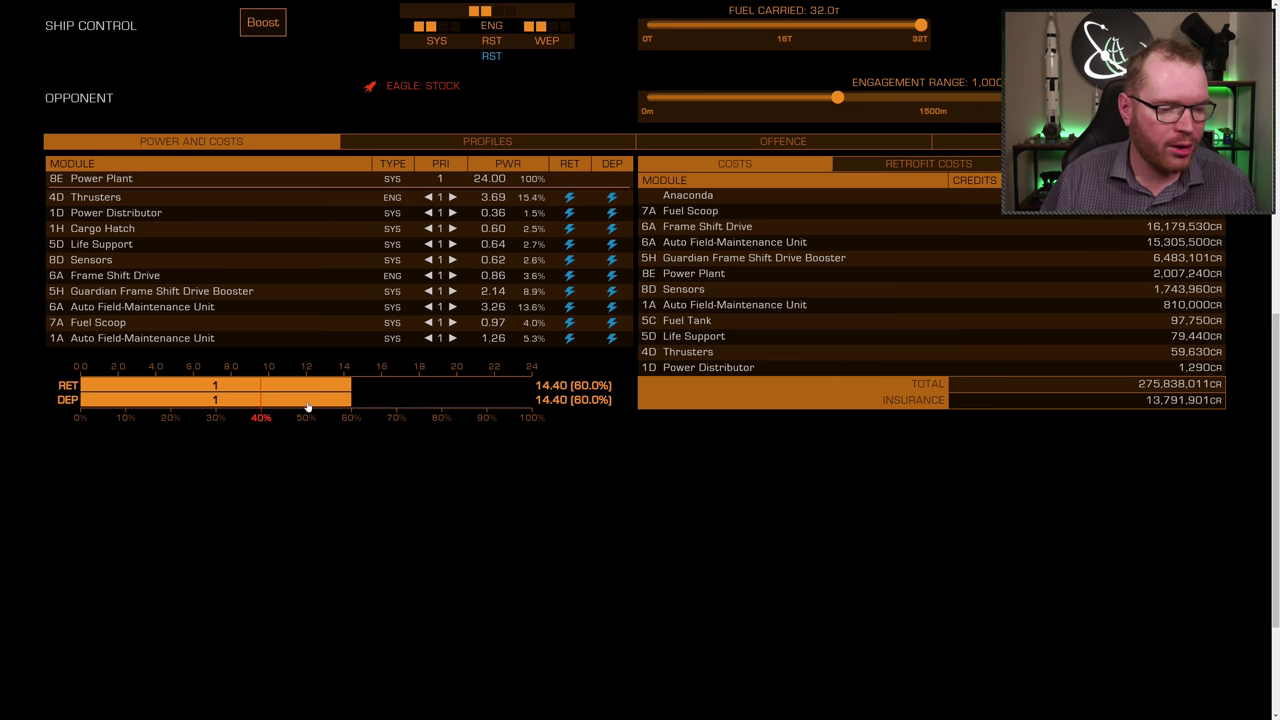
{"action": "scroll", "coordinate": [423, 414], "scroll_direction": "up", "scroll_amount": 8}
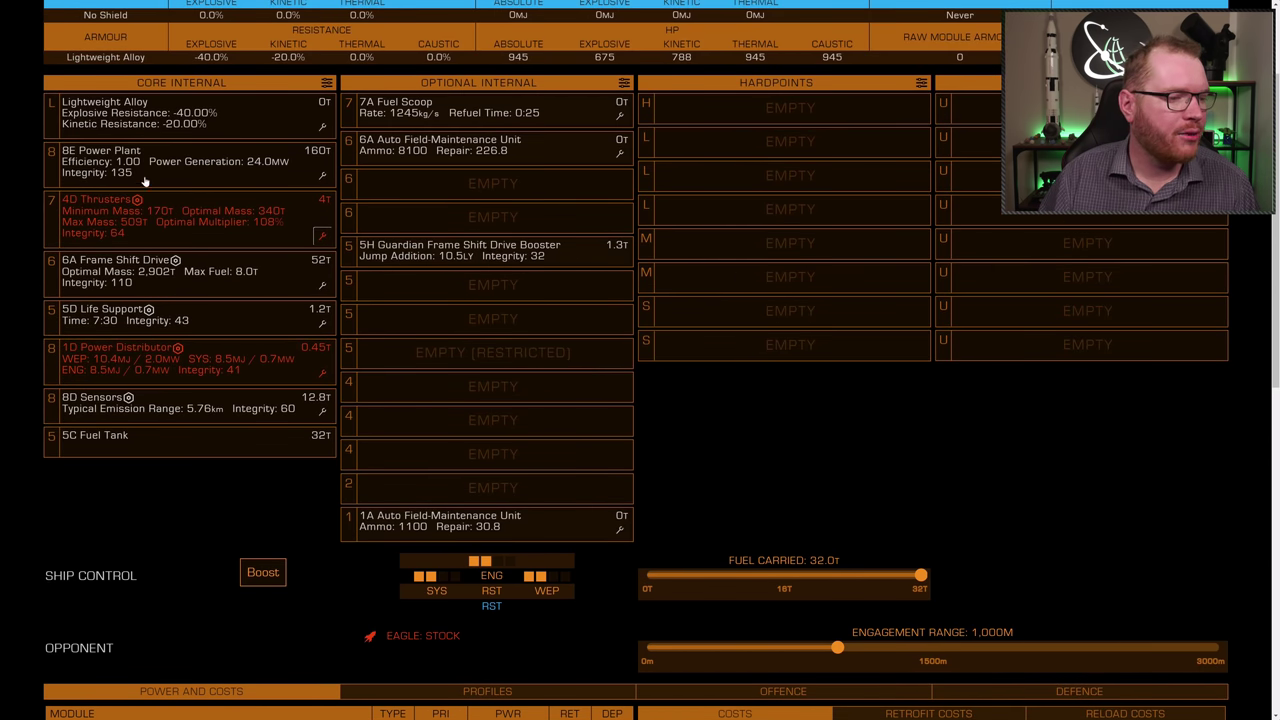
{"action": "left_click", "coordinate": [155, 168]}
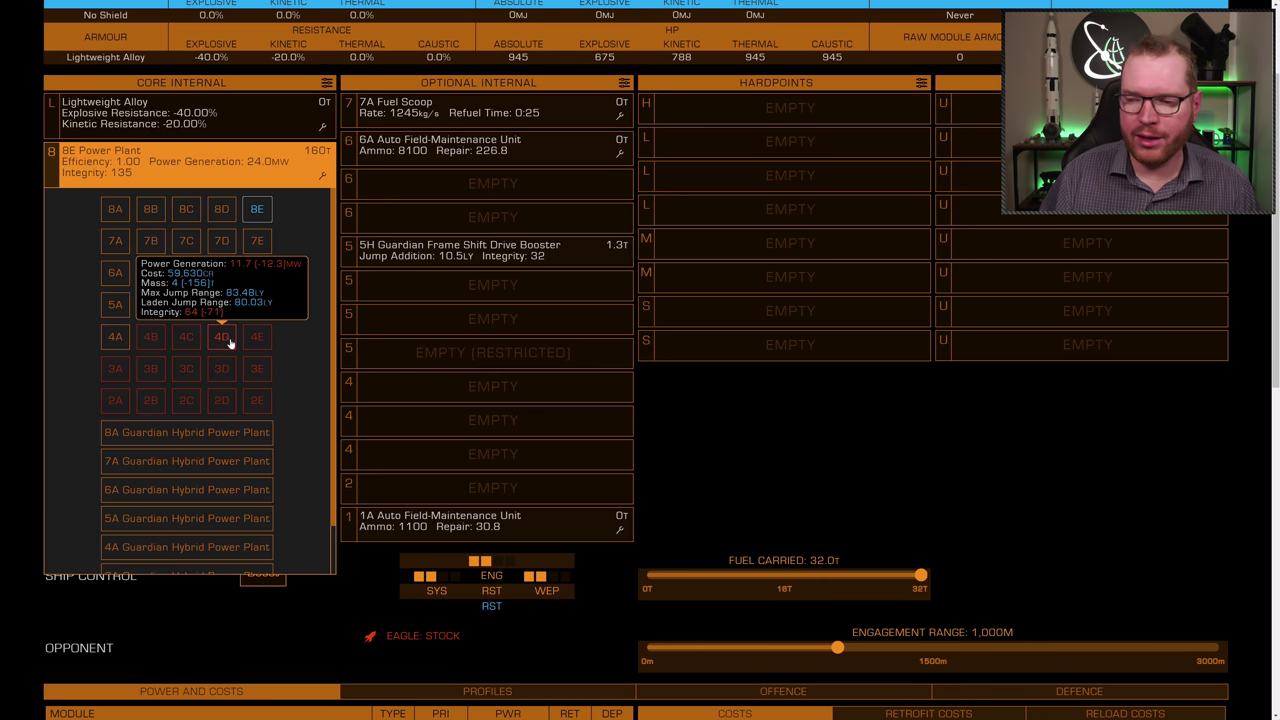
{"action": "left_click", "coordinate": [220, 403]}
{"action": "scroll", "coordinate": [193, 311], "scroll_direction": "up", "scroll_amount": 2}
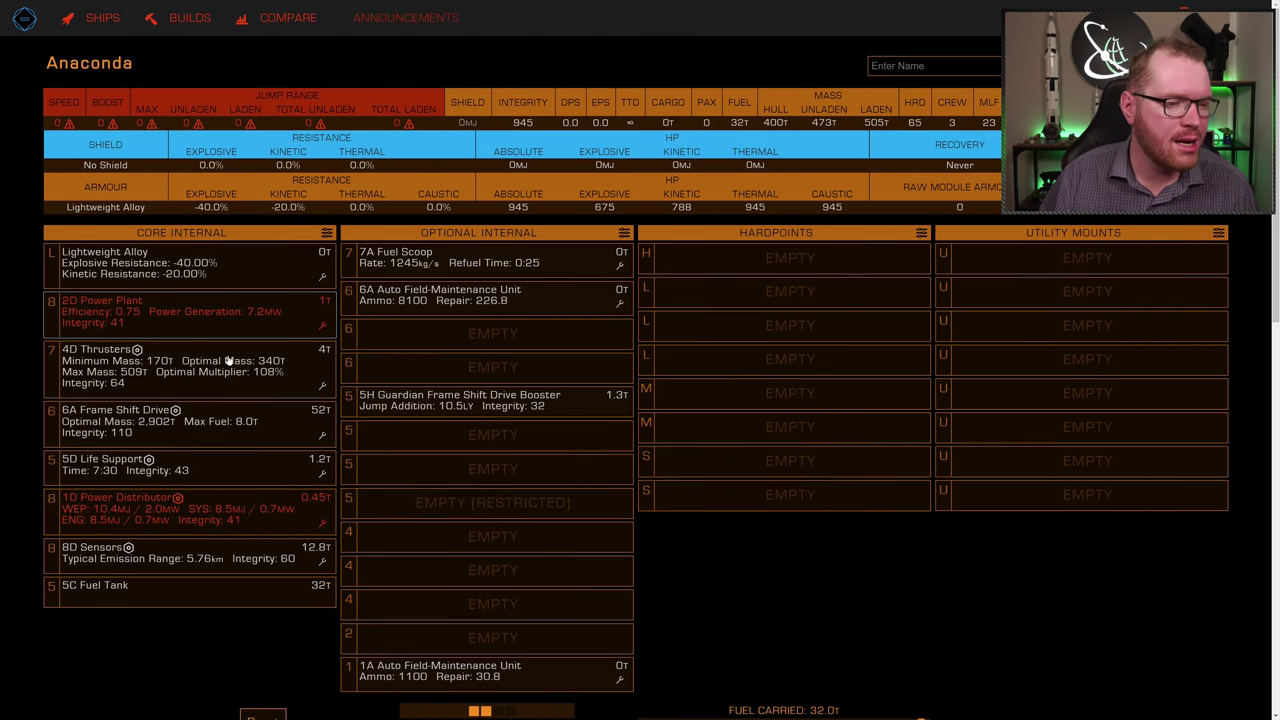
Fit a 2A Power Plant and engineer it with Overcharged grade 1 and the Stripped Down experimental effect.
{"action": "left_click", "coordinate": [193, 311]}
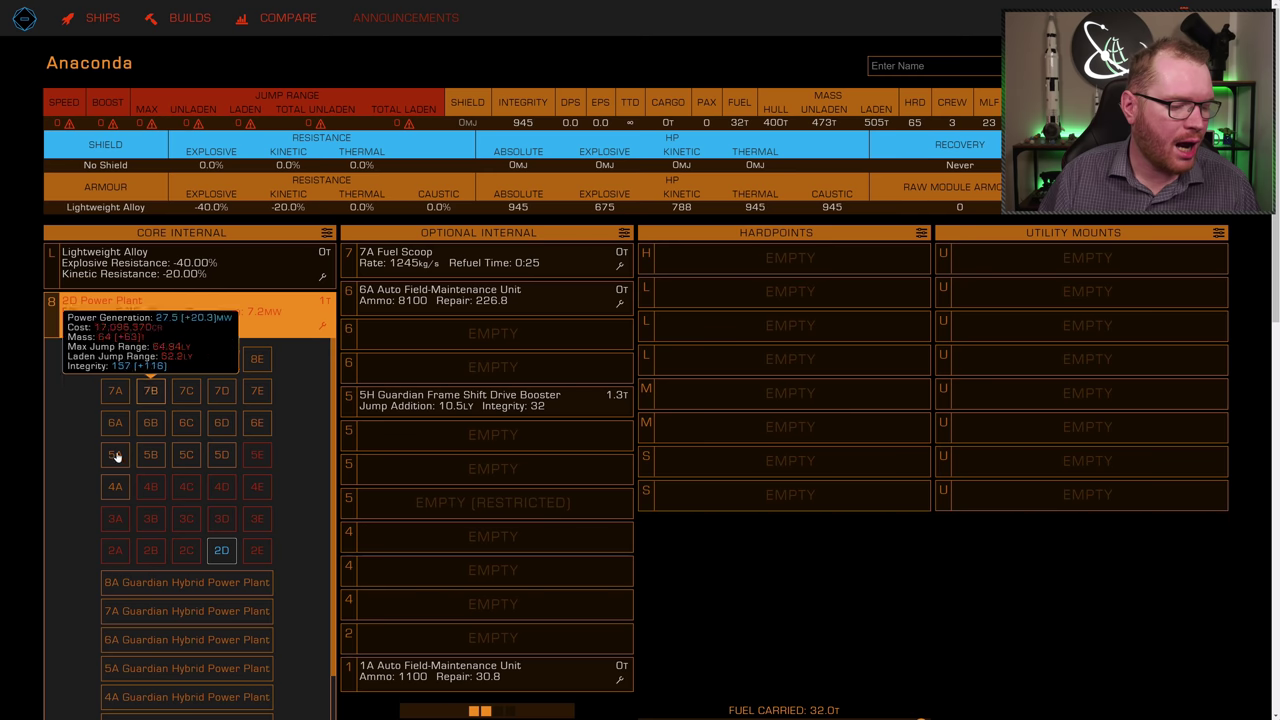
{"action": "left_click", "coordinate": [112, 559]}
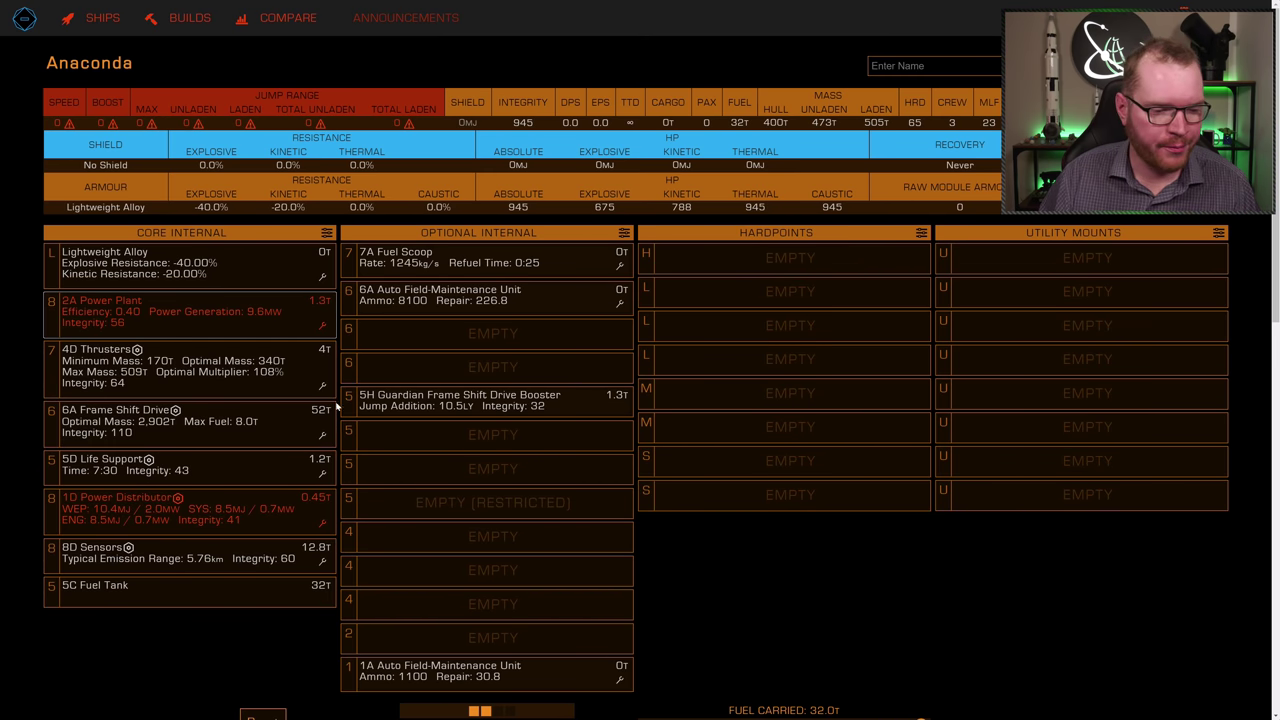
{"action": "left_click", "coordinate": [322, 325]}
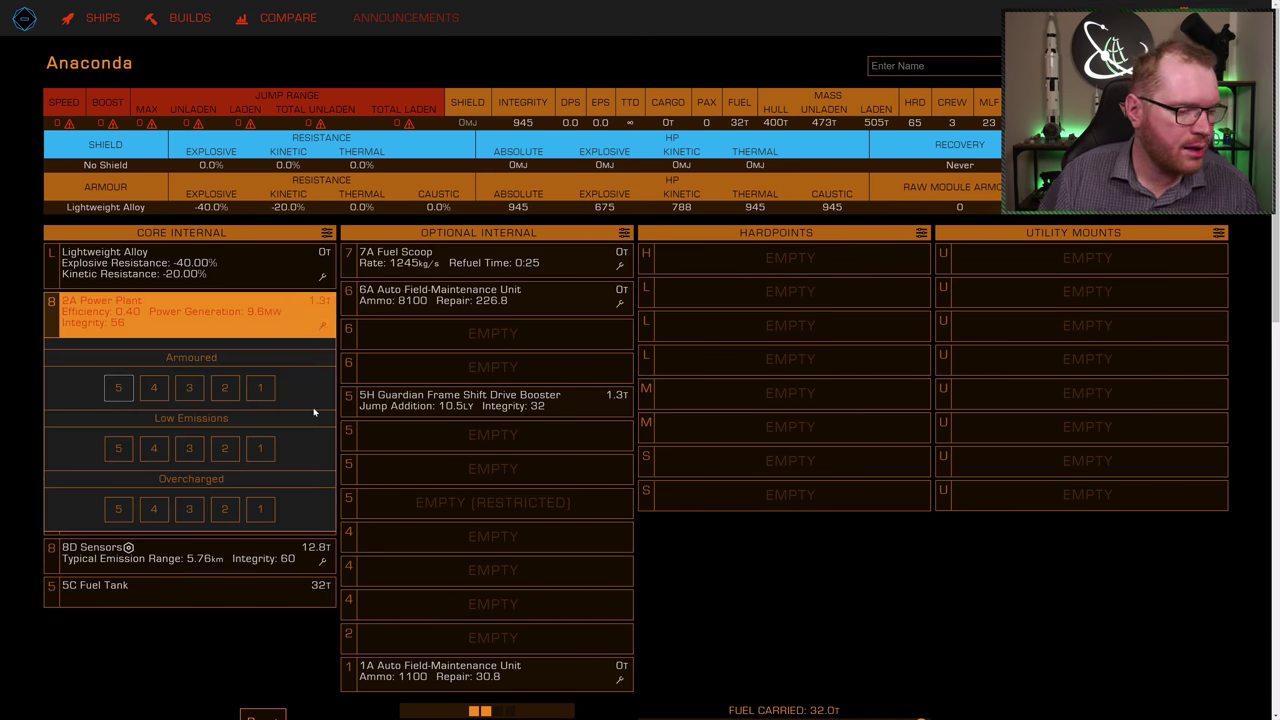
{"action": "left_click", "coordinate": [260, 509]}
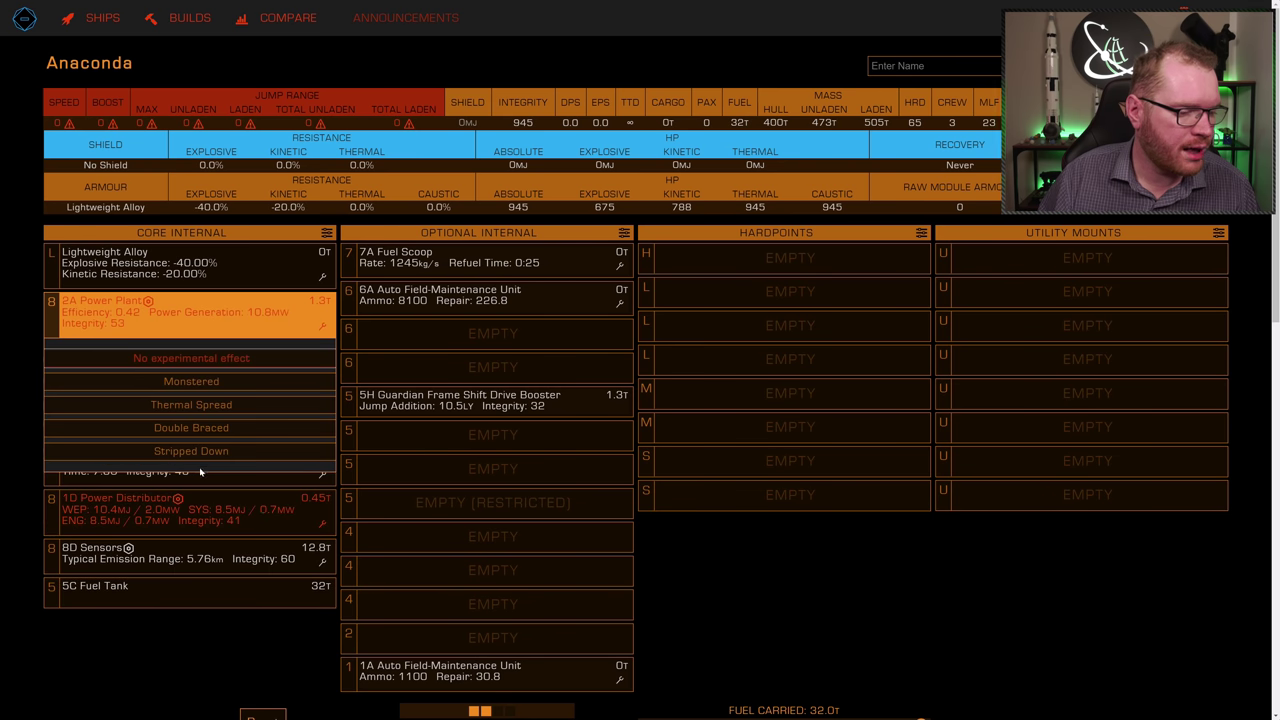
{"action": "left_click", "coordinate": [205, 451]}
{"action": "left_click", "coordinate": [661, 572]}
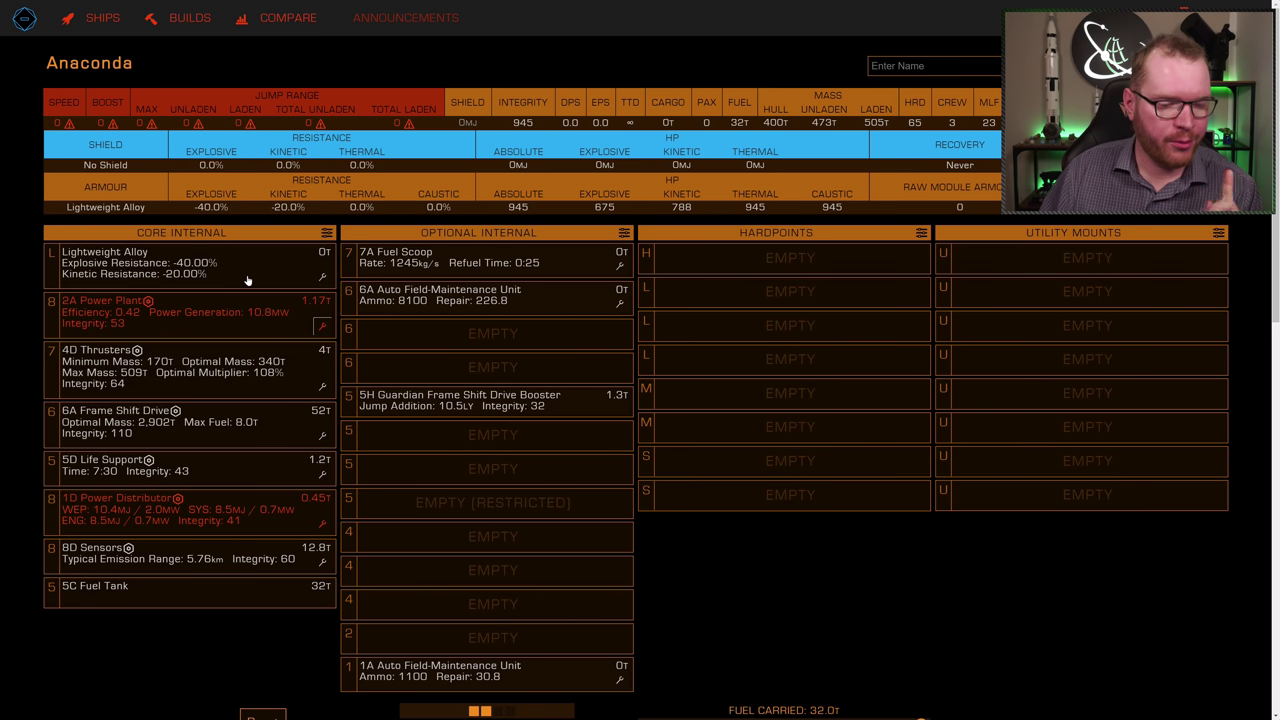
Sort the module power list by power draw from highest to lowest and disable the cargo hatch.
{"action": "scroll", "coordinate": [247, 281], "scroll_direction": "down", "scroll_amount": 6}
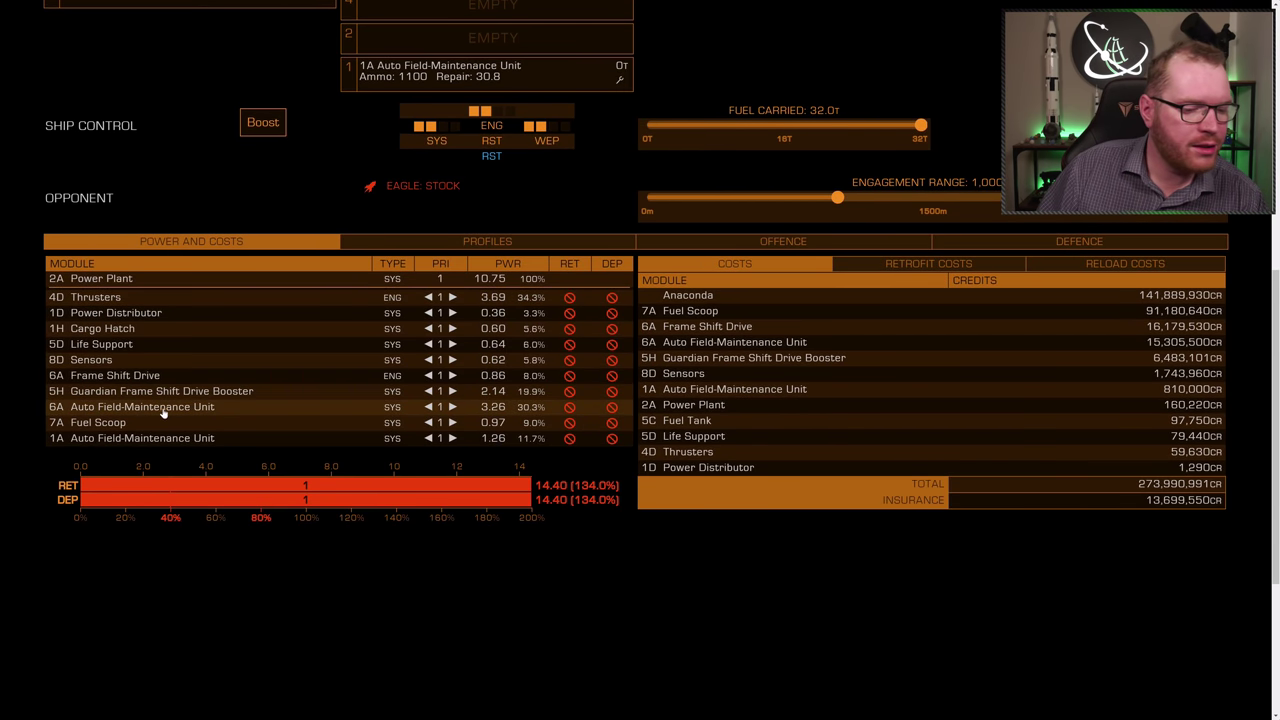
{"action": "left_click", "coordinate": [503, 266]}
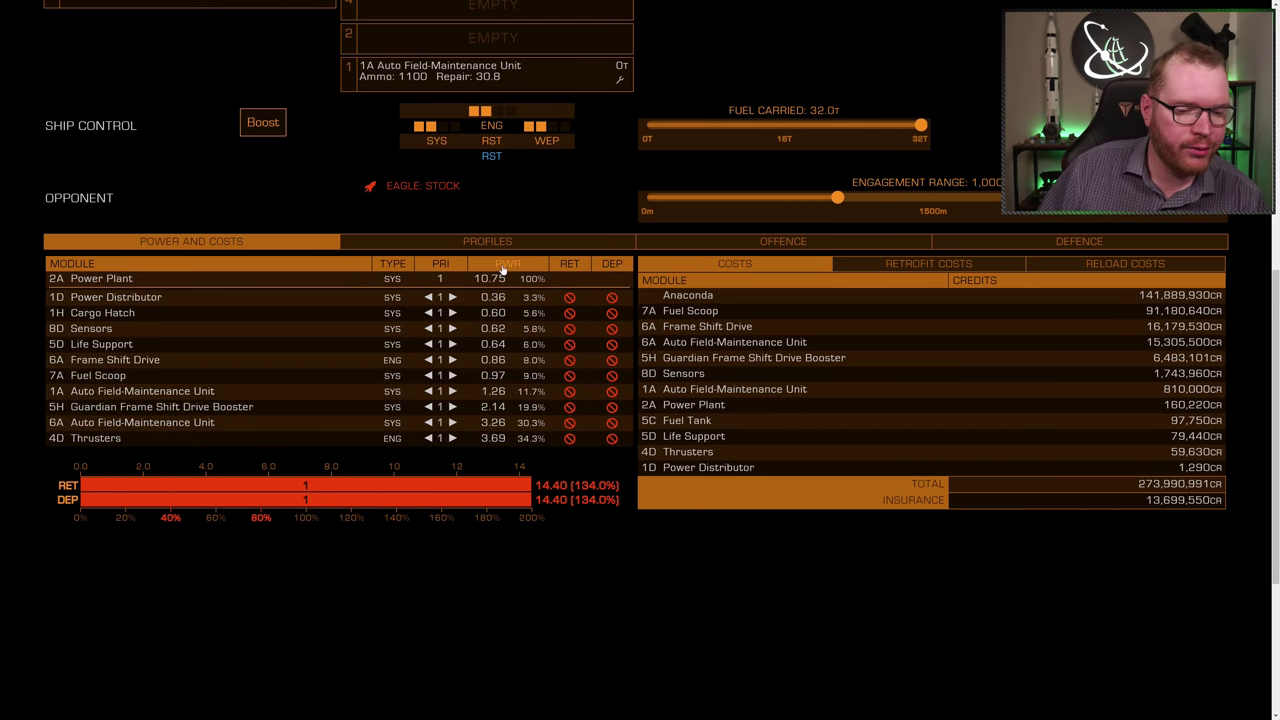
{"action": "left_click", "coordinate": [503, 266]}
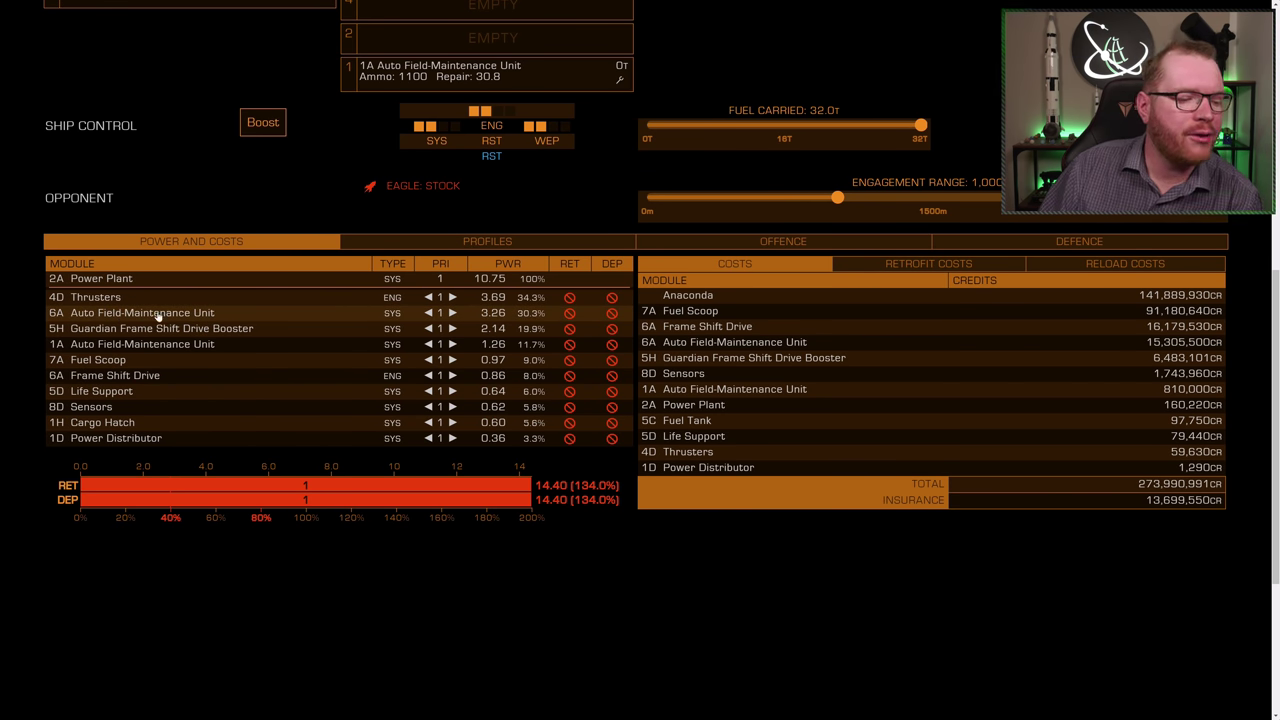
{"action": "scroll", "coordinate": [163, 320], "scroll_direction": "down", "scroll_amount": 2}
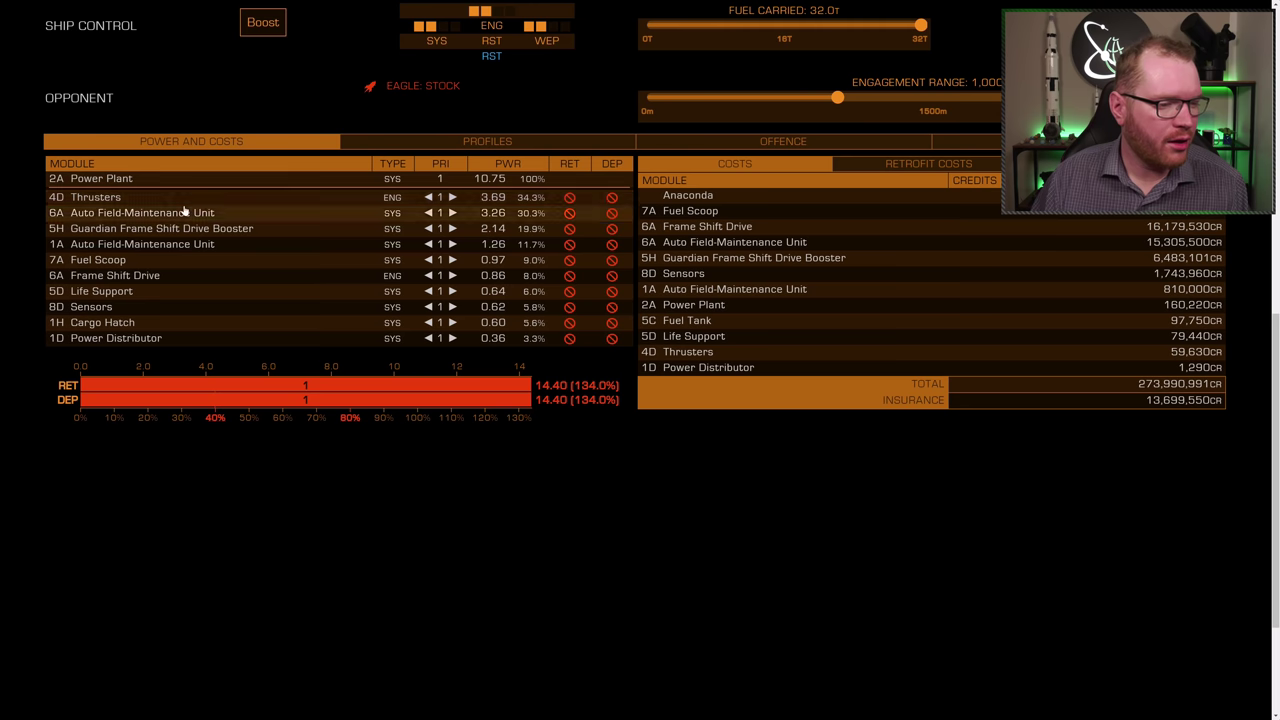
{"action": "left_click", "coordinate": [153, 324]}
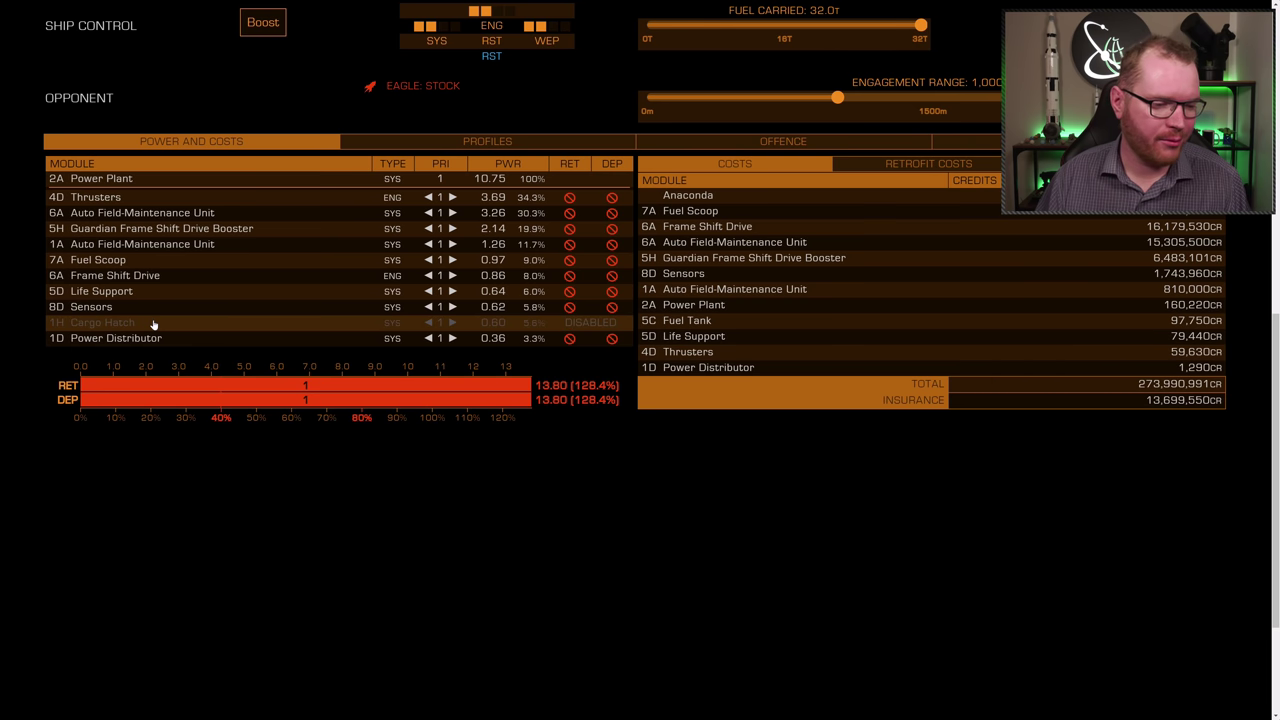
Set the Frame Shift Drive and Thrusters to power priority 2 and disable both Auto Field-Maintenance Units.
{"action": "left_click", "coordinate": [452, 276]}
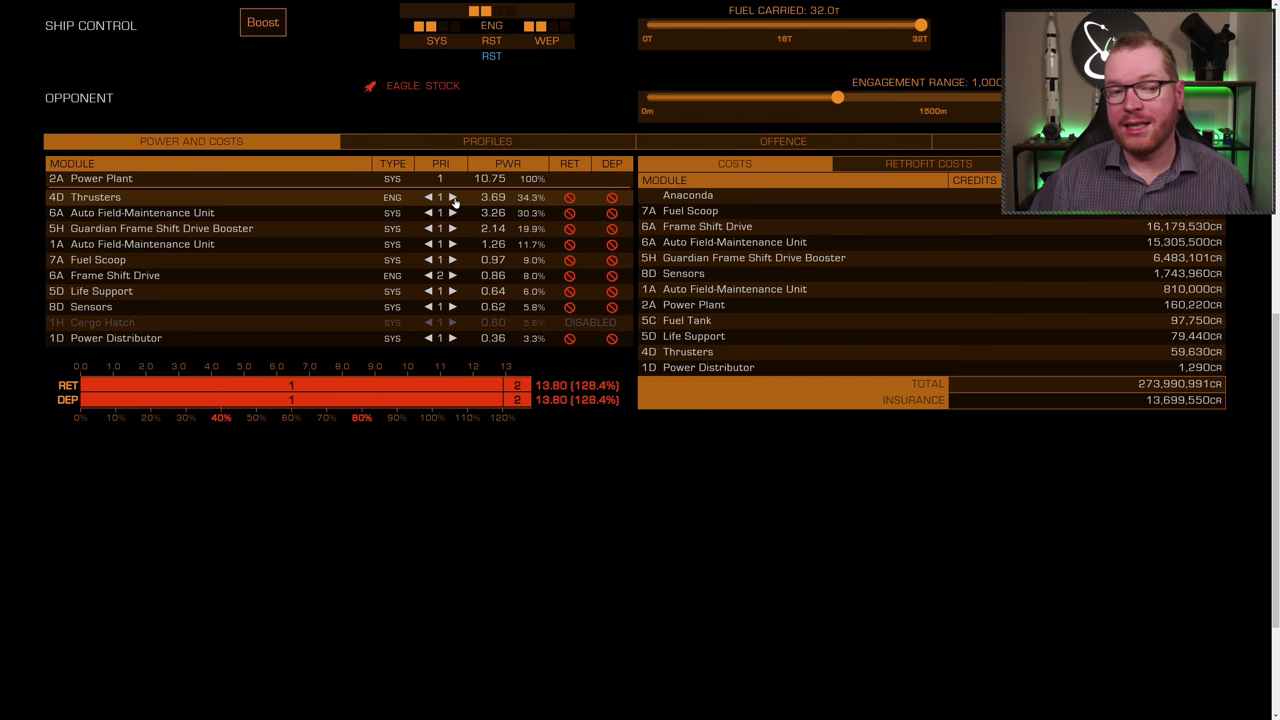
{"action": "left_click", "coordinate": [453, 197]}
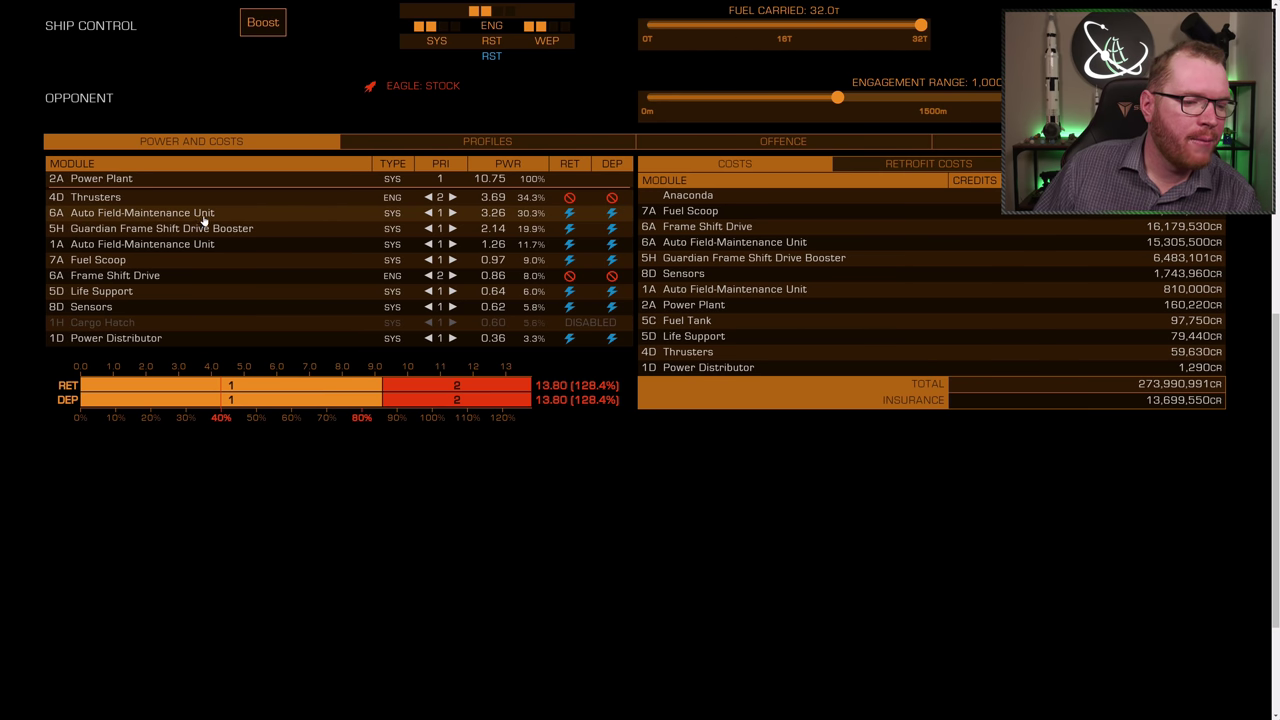
{"action": "left_click", "coordinate": [150, 214]}
{"action": "left_click", "coordinate": [145, 247]}
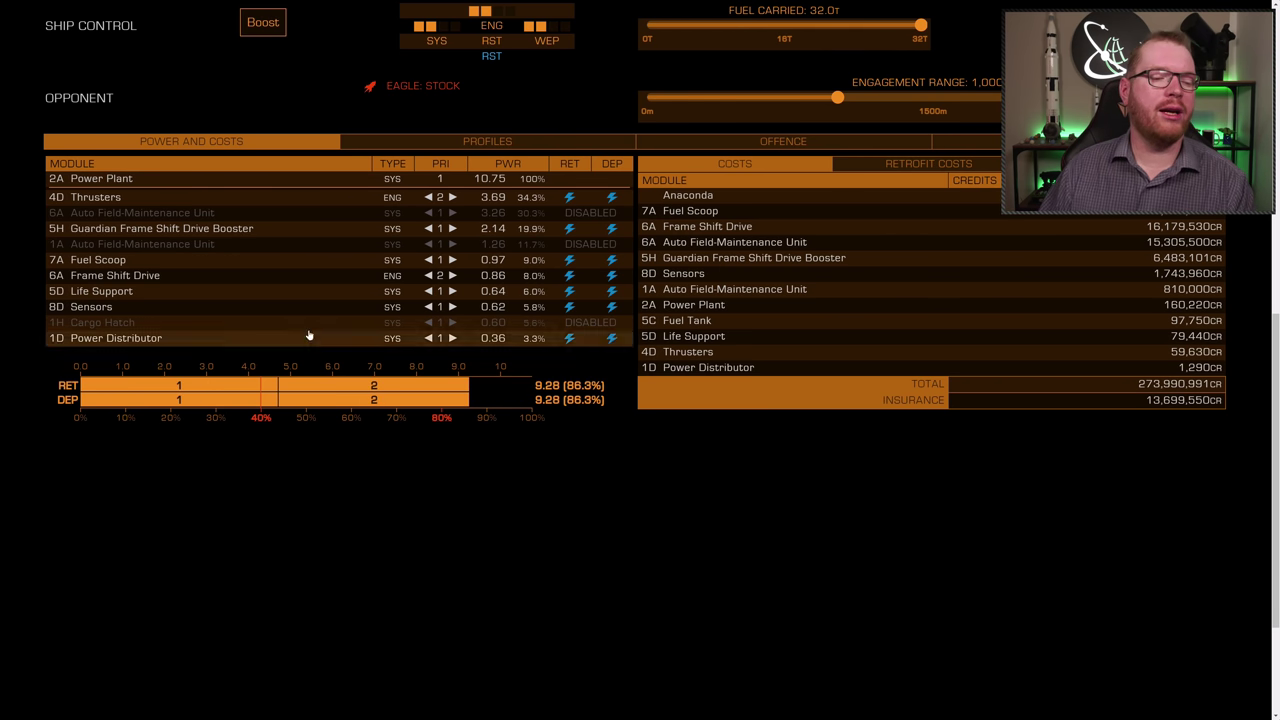
Re-enable the 1A Auto Field-Maintenance Unit and try the 6A unit powered on before disabling it again.
{"action": "left_click", "coordinate": [220, 248]}
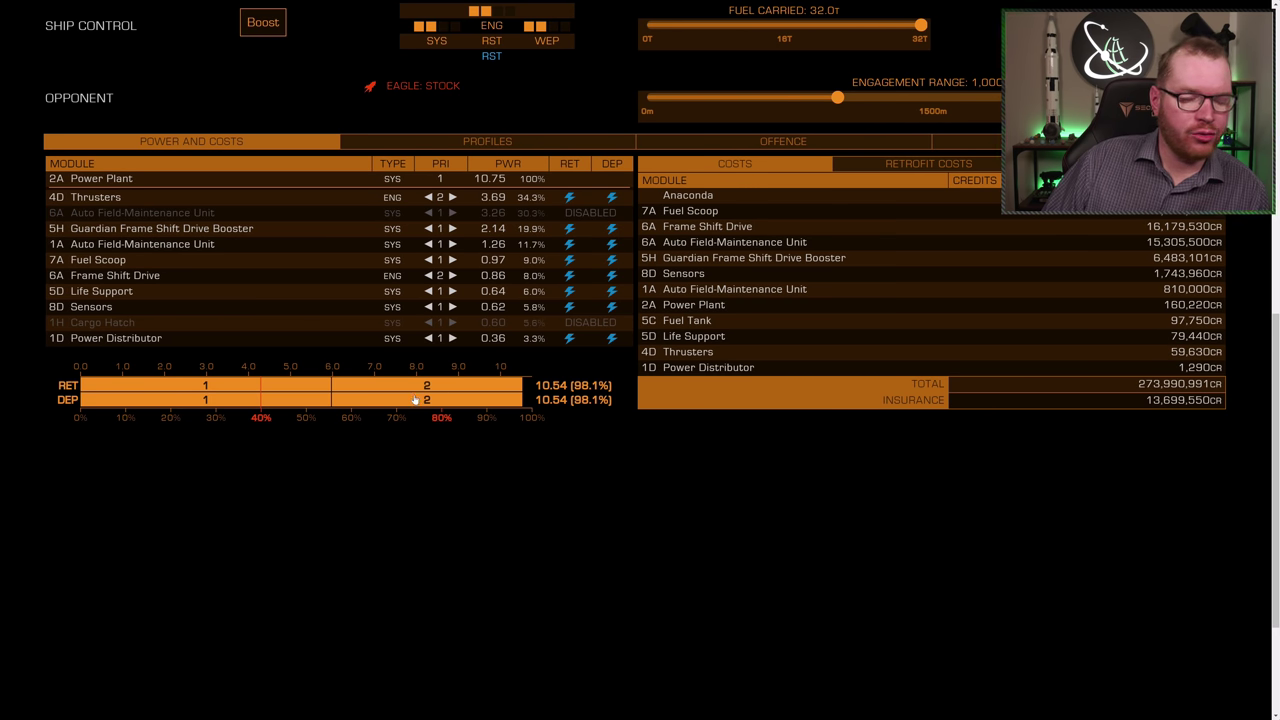
{"action": "left_click", "coordinate": [157, 216]}
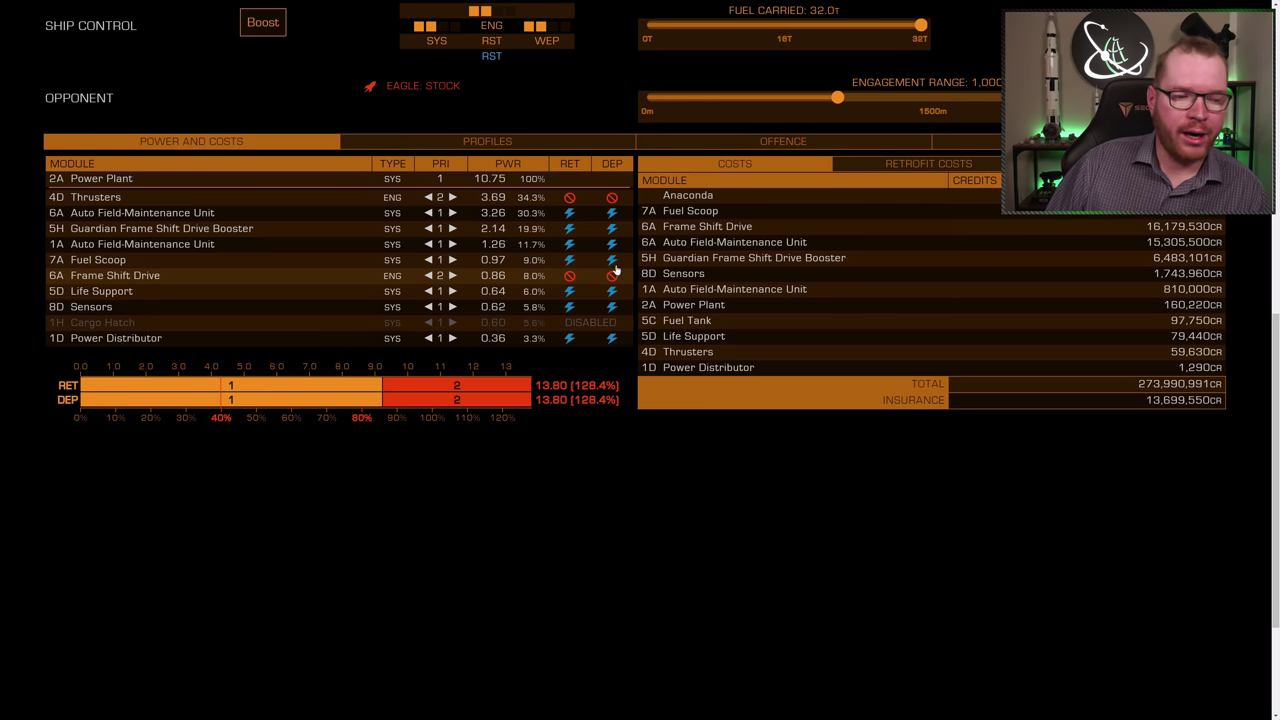
{"action": "left_click", "coordinate": [190, 218]}
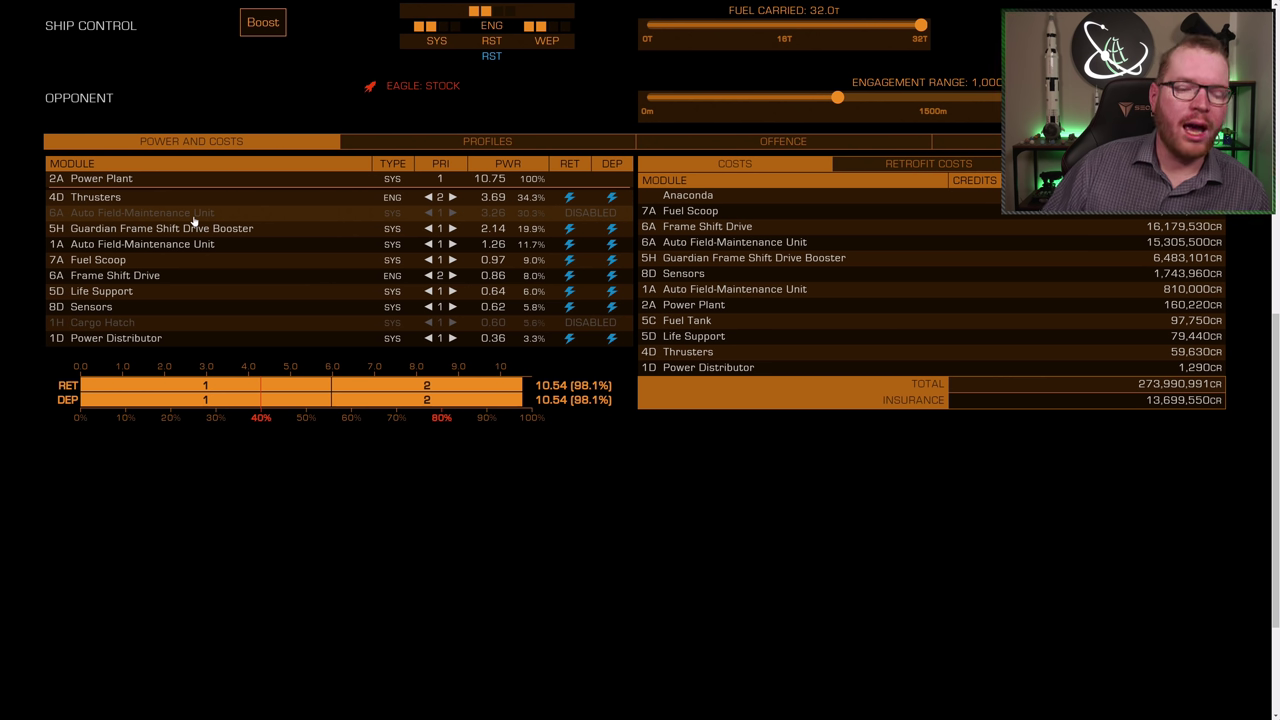
Try a 32T fuel load and a 3C Fuel Tank to compare jump range, and refit the 5C Fuel Tank.
{"action": "scroll", "coordinate": [195, 222], "scroll_direction": "up", "scroll_amount": 7}
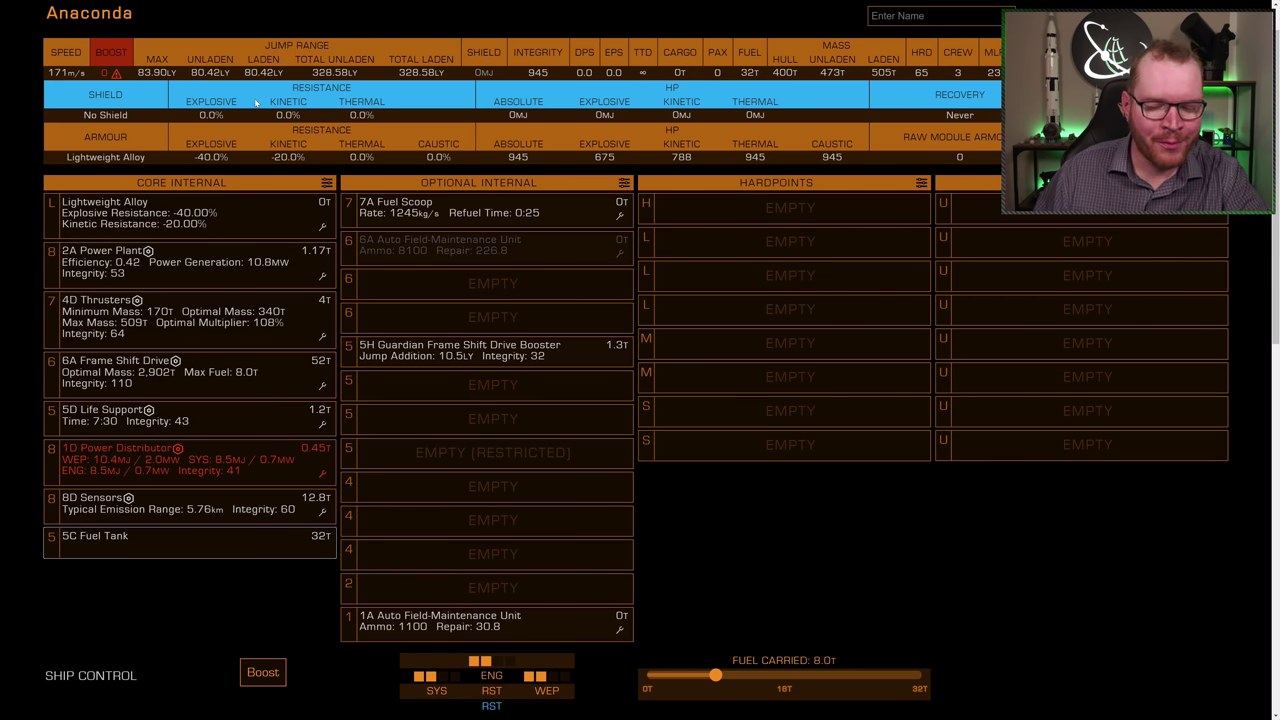
{"action": "left_click_drag", "start_coordinate": [715, 675], "coordinate": [920, 677]}
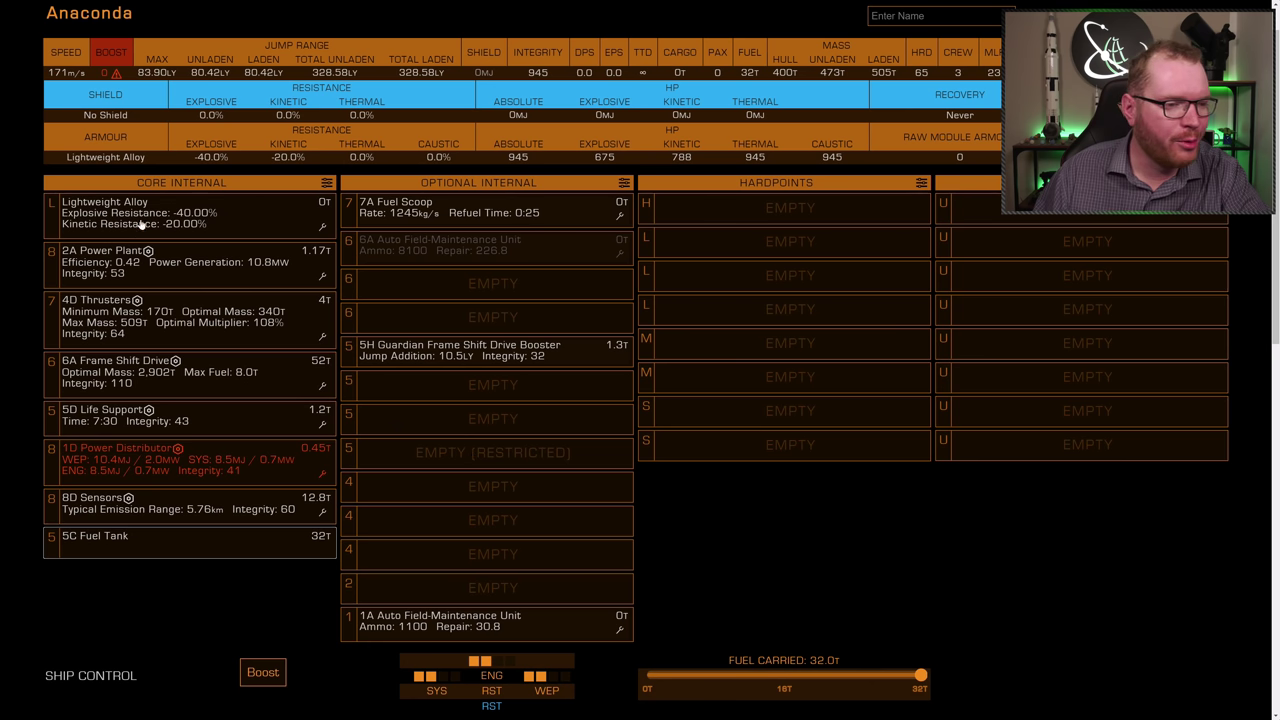
{"action": "left_click", "coordinate": [180, 550]}
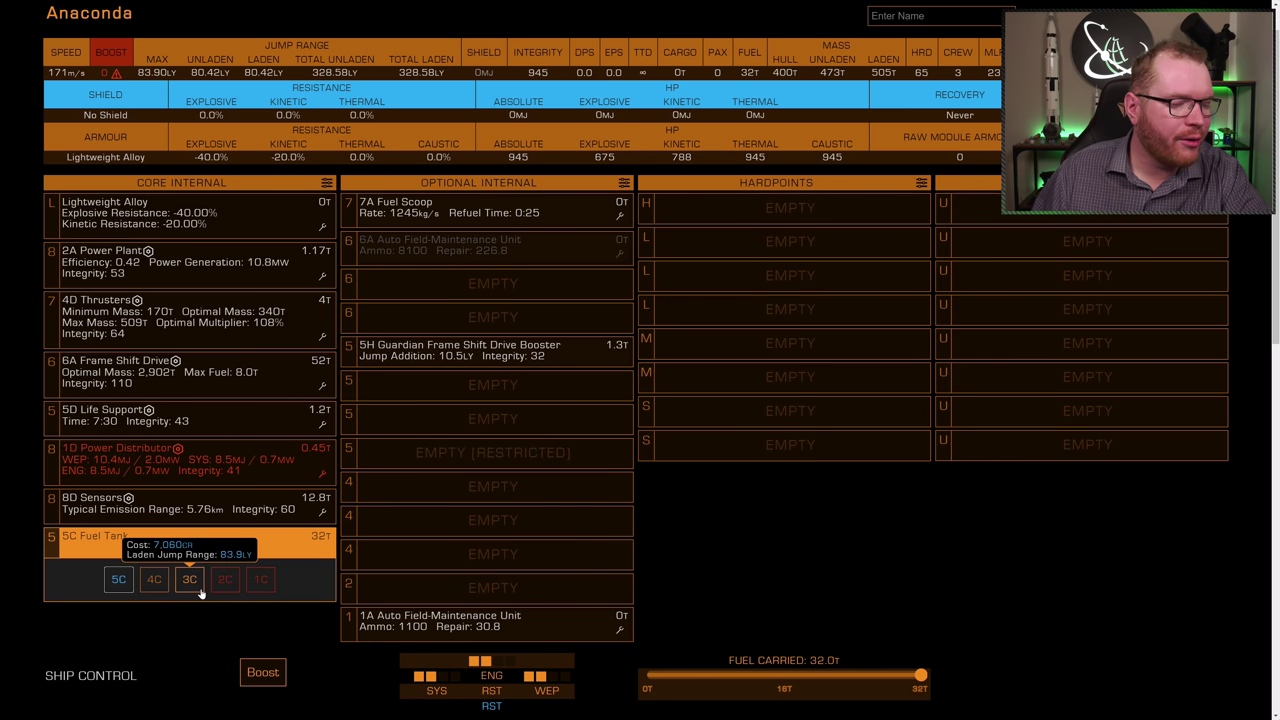
{"action": "left_click", "coordinate": [193, 588]}
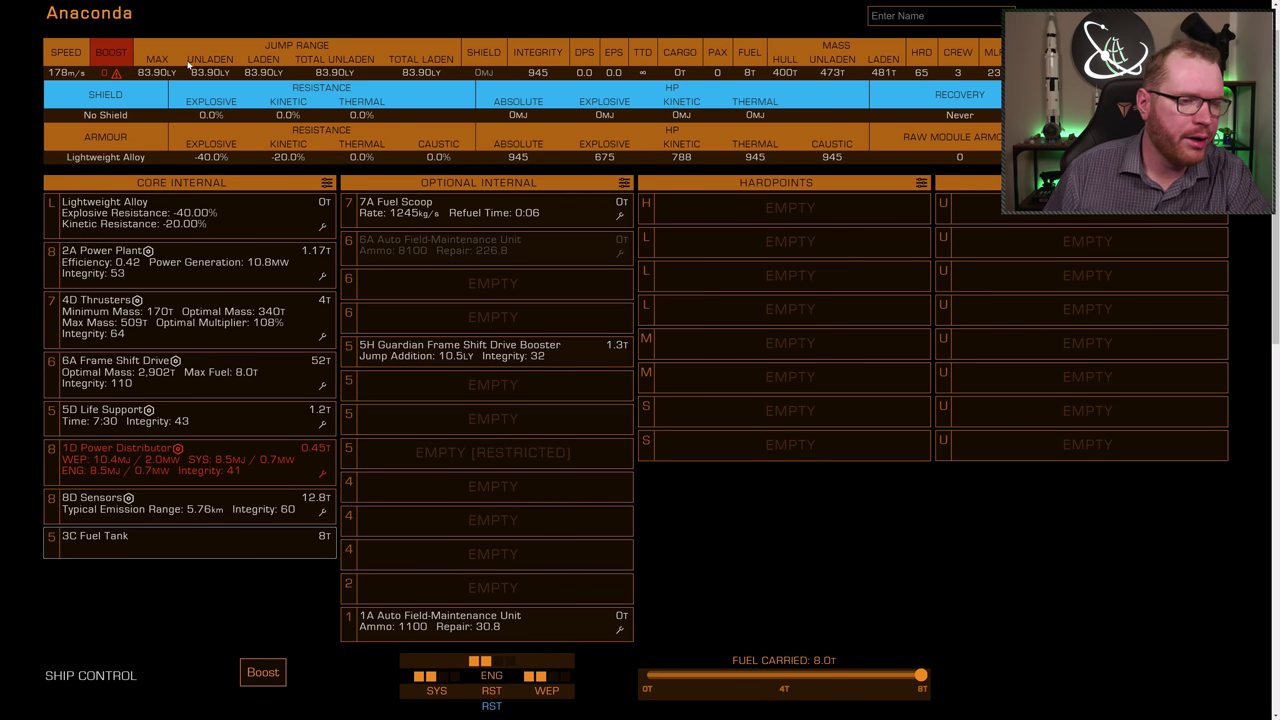
{"action": "left_click", "coordinate": [150, 545]}
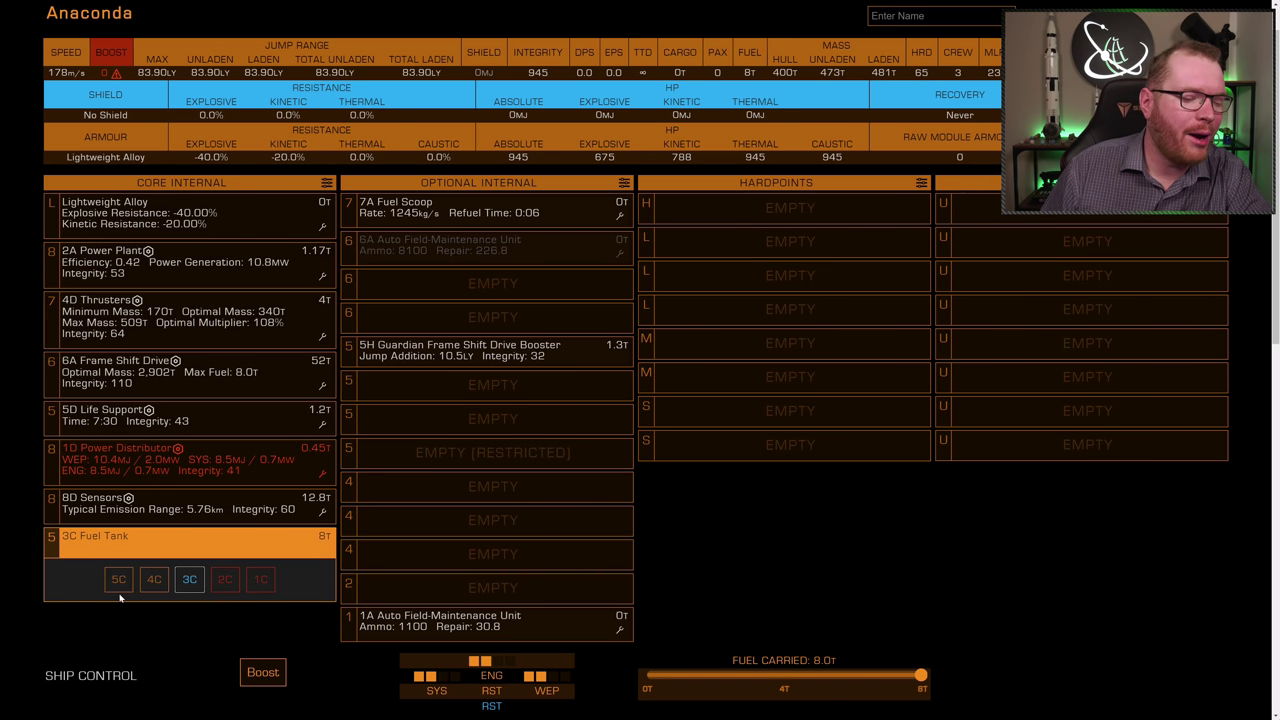
{"action": "left_click", "coordinate": [118, 581]}
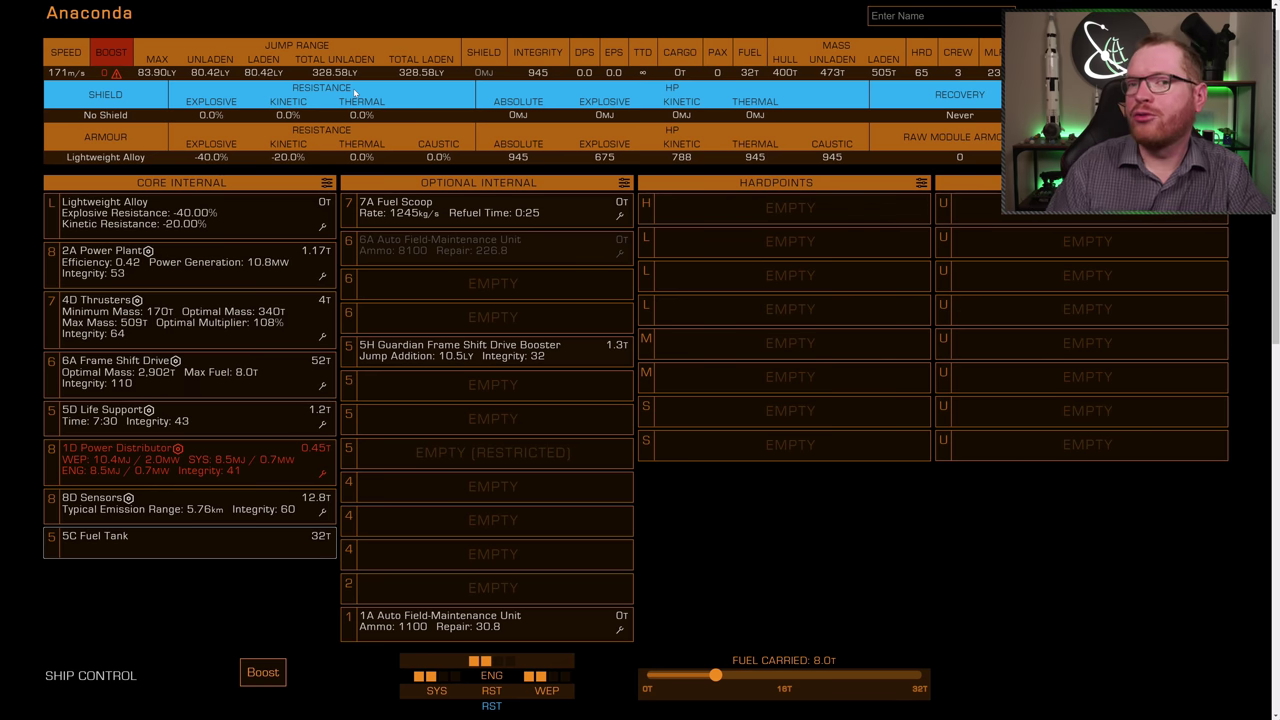
Engineer the Lightweight Alloy armour with Heavy Duty grade 5 and the Deep Plating experimental effect.
{"action": "scroll", "coordinate": [617, 264], "scroll_direction": "up", "scroll_amount": 1}
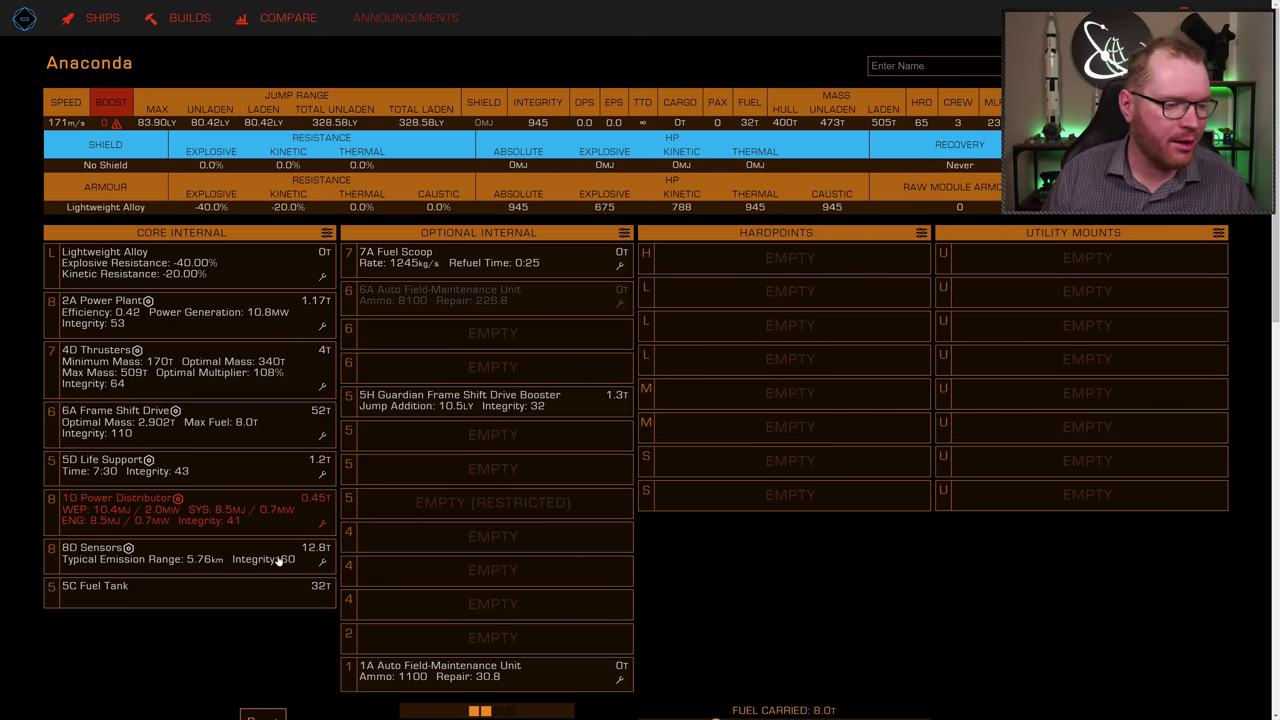
{"action": "left_click", "coordinate": [114, 460]}
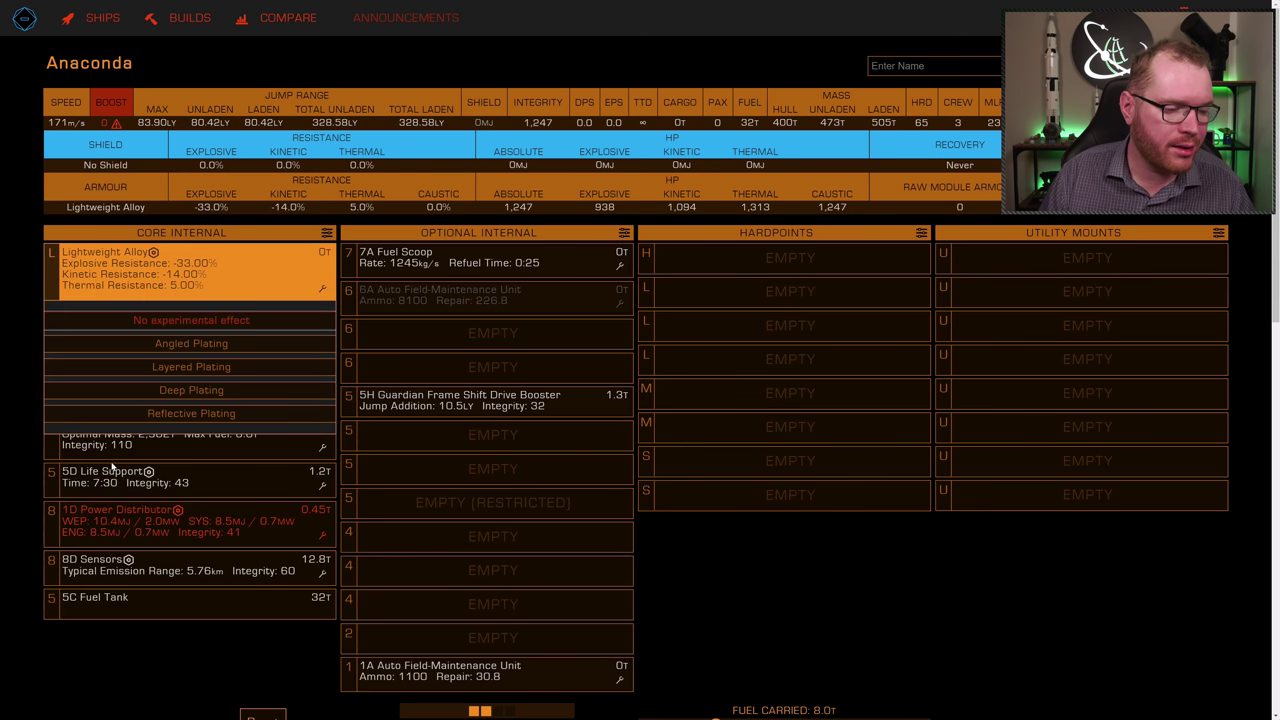
{"action": "left_click", "coordinate": [166, 392]}
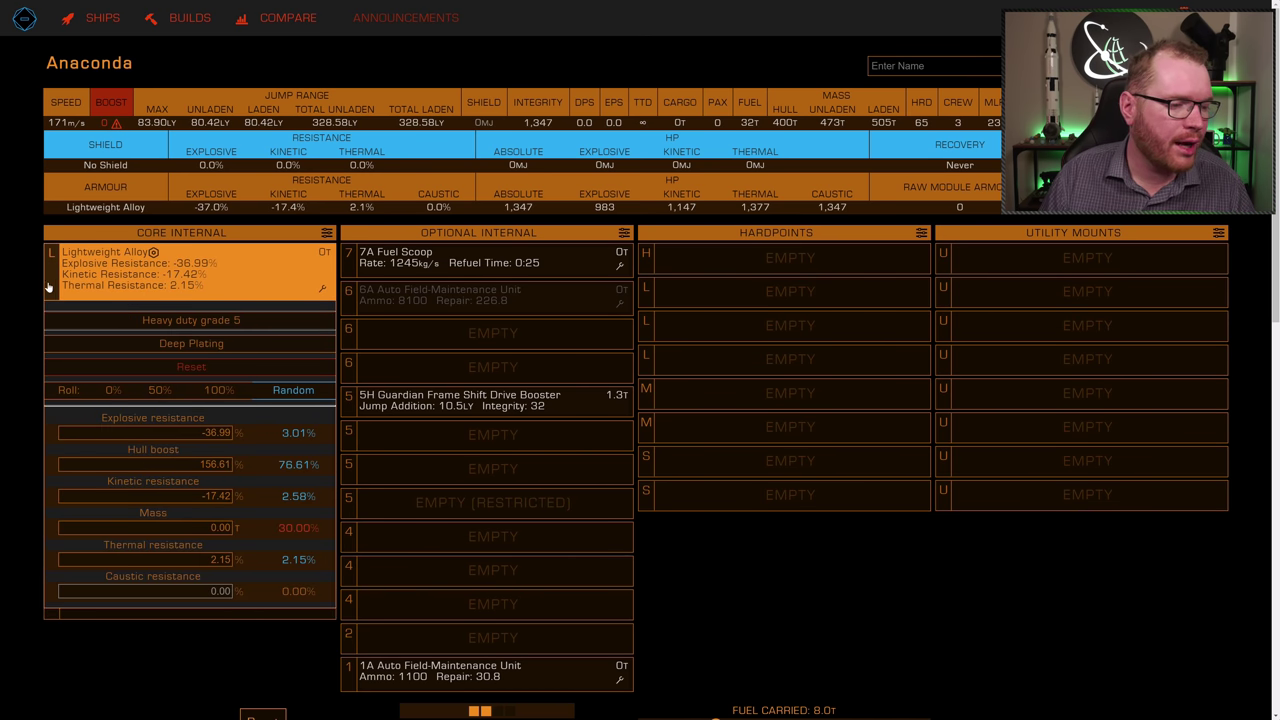
{"action": "left_click", "coordinate": [78, 280]}
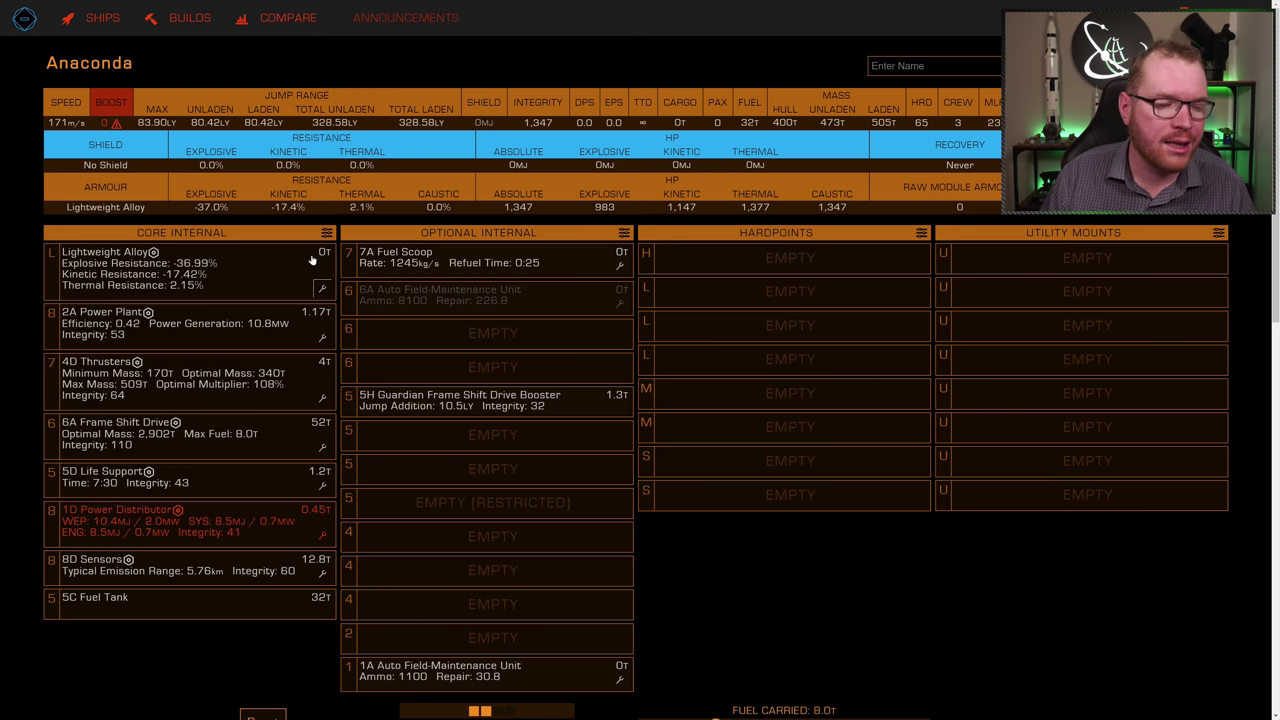
Replace the power plant with an 8A Power Plant and the thrusters with 7D Thrusters.
{"action": "scroll", "coordinate": [150, 275], "scroll_direction": "down", "scroll_amount": 2}
{"action": "left_click", "coordinate": [142, 276]}
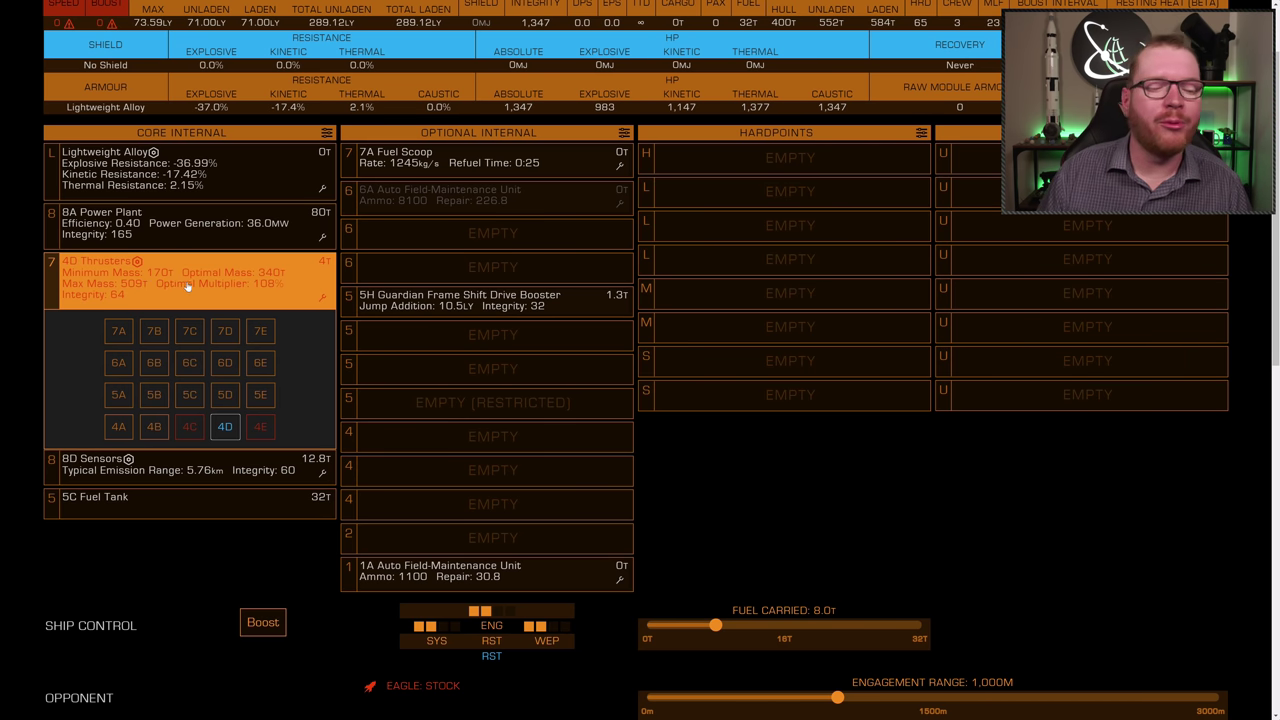
{"action": "mouse_move", "coordinate": [221, 334]}
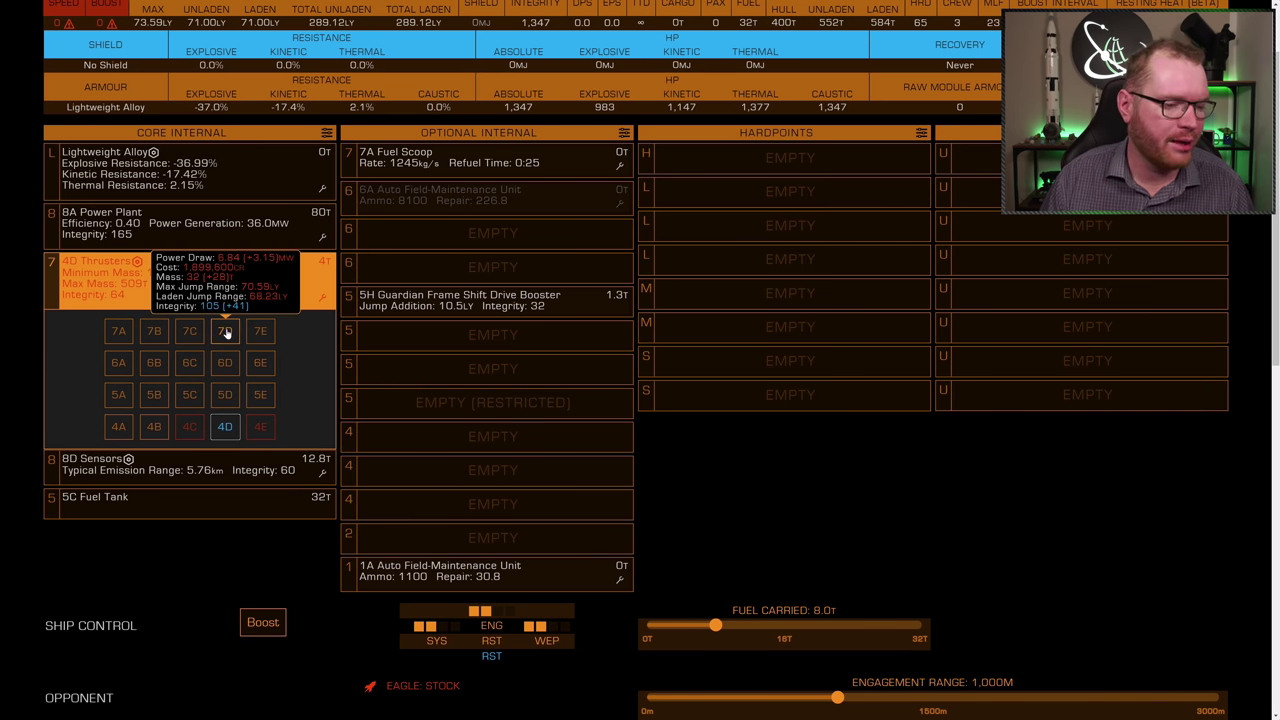
{"action": "left_click", "coordinate": [226, 332]}
Engineer the 7D Thrusters with Dirty grade 5 and the Drag Drives experimental effect.
{"action": "left_click", "coordinate": [322, 300]}
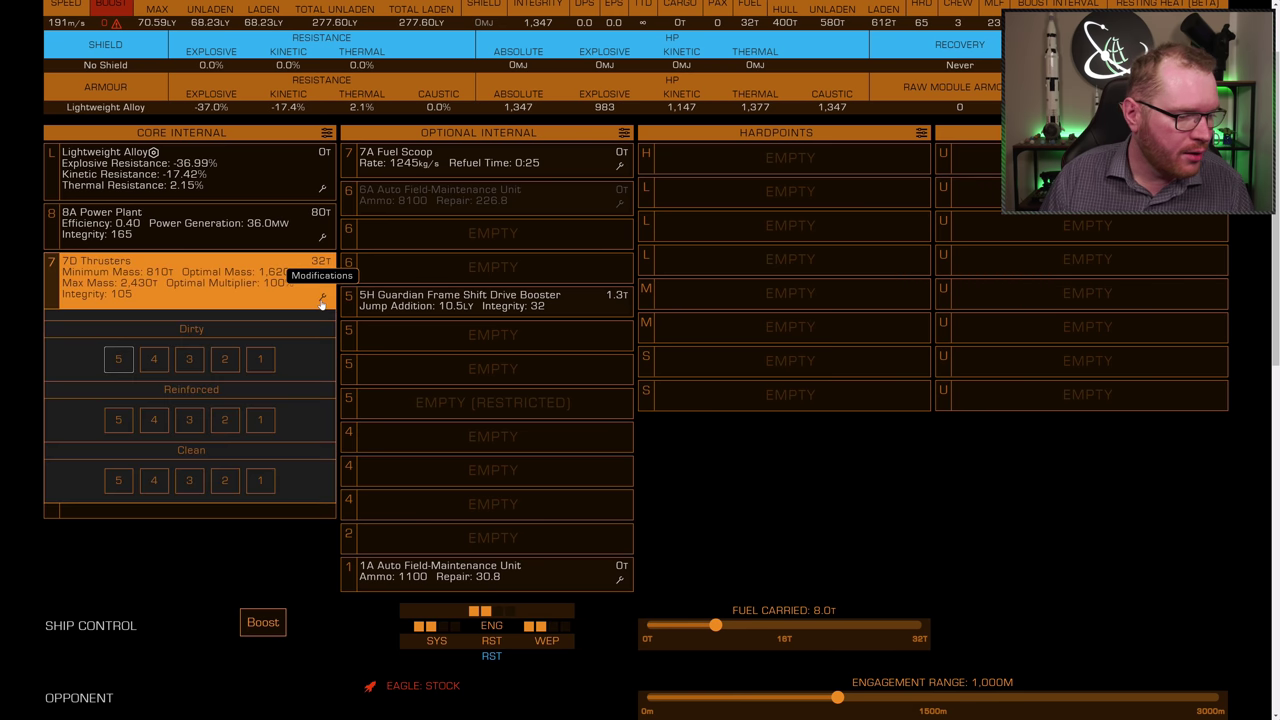
{"action": "left_click", "coordinate": [118, 358]}
{"action": "left_click", "coordinate": [209, 406]}
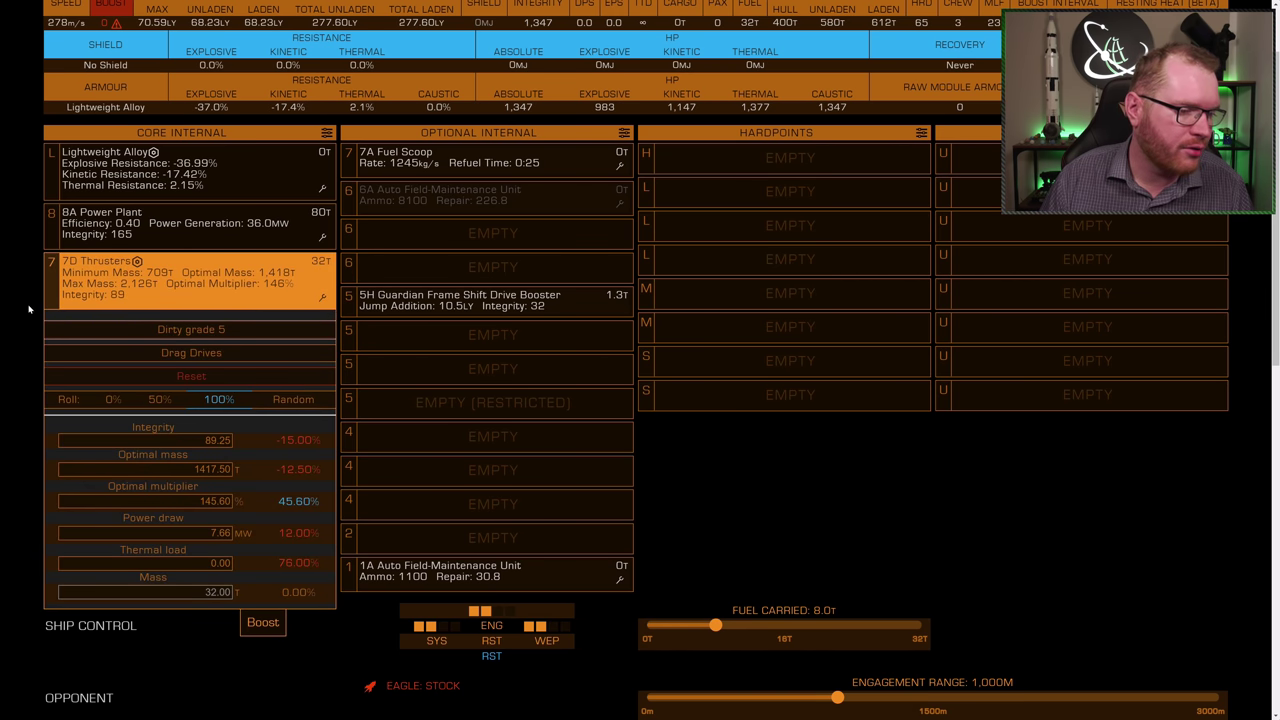
{"action": "left_click", "coordinate": [29, 310]}
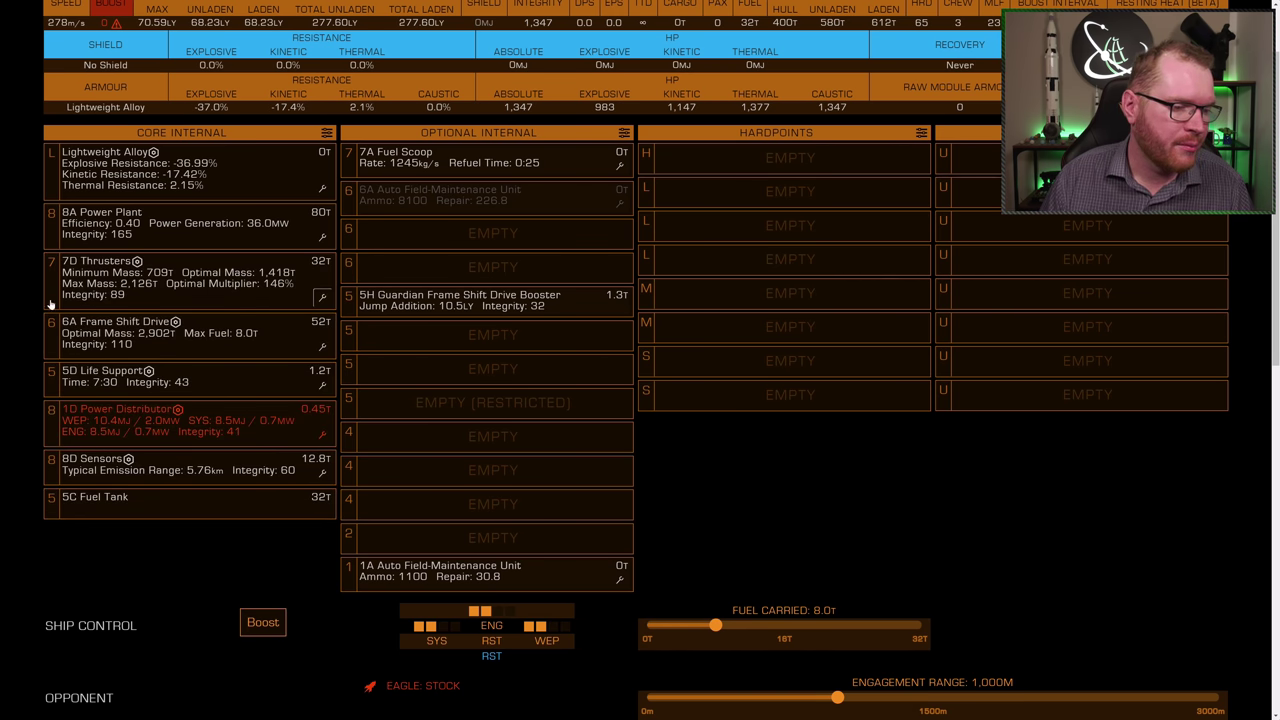
Change the 7D Thrusters' experimental effect to Stripped Down.
{"action": "left_click", "coordinate": [183, 280]}
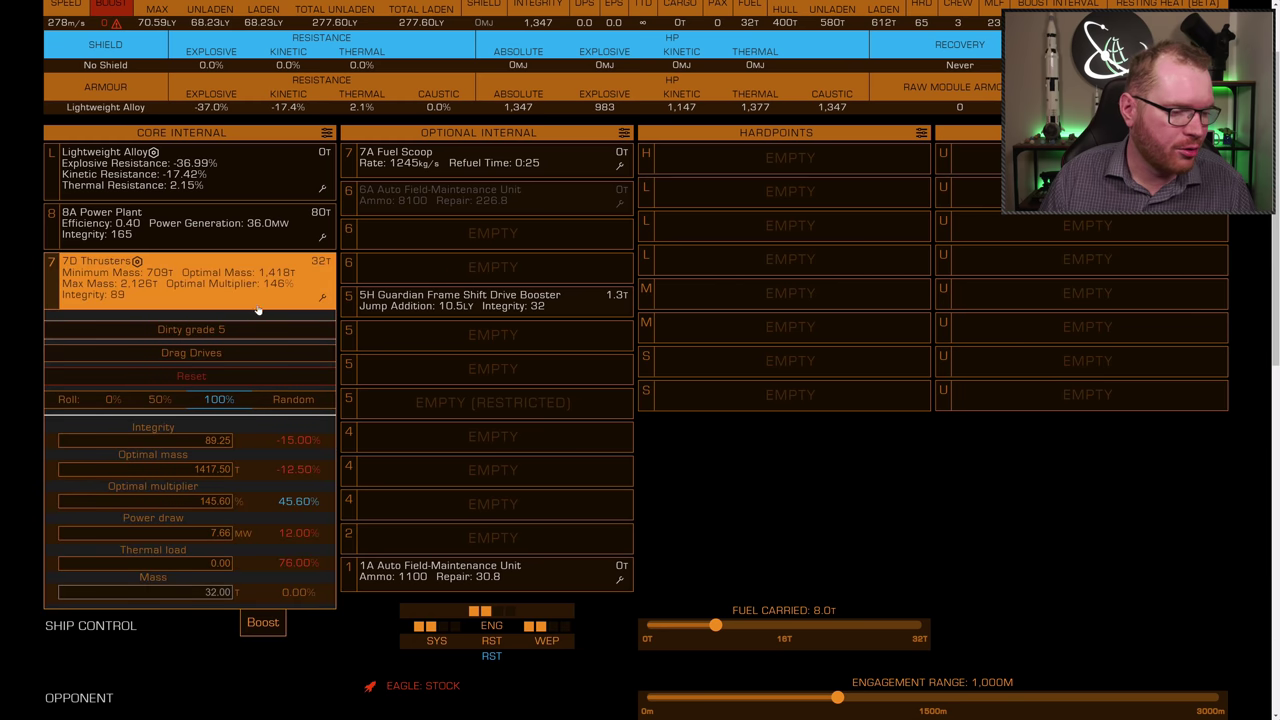
{"action": "left_click", "coordinate": [198, 350]}
{"action": "left_click", "coordinate": [193, 448]}
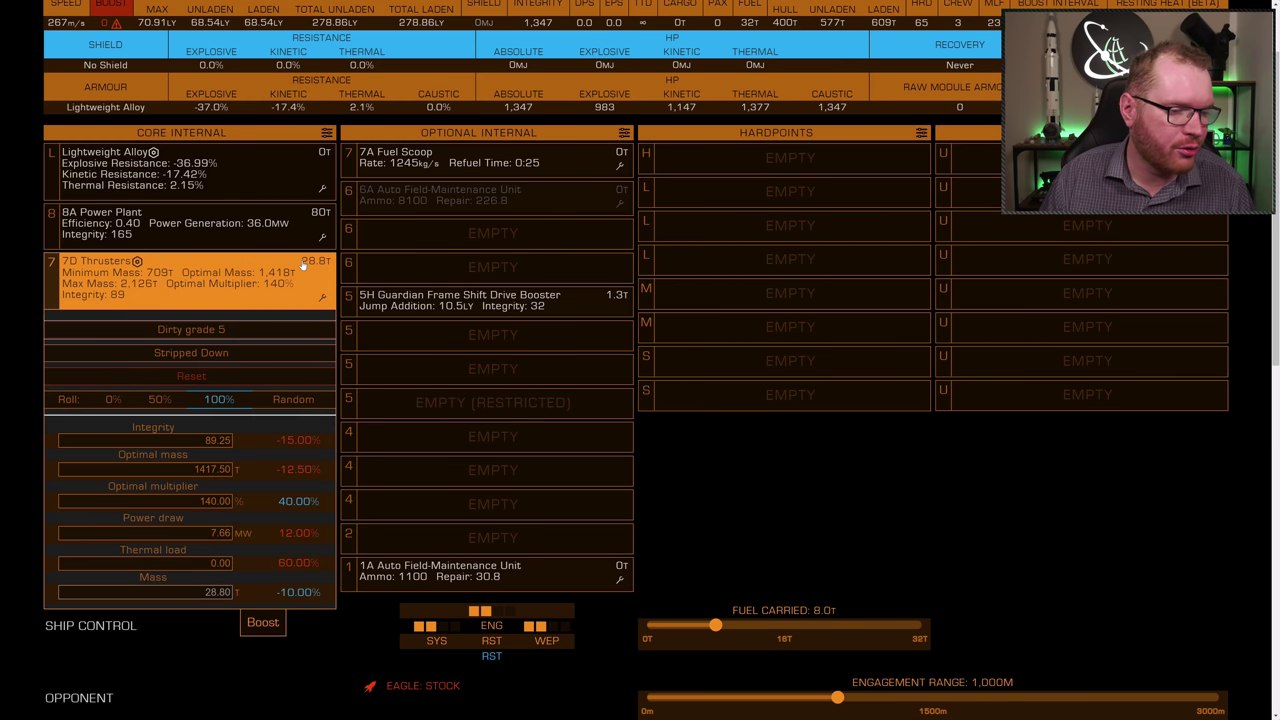
{"action": "left_click", "coordinate": [20, 281]}
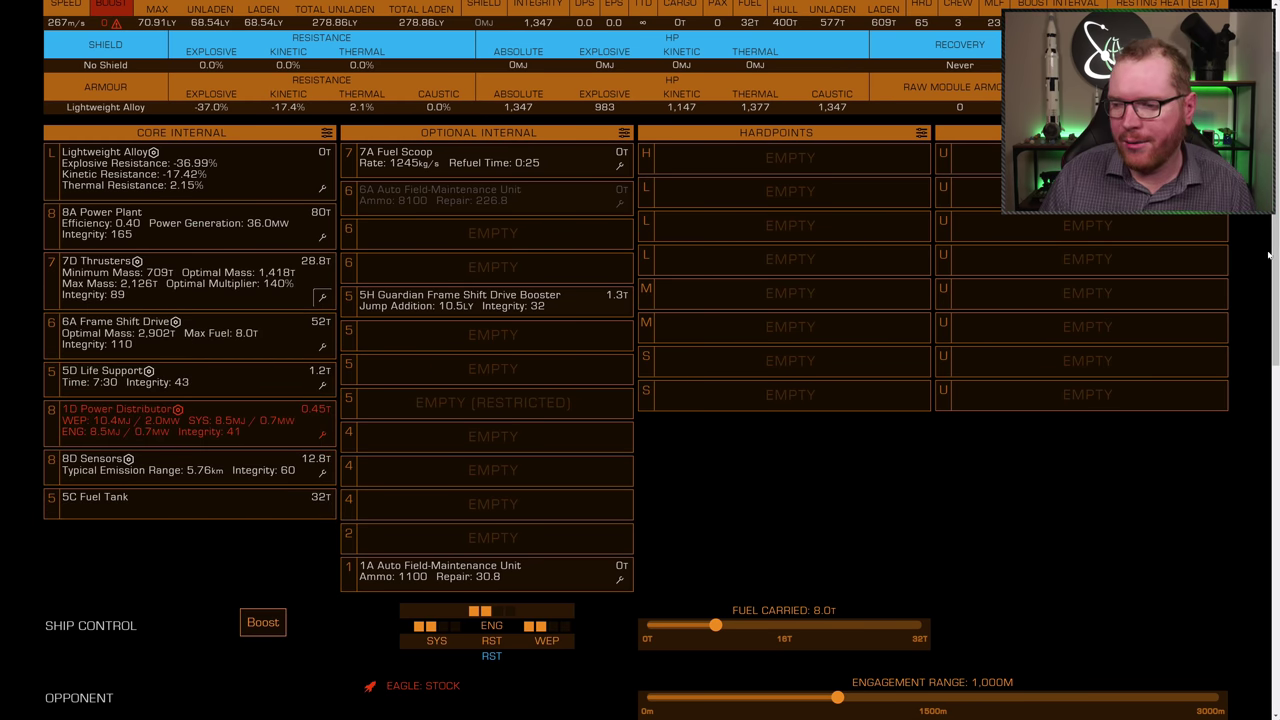
Check the engineering modifications on the 6A Frame Shift Drive.
{"action": "left_click", "coordinate": [322, 302]}
{"action": "scroll", "coordinate": [324, 302], "scroll_direction": "down", "scroll_amount": 1}
{"action": "left_click", "coordinate": [323, 300]}
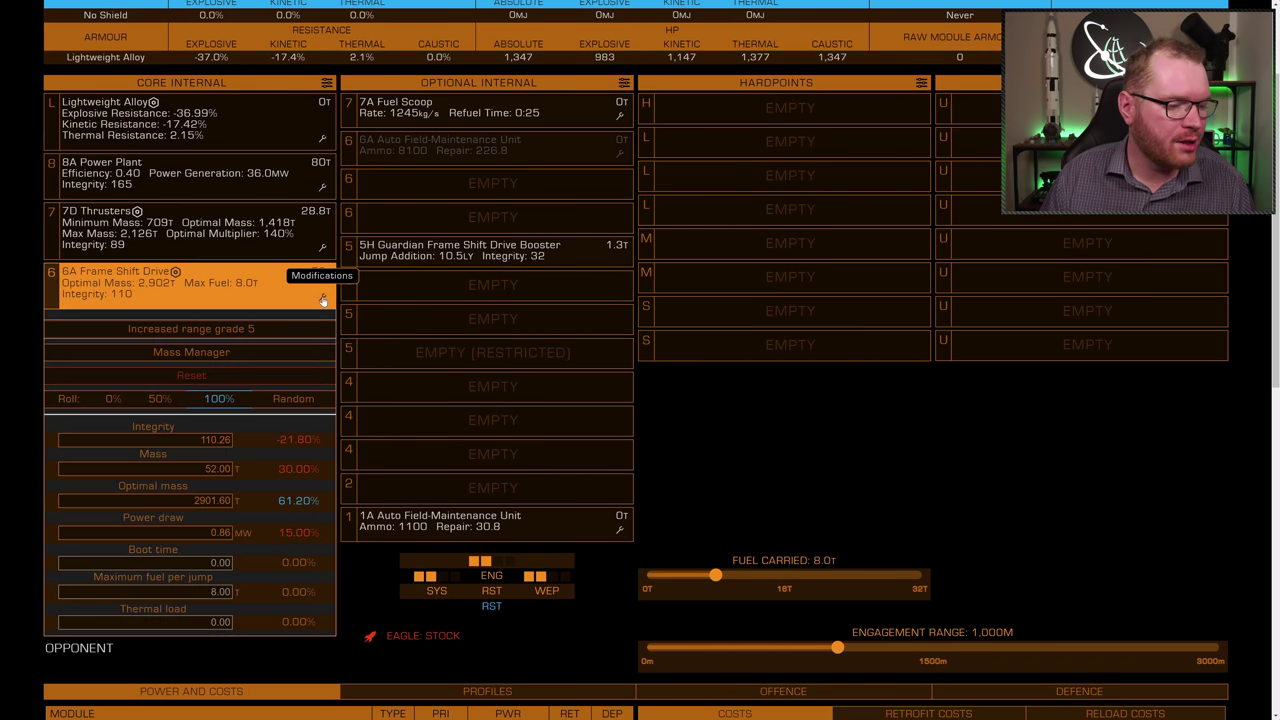
{"action": "left_click", "coordinate": [323, 300]}
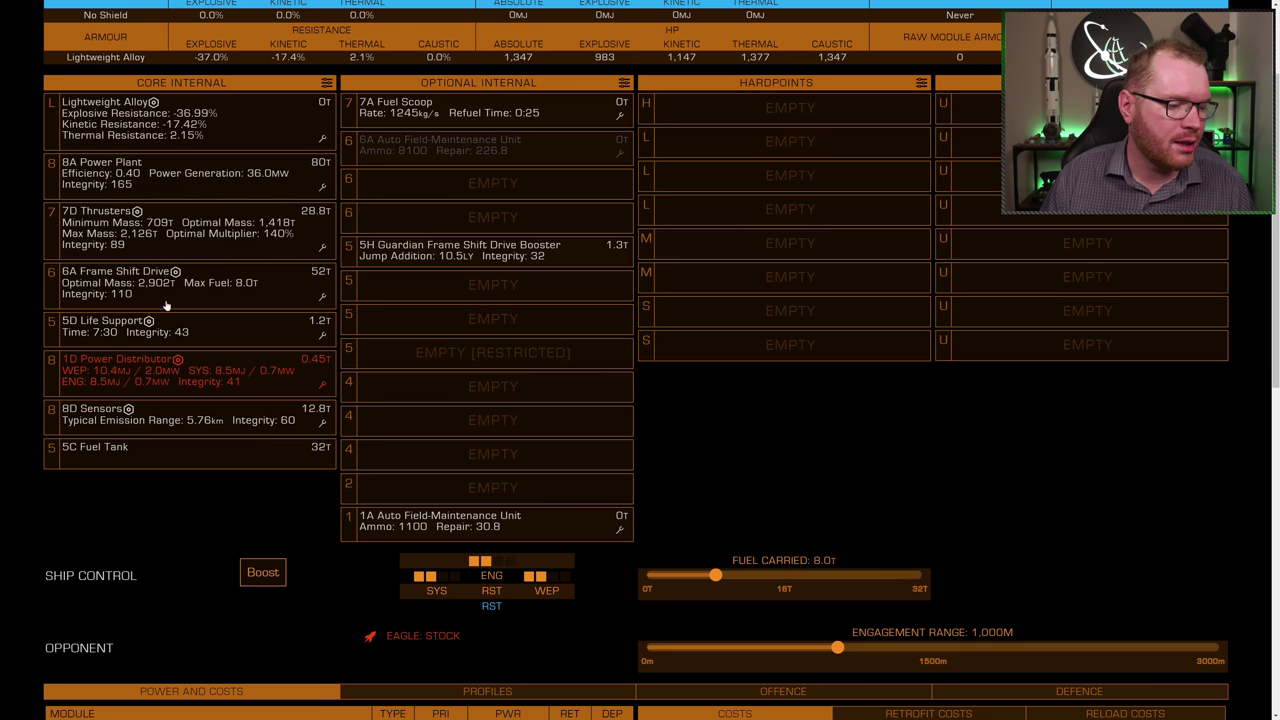
{"action": "mouse_move", "coordinate": [123, 418]}
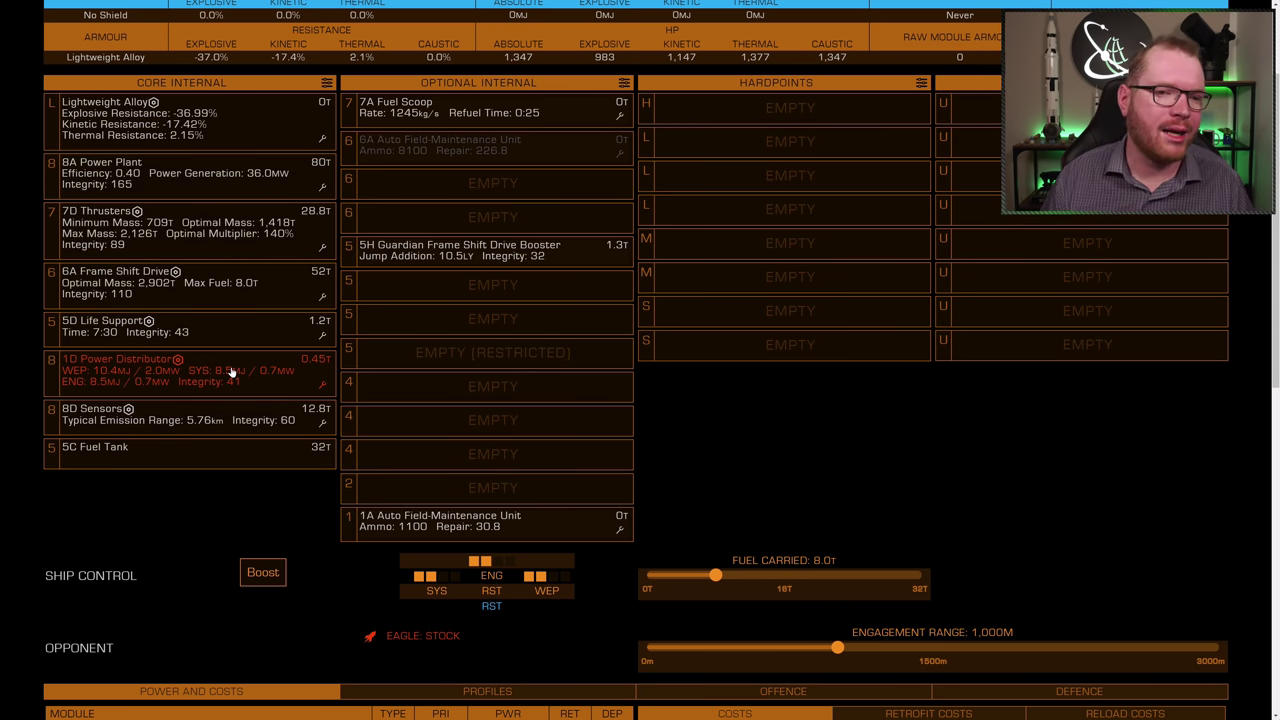
Fit a 6D Power Distributor and engineer it with Engine Focused grade 5 and the Stripped Down experimental effect.
{"action": "scroll", "coordinate": [215, 372], "scroll_direction": "up", "scroll_amount": 1}
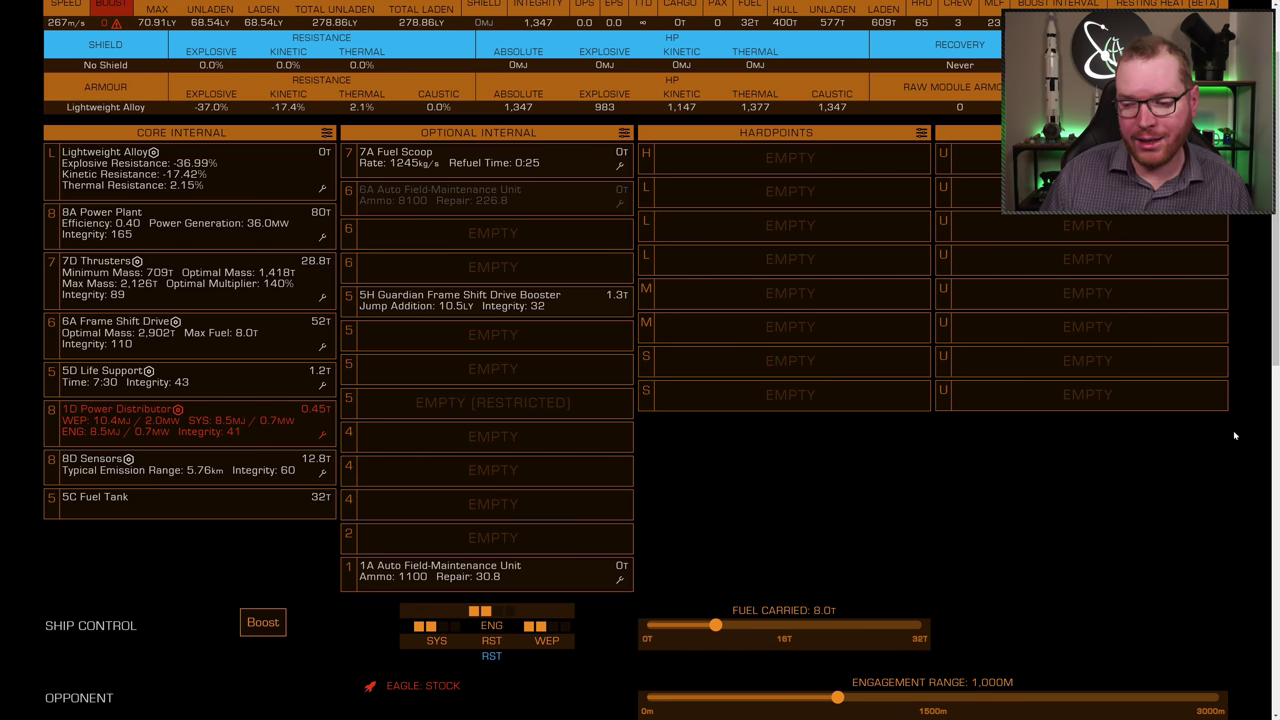
{"action": "left_click", "coordinate": [265, 431]}
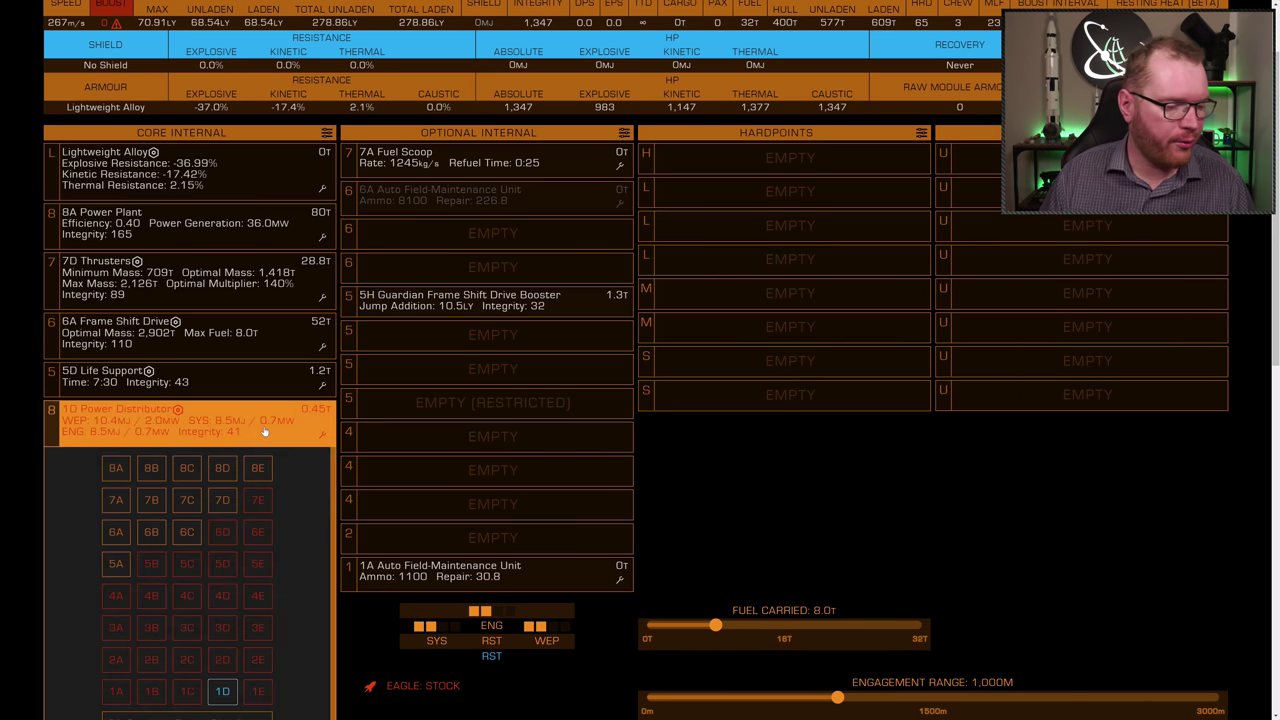
{"action": "left_click", "coordinate": [222, 536]}
{"action": "left_click", "coordinate": [320, 438]}
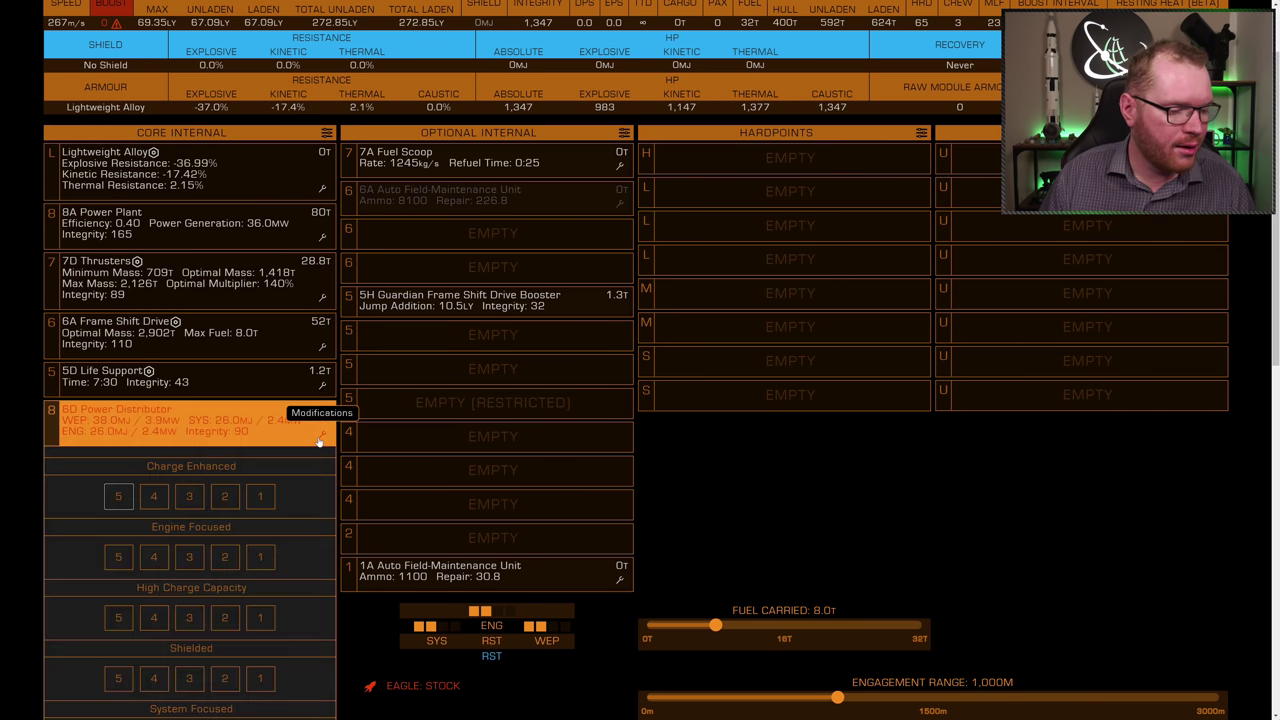
{"action": "left_click", "coordinate": [118, 557]}
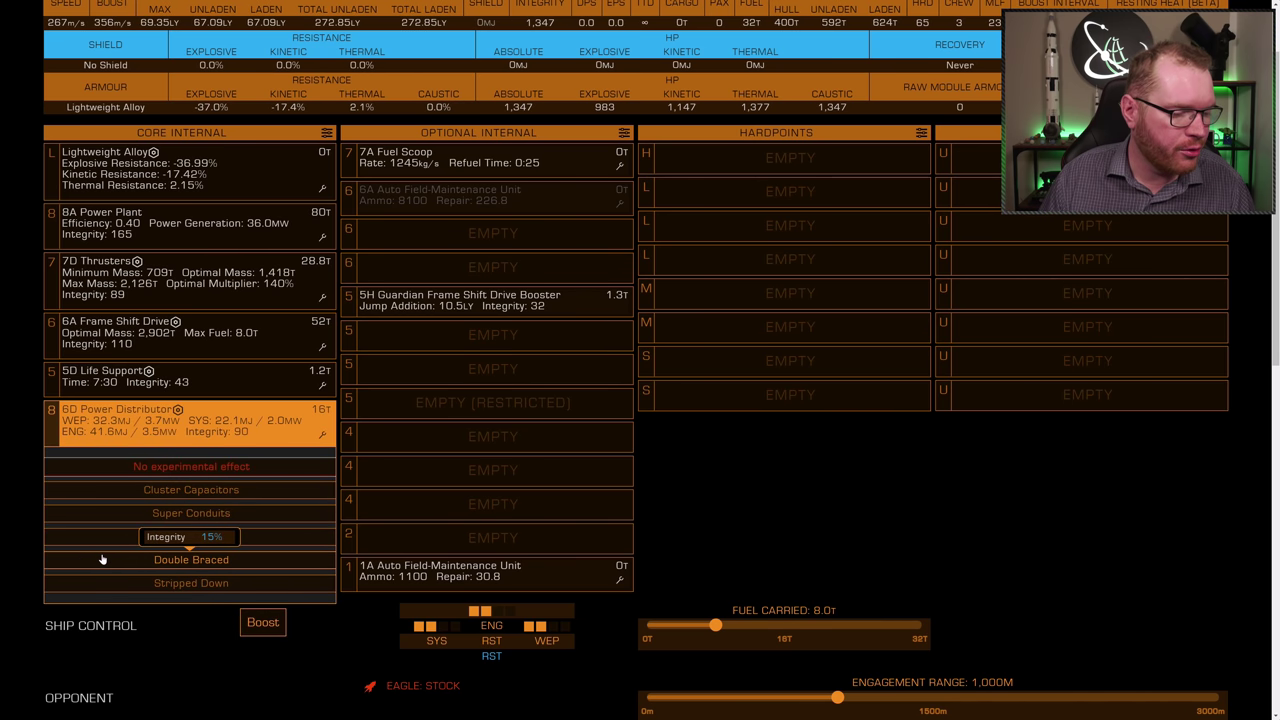
{"action": "left_click", "coordinate": [154, 582]}
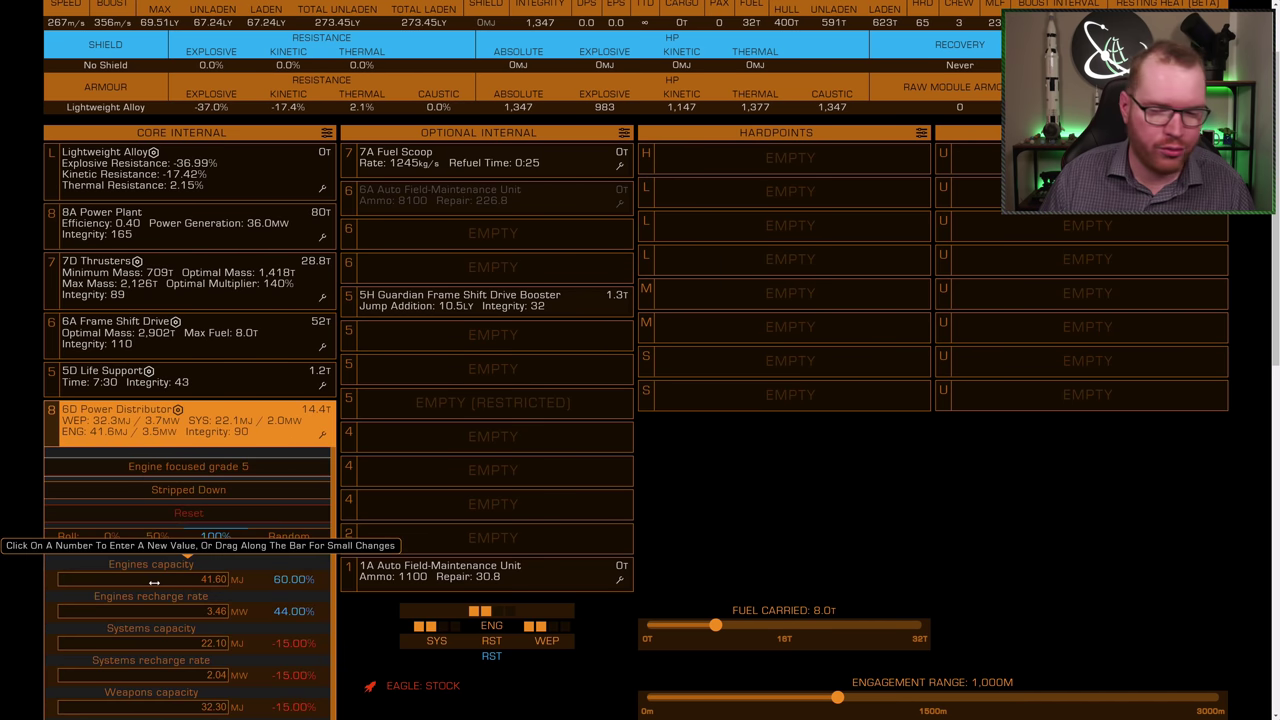
{"action": "left_click", "coordinate": [690, 530]}
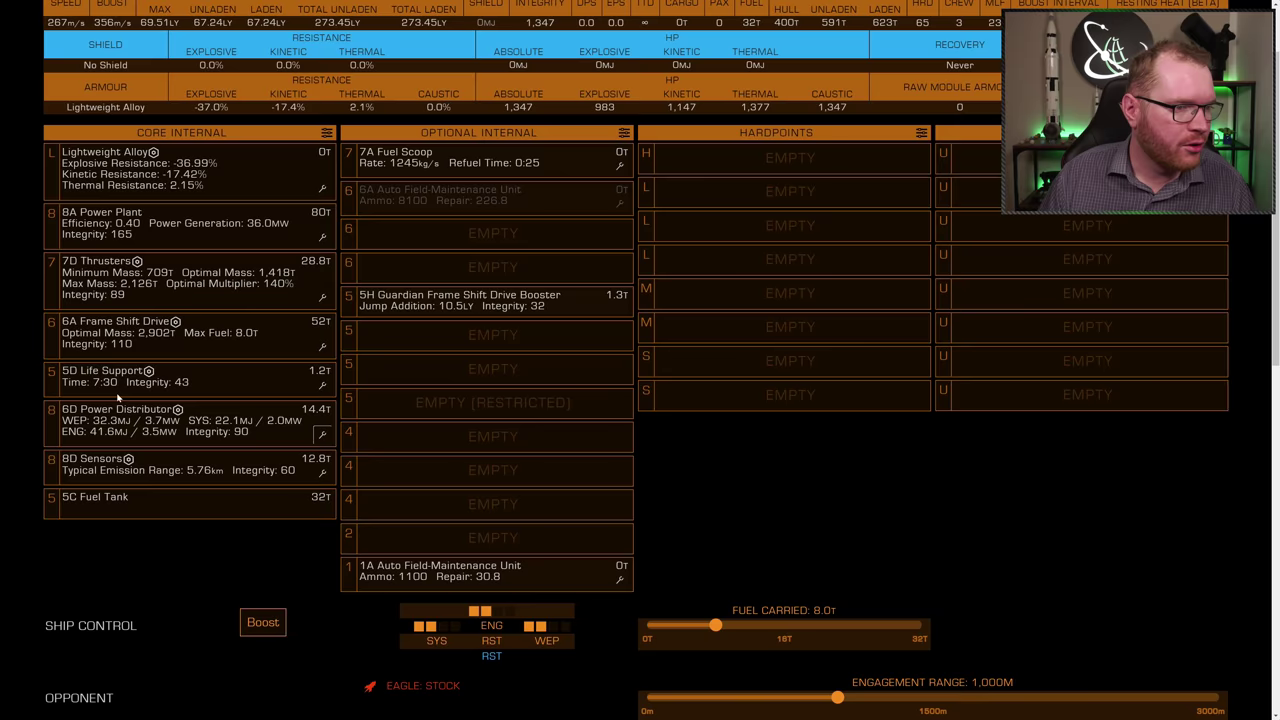
{"action": "scroll", "coordinate": [117, 397], "scroll_direction": "up", "scroll_amount": 1}
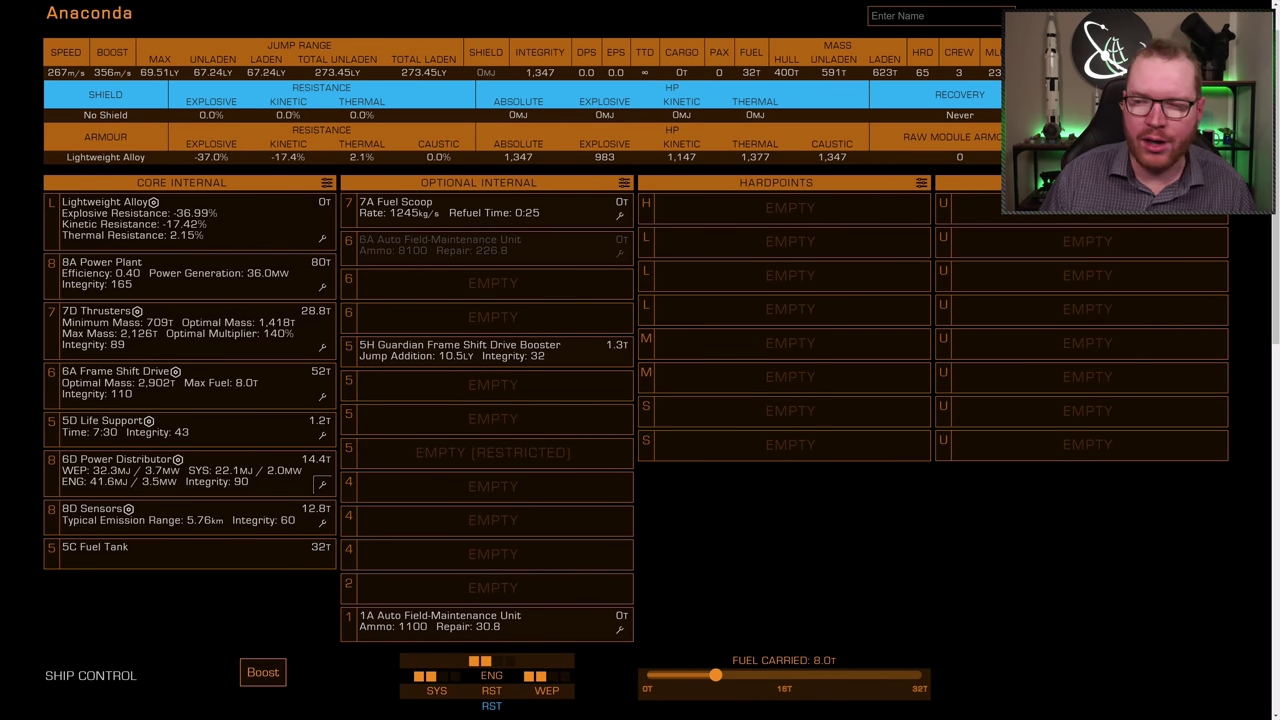
{"action": "scroll", "coordinate": [147, 179], "scroll_direction": "down", "scroll_amount": 1}
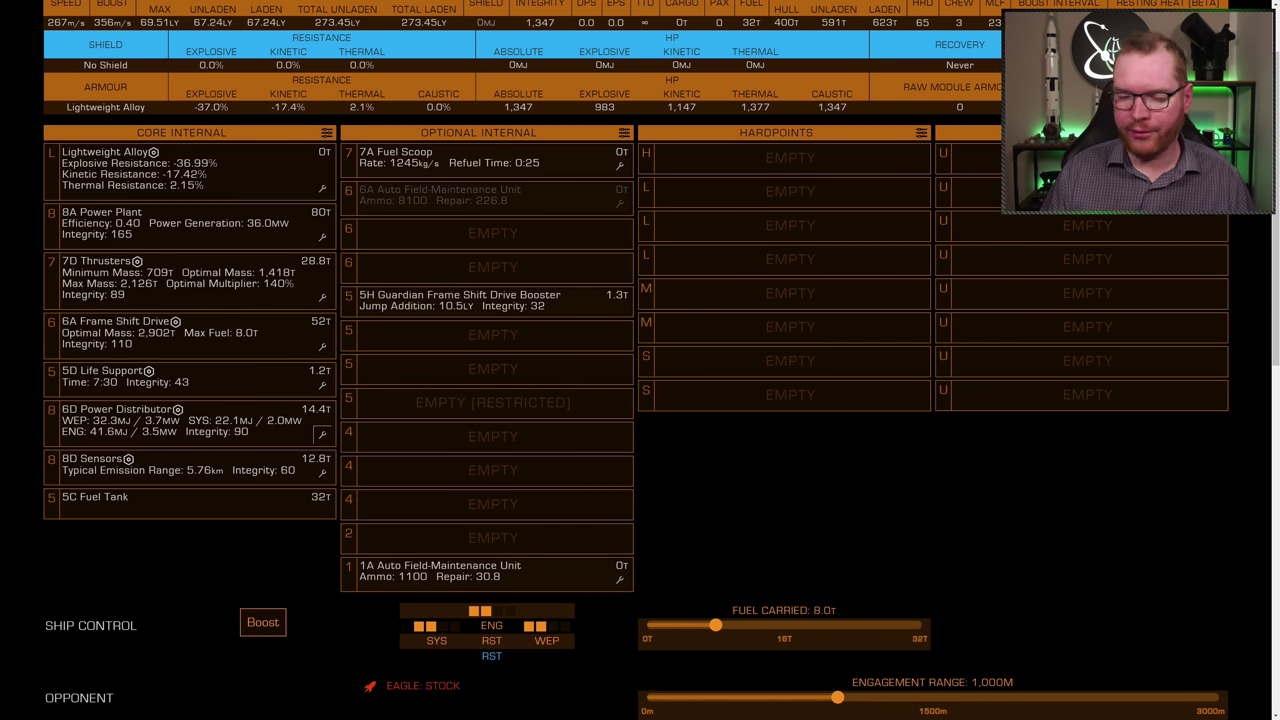
Fit a 5D Shield Generator in the size 5 optional slot below the Guardian Frame Shift Drive Booster and review the alternative shield generators.
{"action": "left_click", "coordinate": [443, 337]}
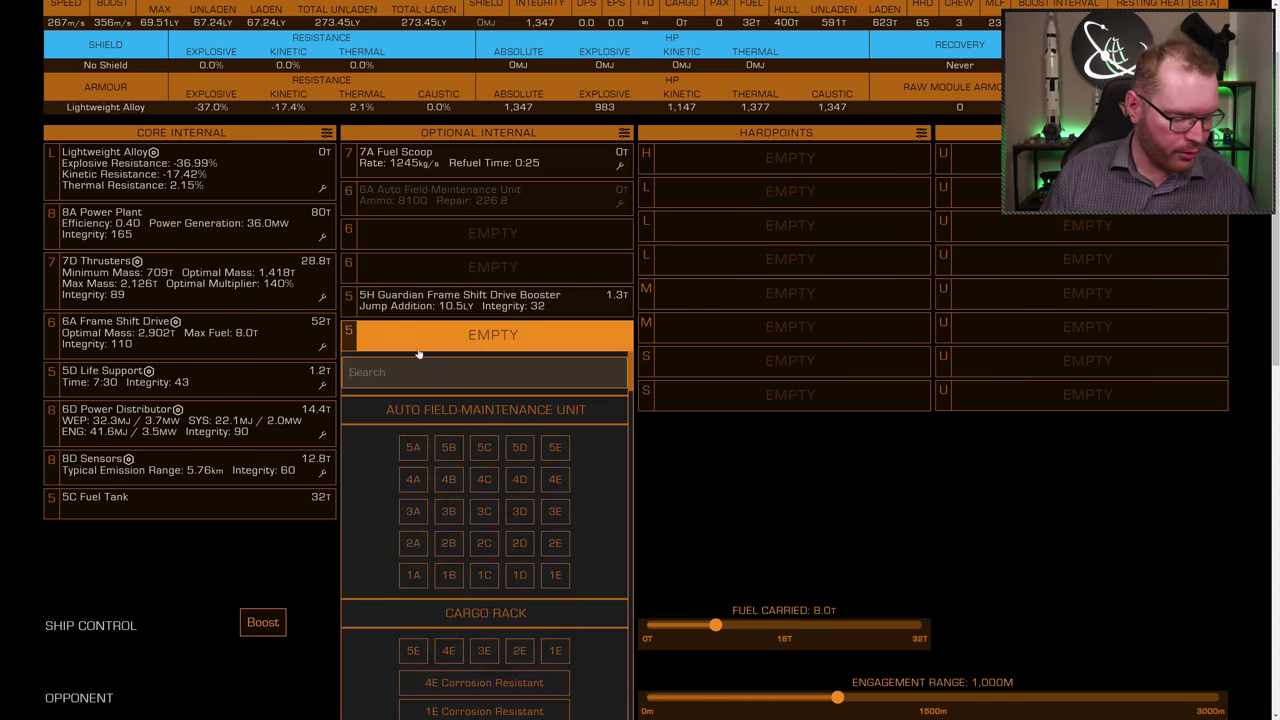
{"action": "type", "text": "shield"}
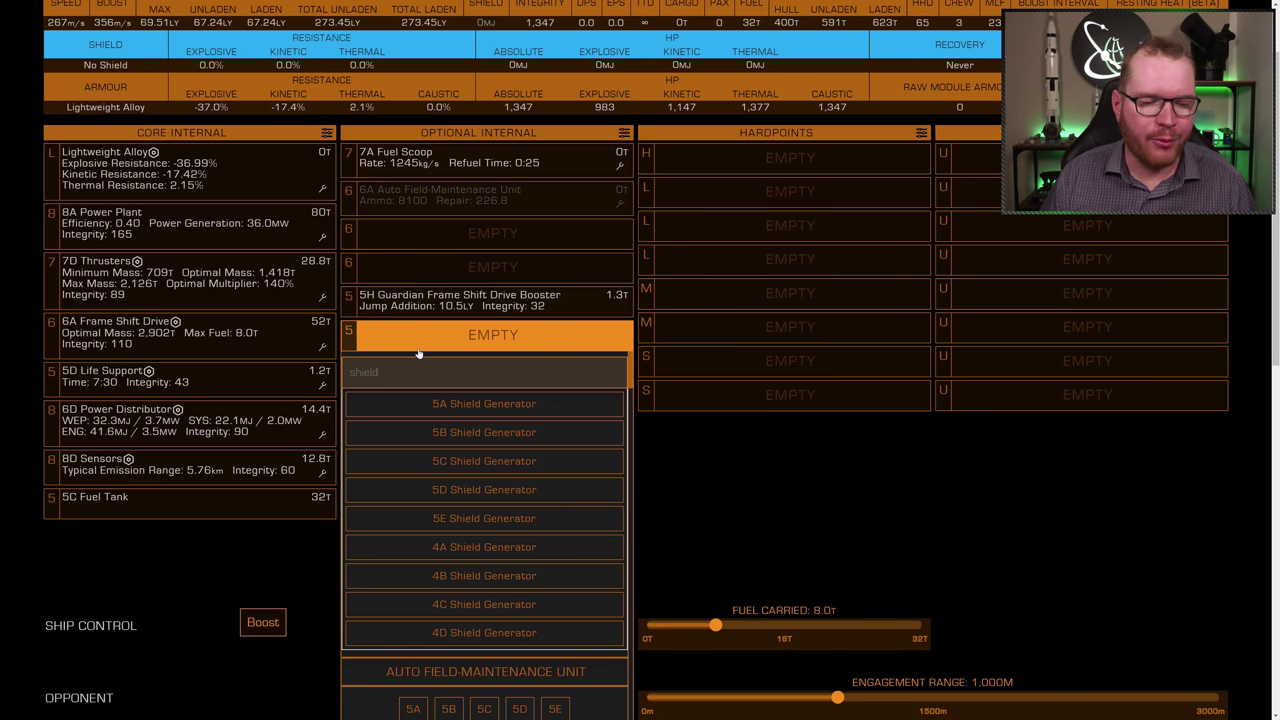
{"action": "left_click", "coordinate": [448, 490]}
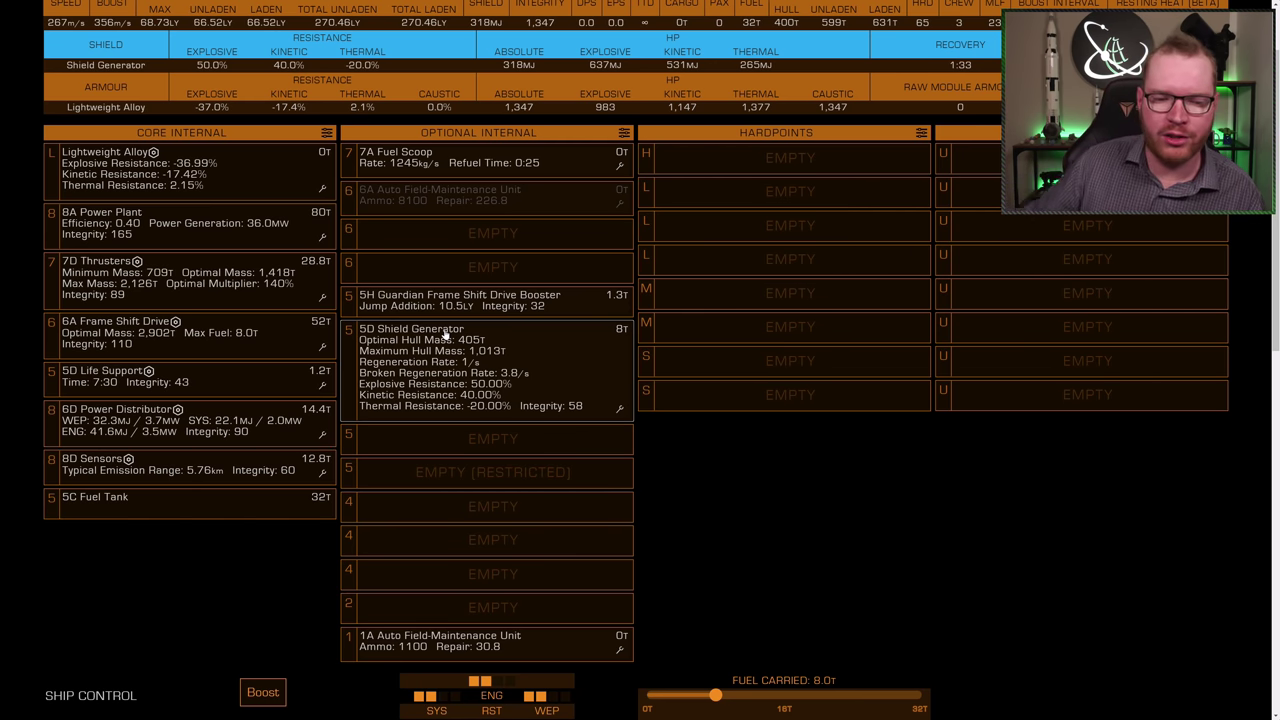
{"action": "left_click", "coordinate": [425, 350]}
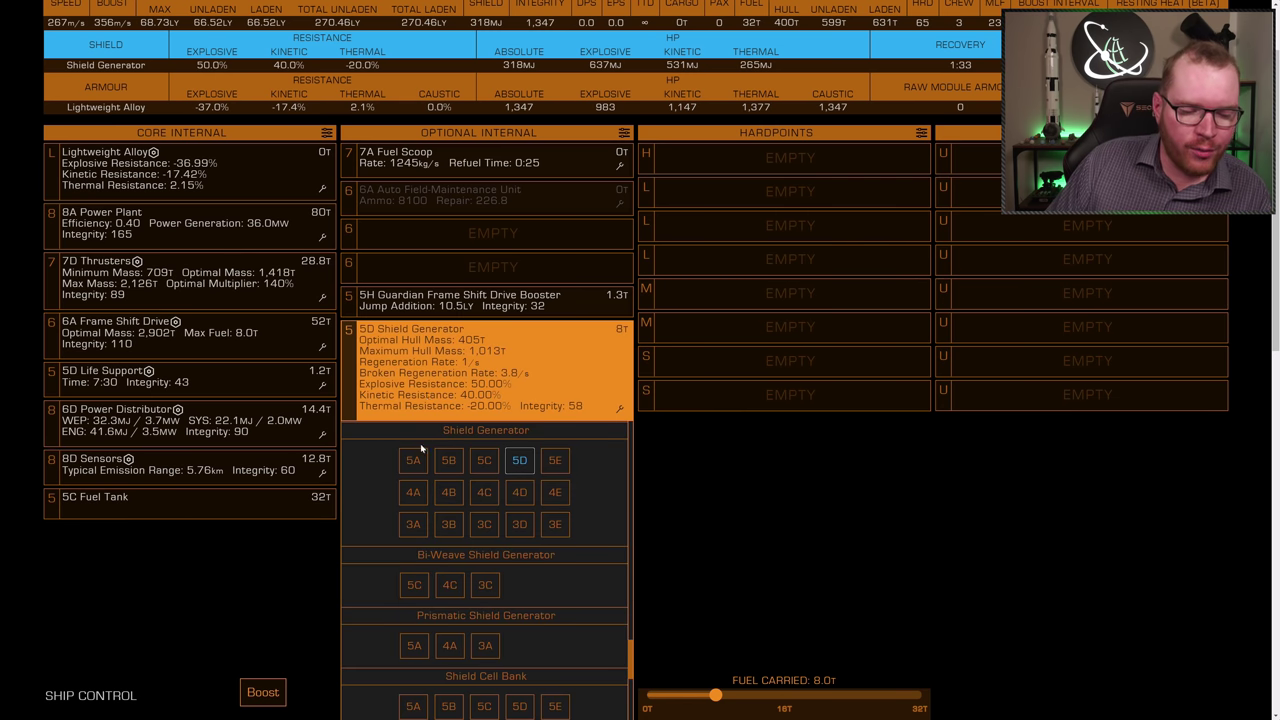
{"action": "mouse_move", "coordinate": [414, 645]}
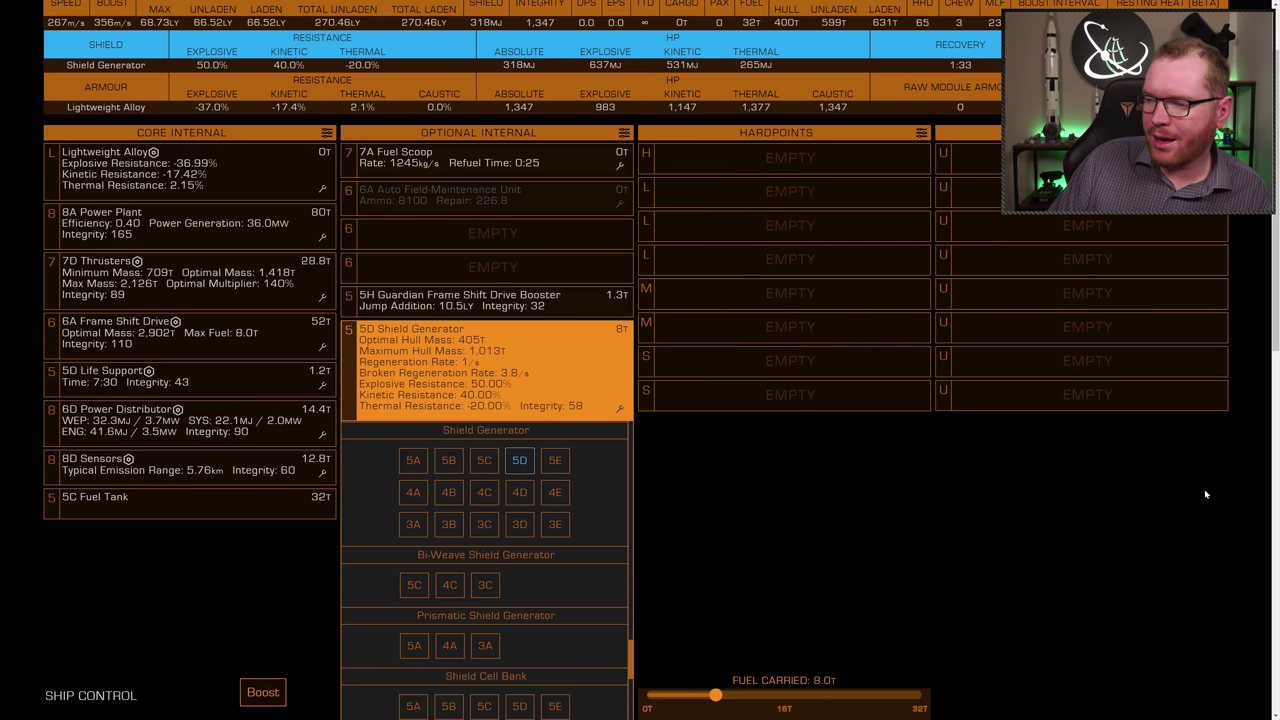
Engineer the 5D Shield Generator with Reinforced grade 5 and the Stripped Down experimental effect.
{"action": "left_click", "coordinate": [619, 408]}
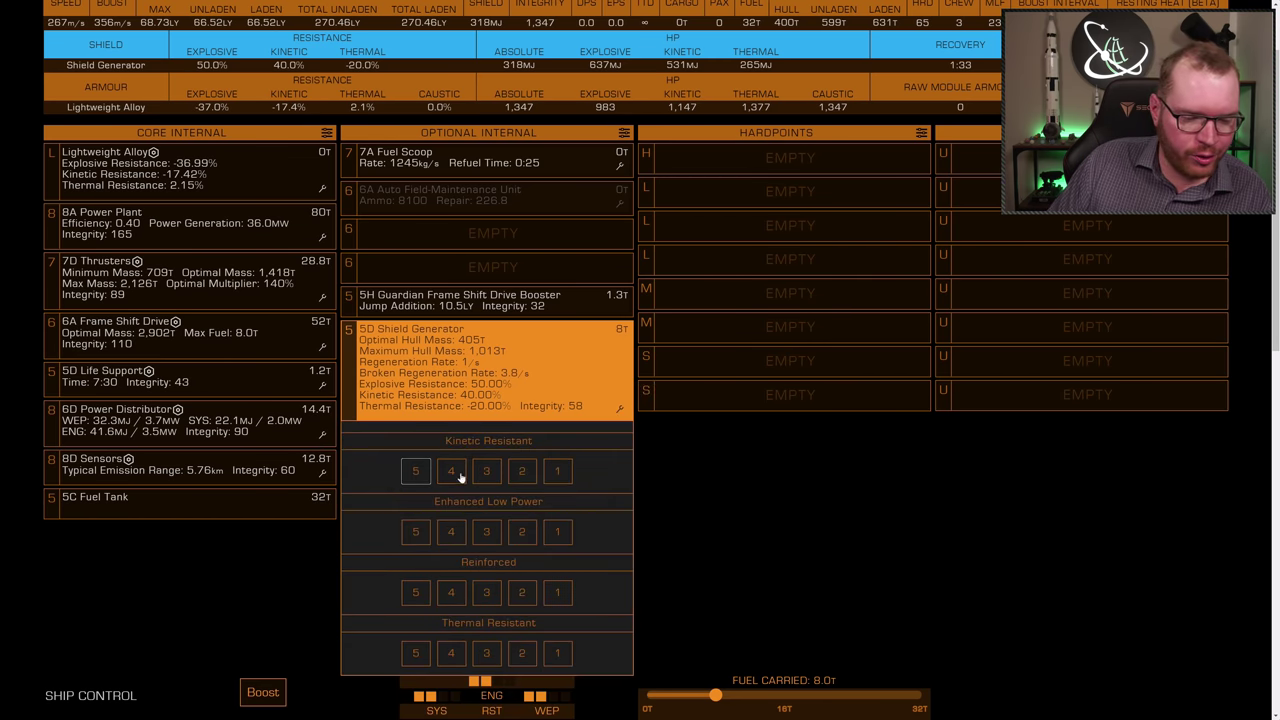
{"action": "left_click", "coordinate": [413, 592]}
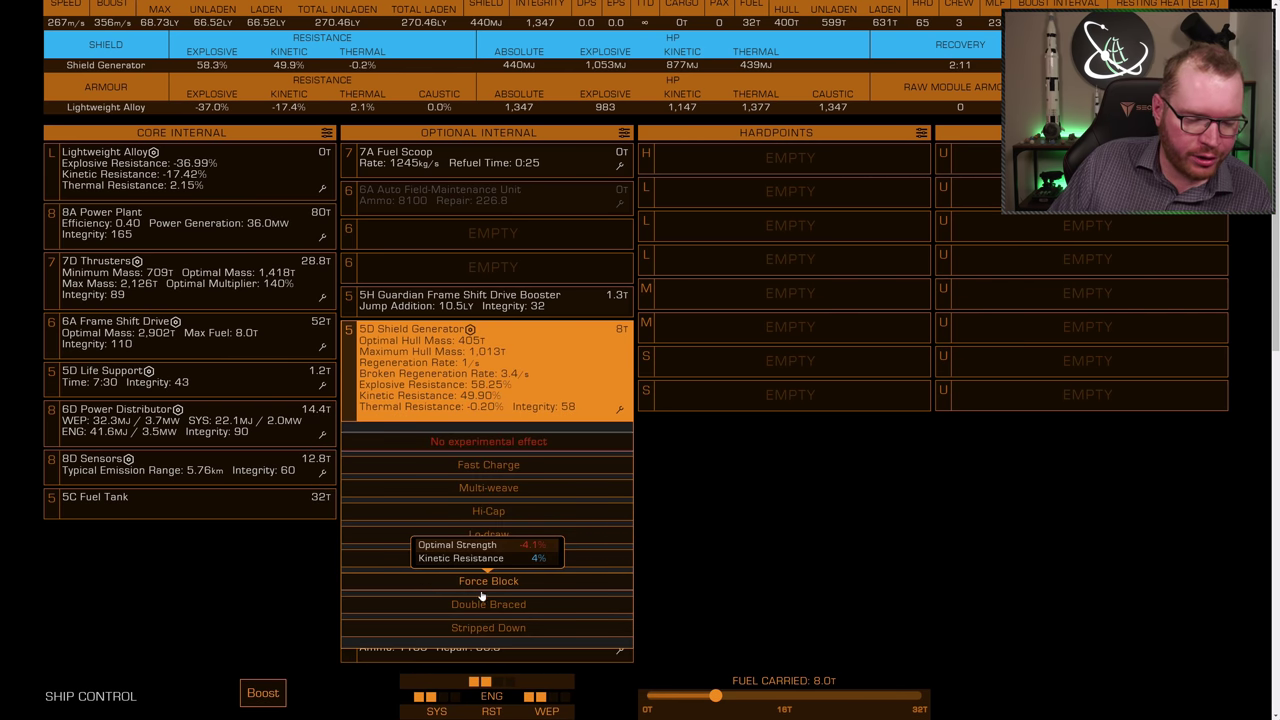
{"action": "left_click", "coordinate": [497, 628]}
{"action": "left_click", "coordinate": [780, 563]}
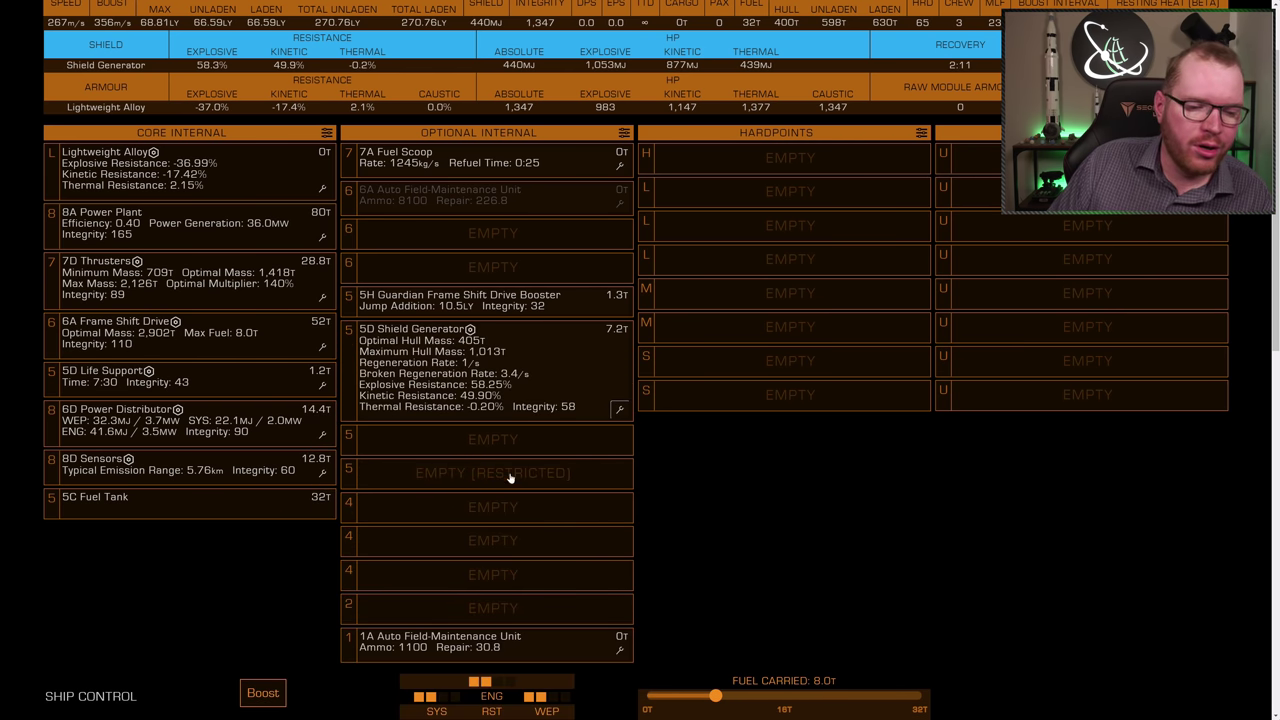
{"action": "scroll", "coordinate": [515, 288], "scroll_direction": "up", "scroll_amount": 2}
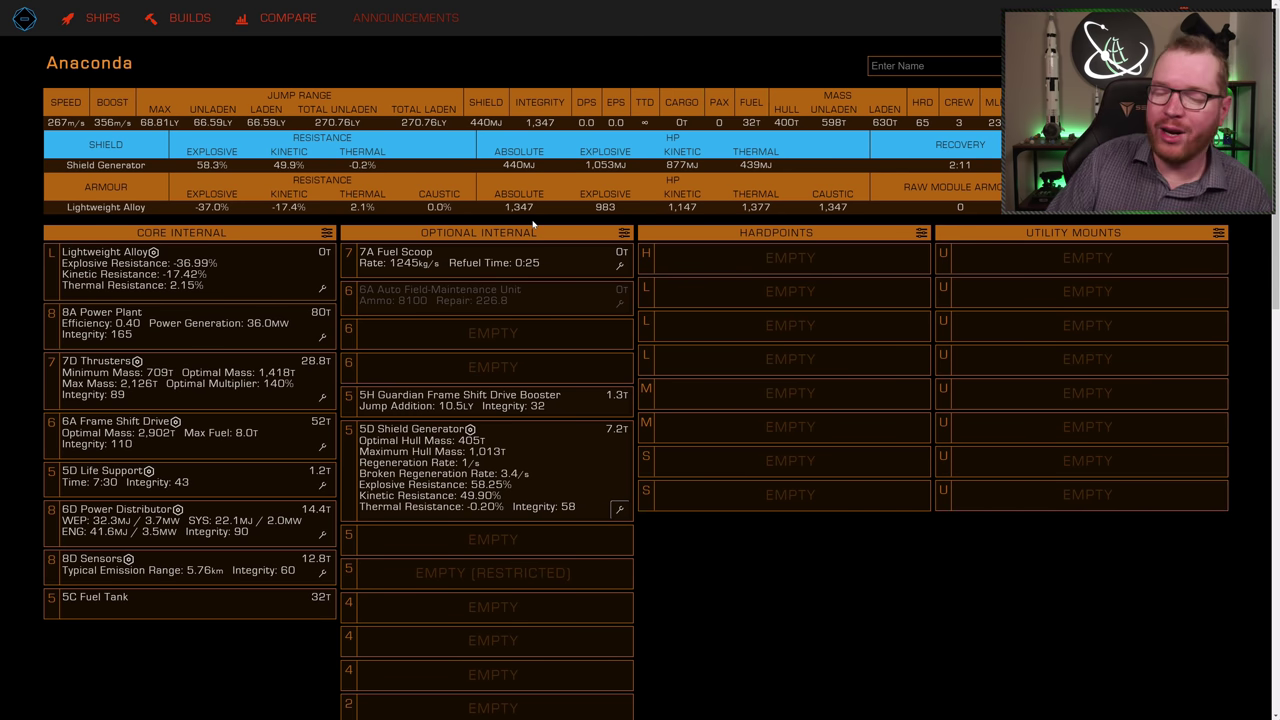
Fit a 4G Planetary Vehicle Hangar in the first size 4 optional slot.
{"action": "scroll", "coordinate": [420, 500], "scroll_direction": "down", "scroll_amount": 1}
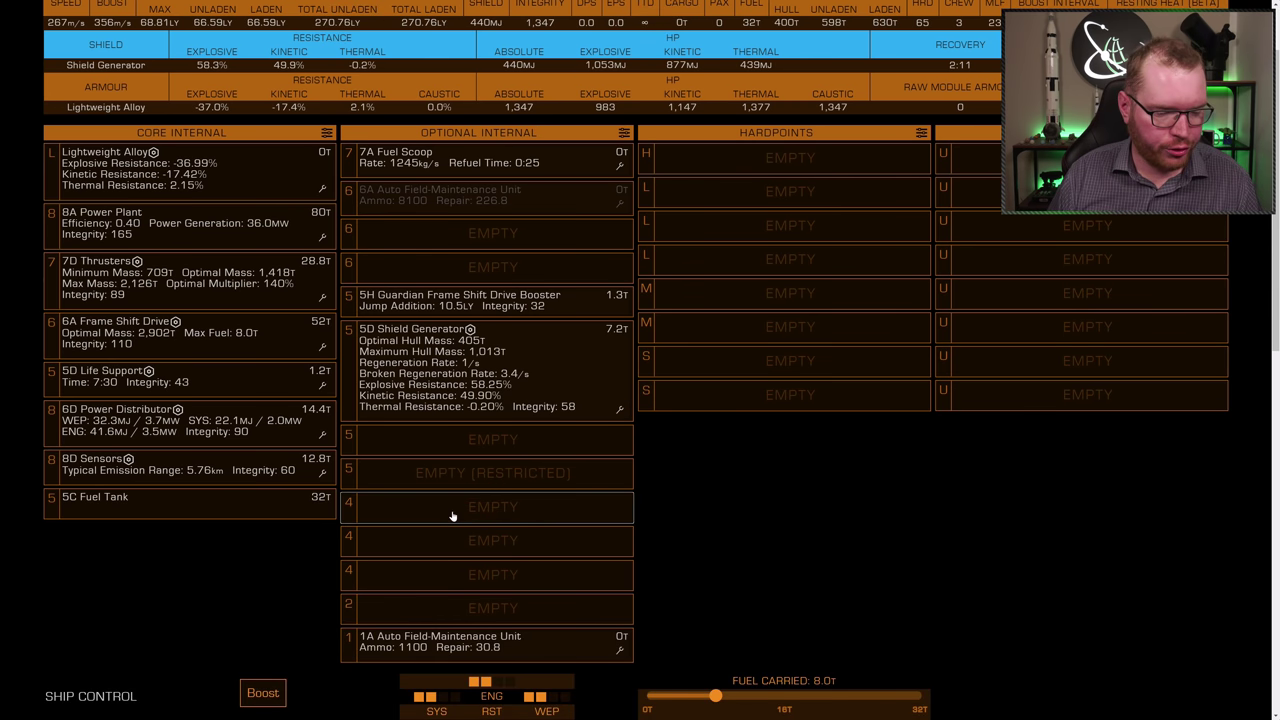
{"action": "left_click", "coordinate": [450, 510]}
{"action": "type", "text": "hanger"}
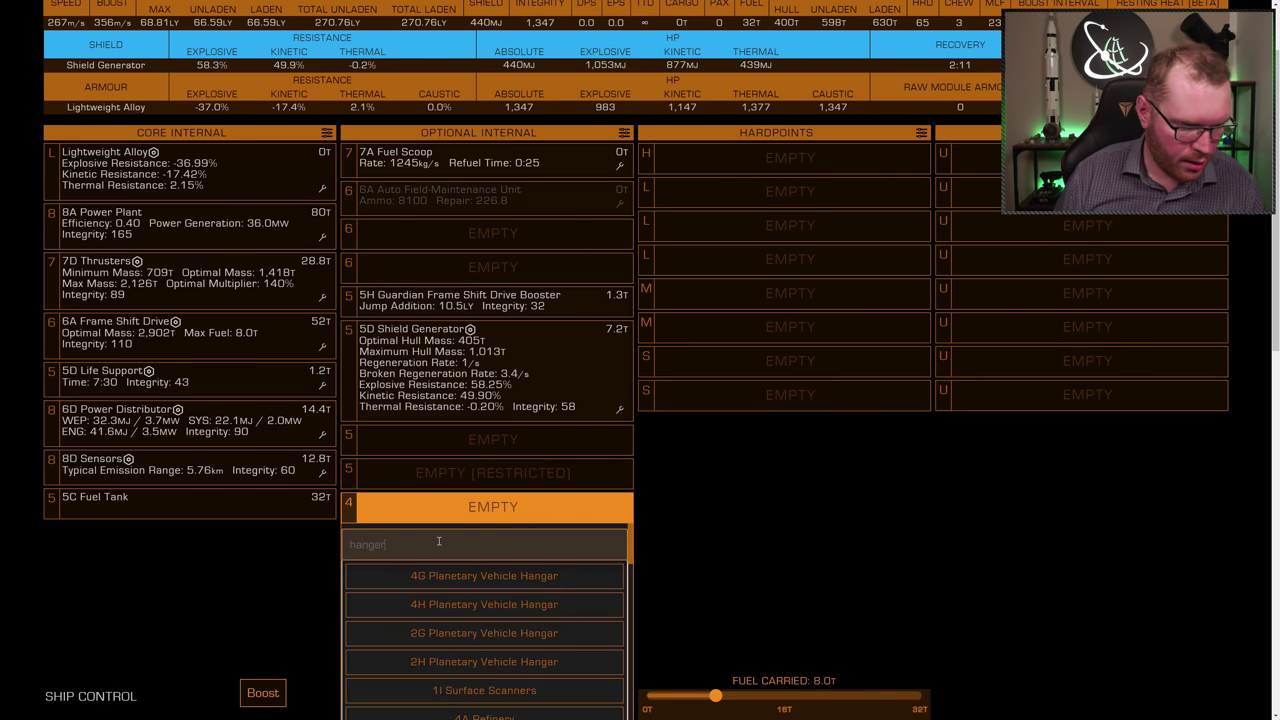
{"action": "left_click", "coordinate": [447, 576]}
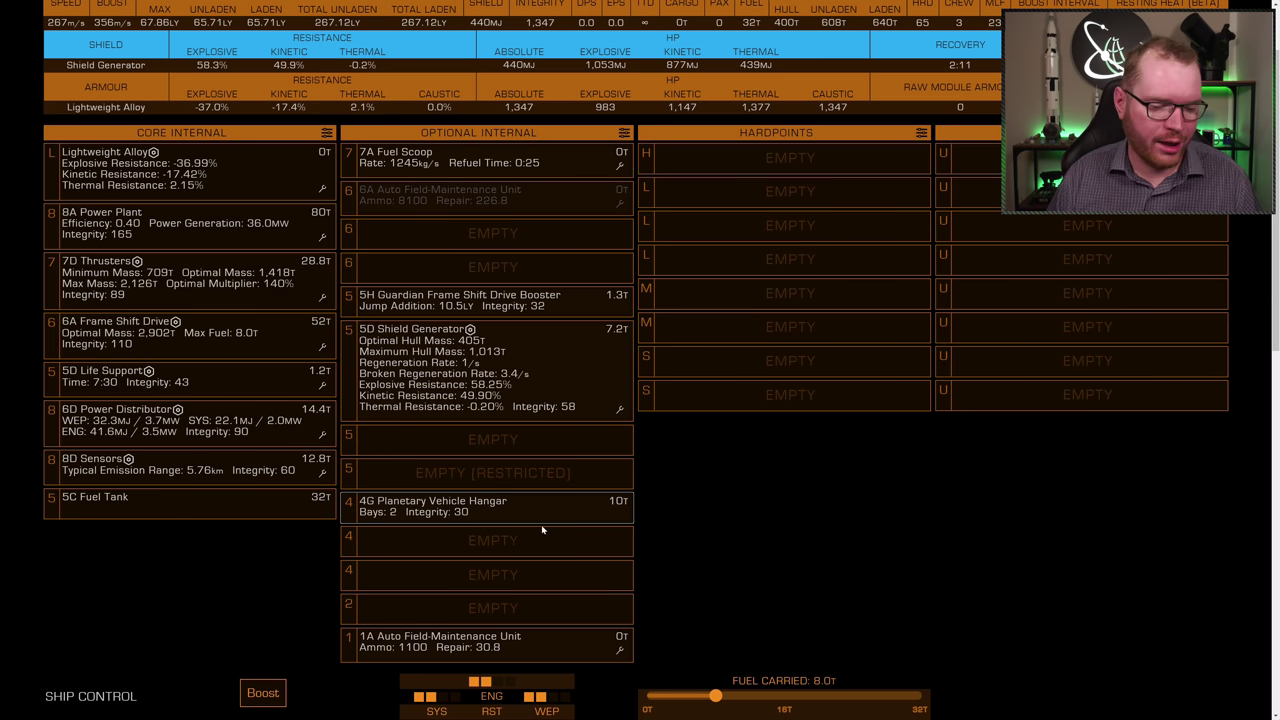
Fit a 1I Detailed Surface Scanner in the size 2 optional slot and engineer it with Expanded Probe Scanning Radius grade 5.
{"action": "scroll", "coordinate": [774, 486], "scroll_direction": "down", "scroll_amount": 1}
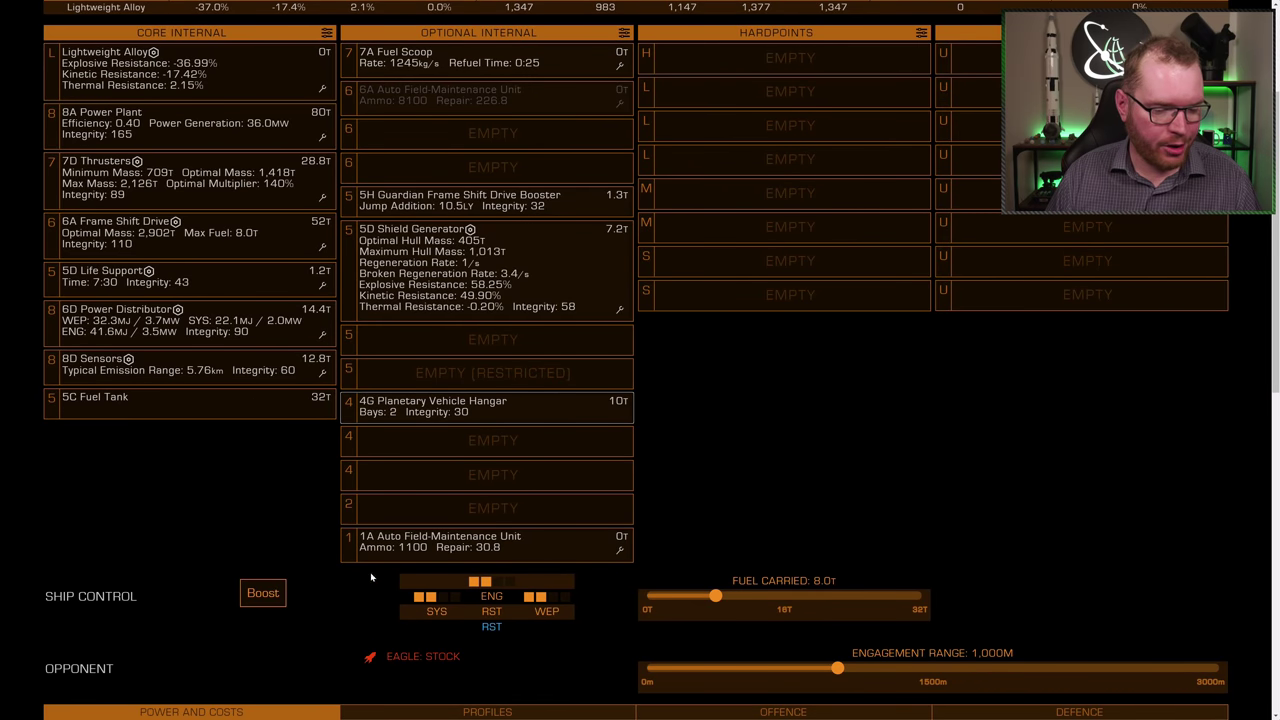
{"action": "left_click", "coordinate": [410, 512]}
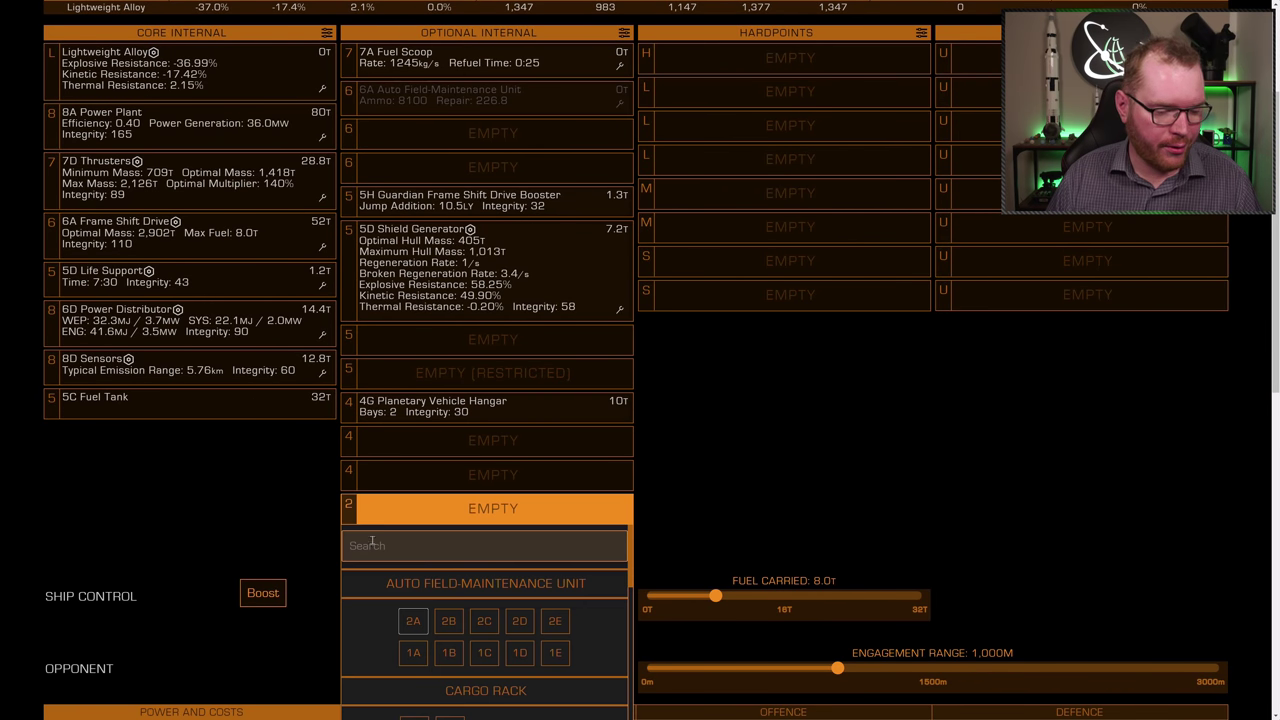
{"action": "left_click", "coordinate": [468, 552]}
{"action": "left_click", "coordinate": [620, 516]}
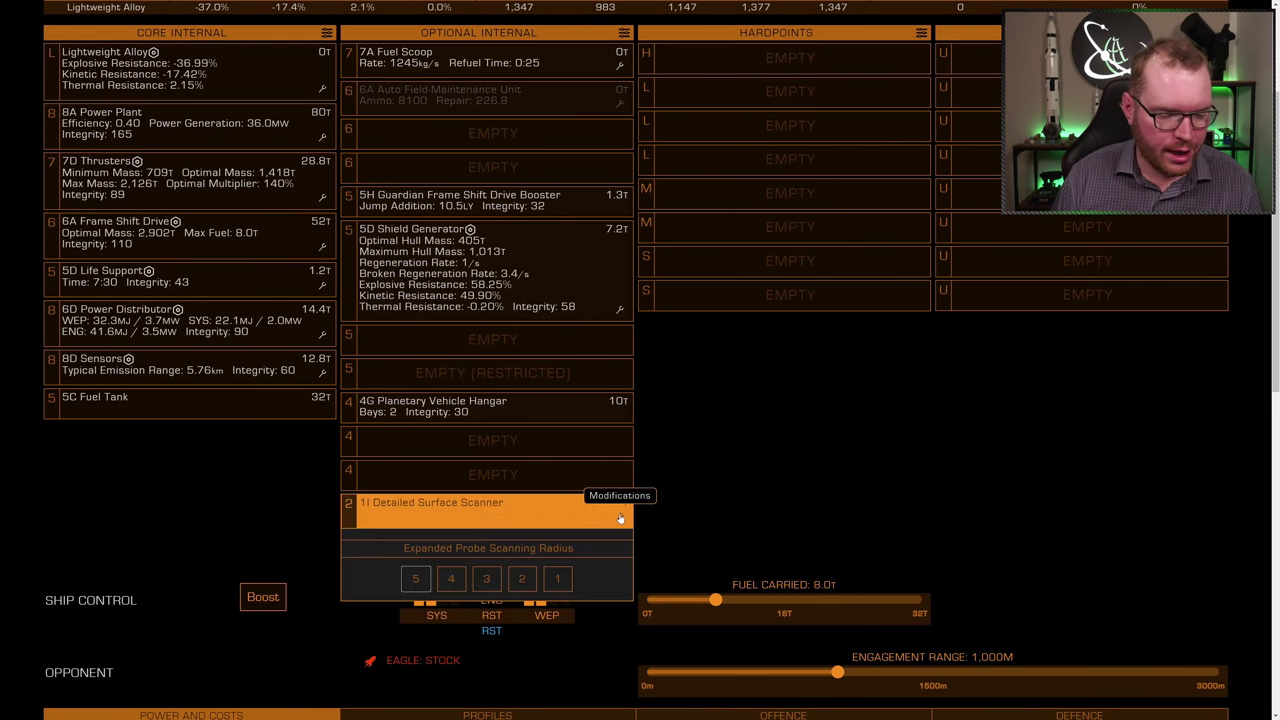
{"action": "left_click", "coordinate": [416, 578]}
{"action": "left_click", "coordinate": [280, 516]}
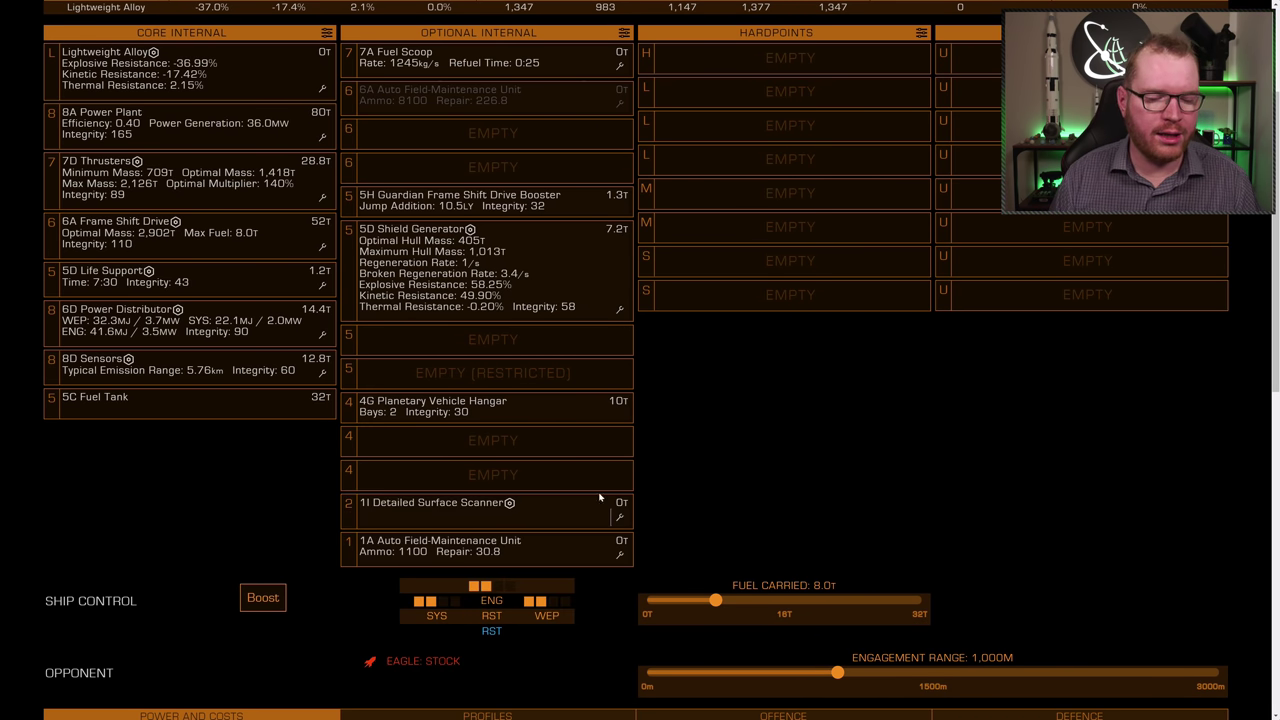
Fit a 0I Heat Sink Launcher in the first utility mount and engineer it with Ammo Capacity grade 1.
{"action": "scroll", "coordinate": [1062, 270], "scroll_direction": "up", "scroll_amount": 3}
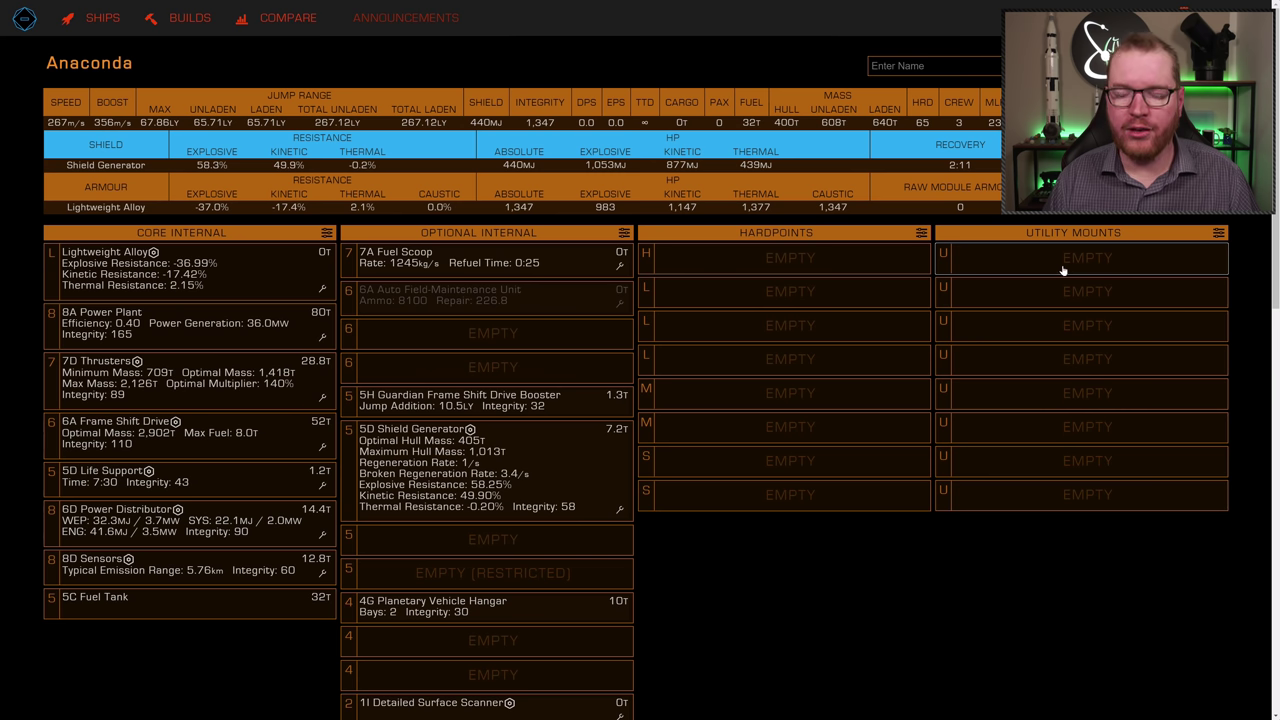
{"action": "left_click", "coordinate": [1062, 262]}
{"action": "scroll", "coordinate": [1018, 298], "scroll_direction": "down", "scroll_amount": 2}
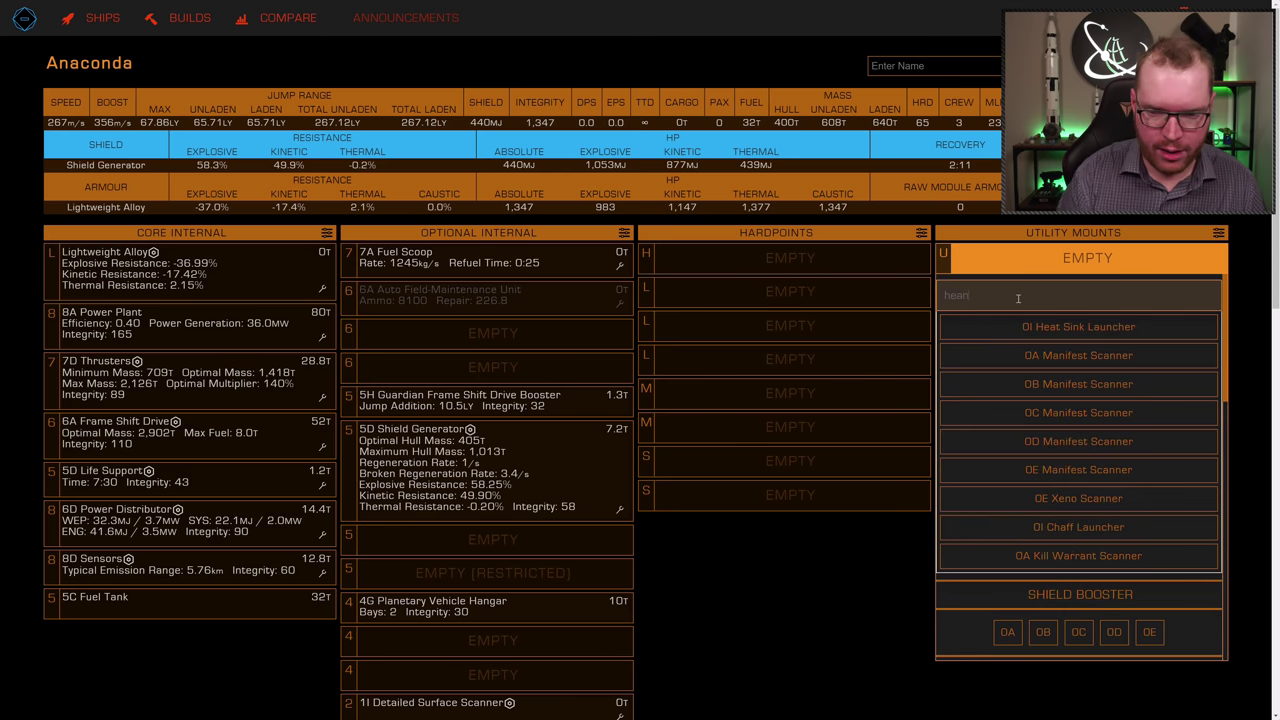
{"action": "left_click", "coordinate": [1017, 325]}
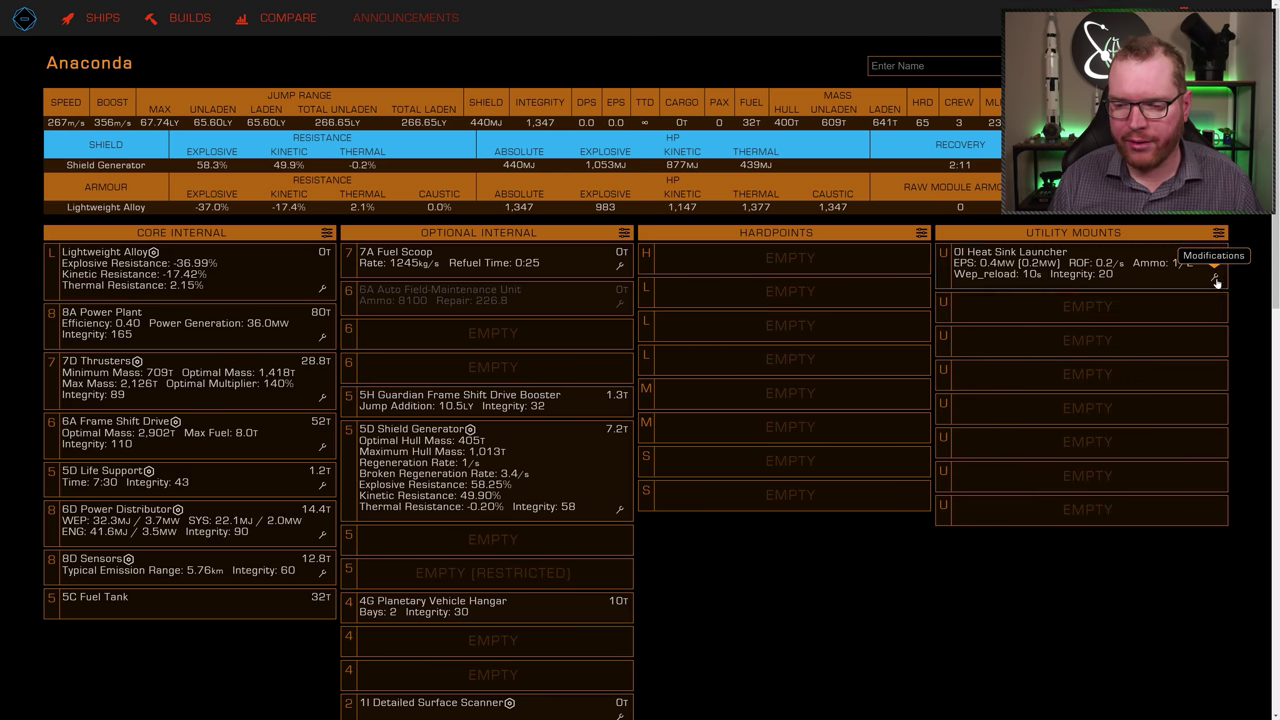
{"action": "left_click", "coordinate": [1213, 277]}
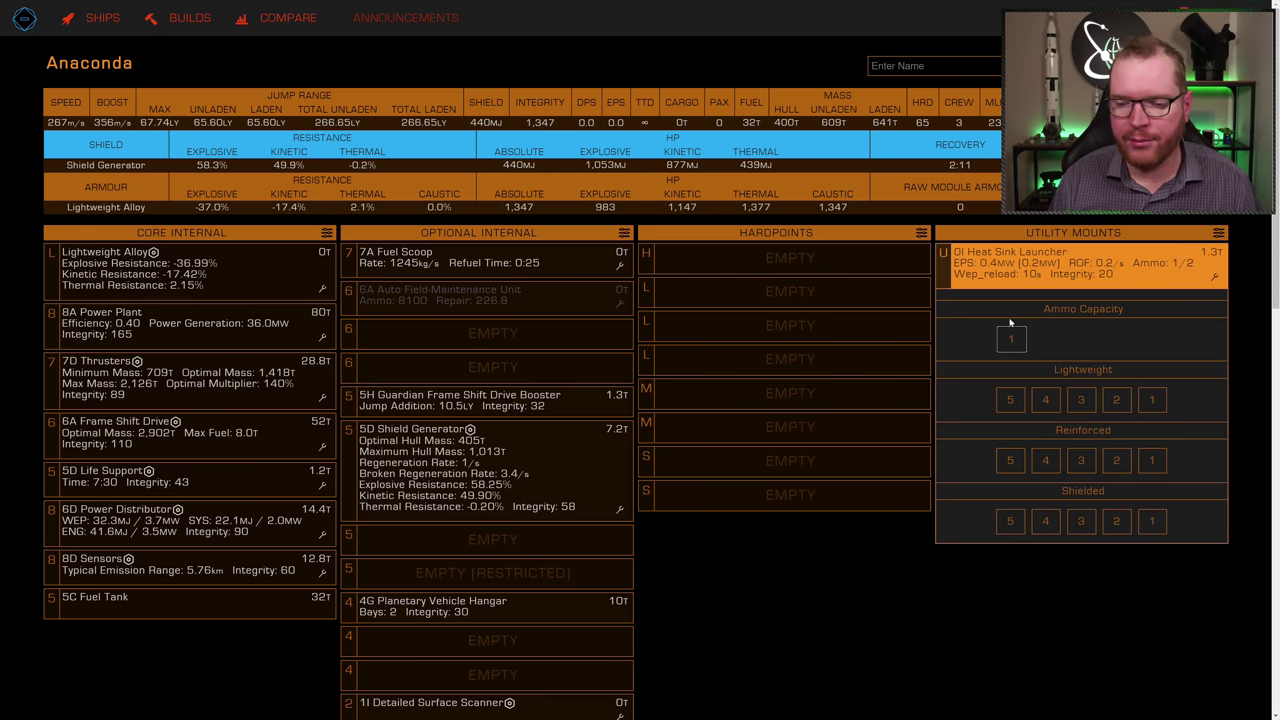
{"action": "left_click", "coordinate": [1010, 338]}
{"action": "left_click", "coordinate": [957, 606]}
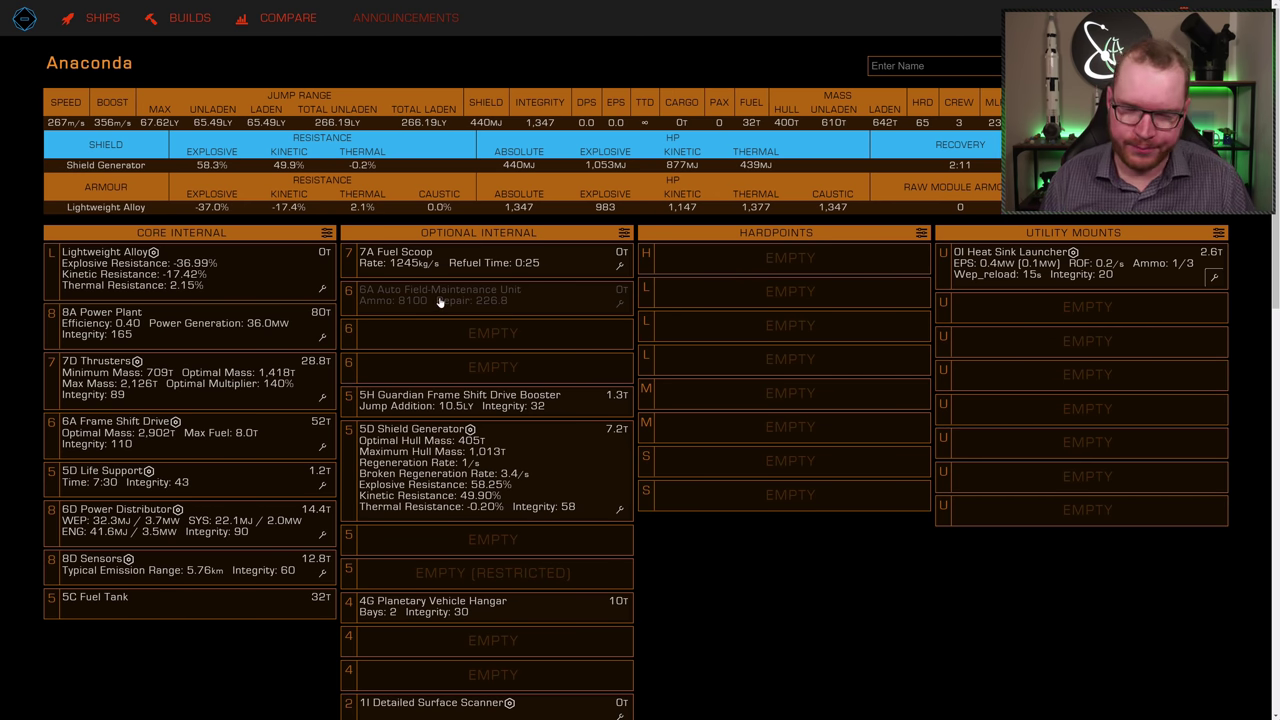
Fit 2D Fixed Mining Lasers in both medium hardpoints.
{"action": "scroll", "coordinate": [438, 305], "scroll_direction": "down", "scroll_amount": 1}
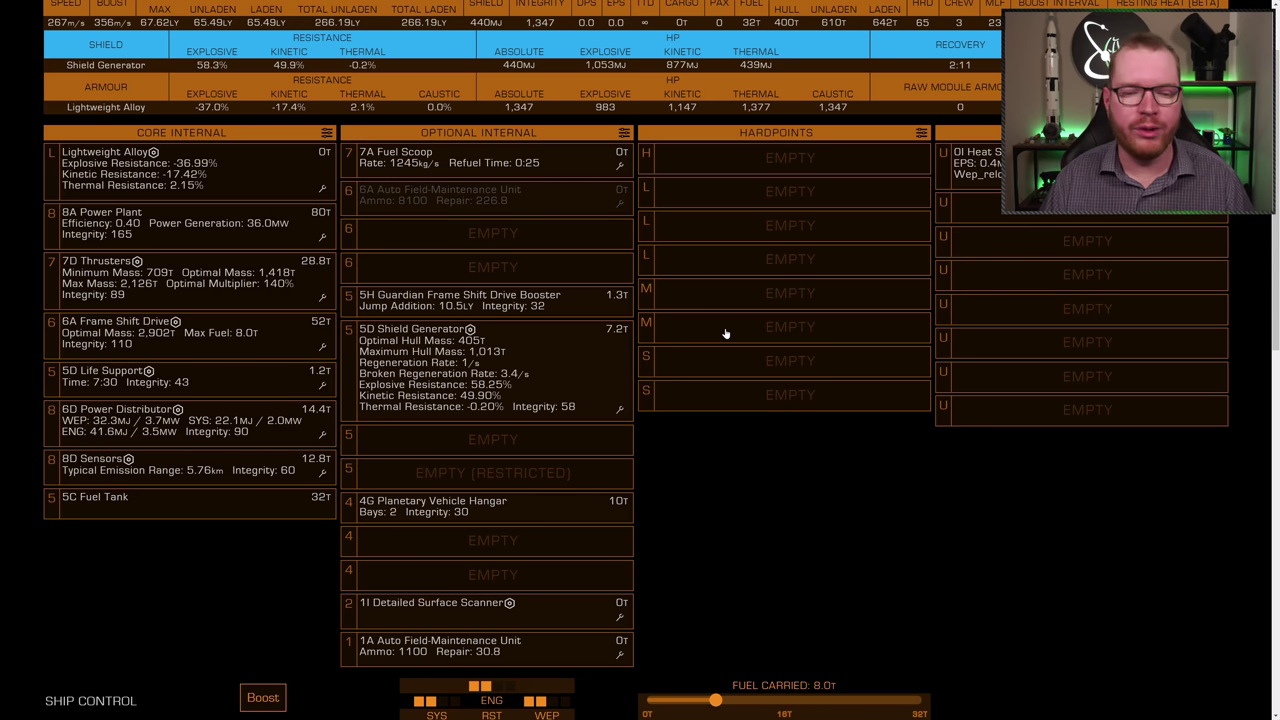
{"action": "left_click", "coordinate": [739, 314]}
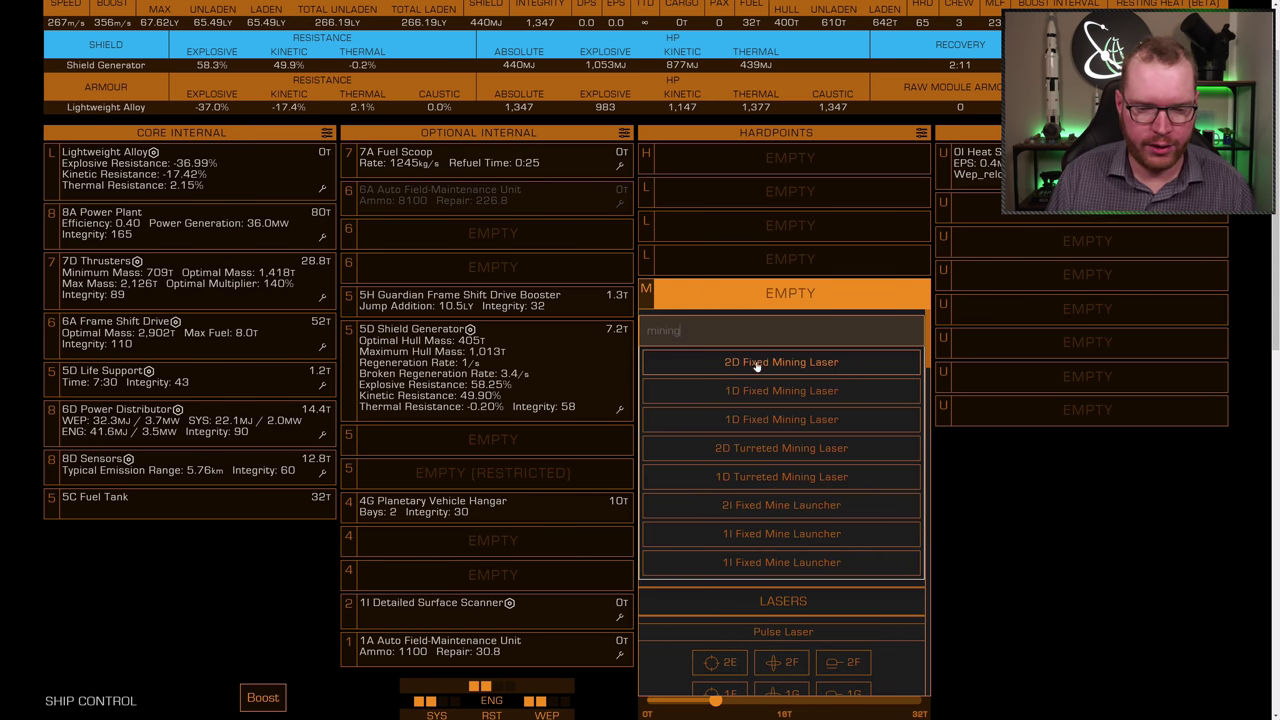
{"action": "left_click", "coordinate": [751, 363]}
Fit a 4A Refinery in the last size 4 optional slot.
{"action": "scroll", "coordinate": [739, 539], "scroll_direction": "down", "scroll_amount": 5}
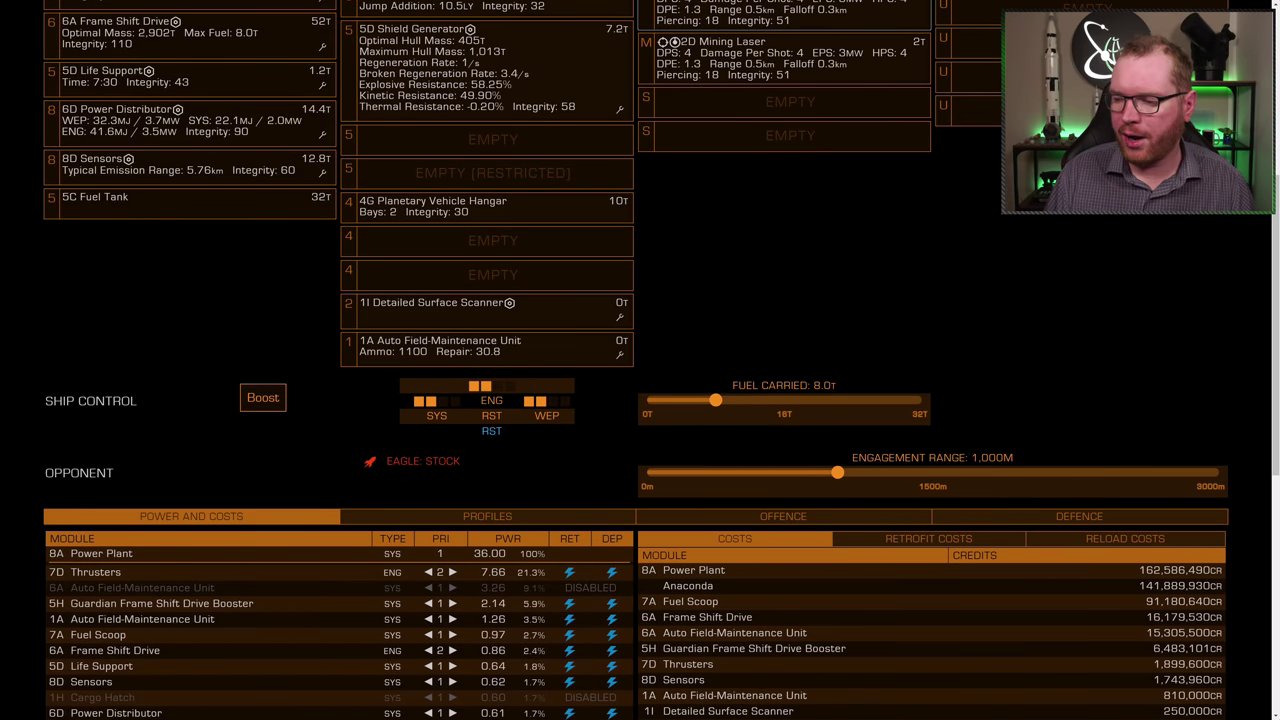
{"action": "left_click", "coordinate": [473, 284]}
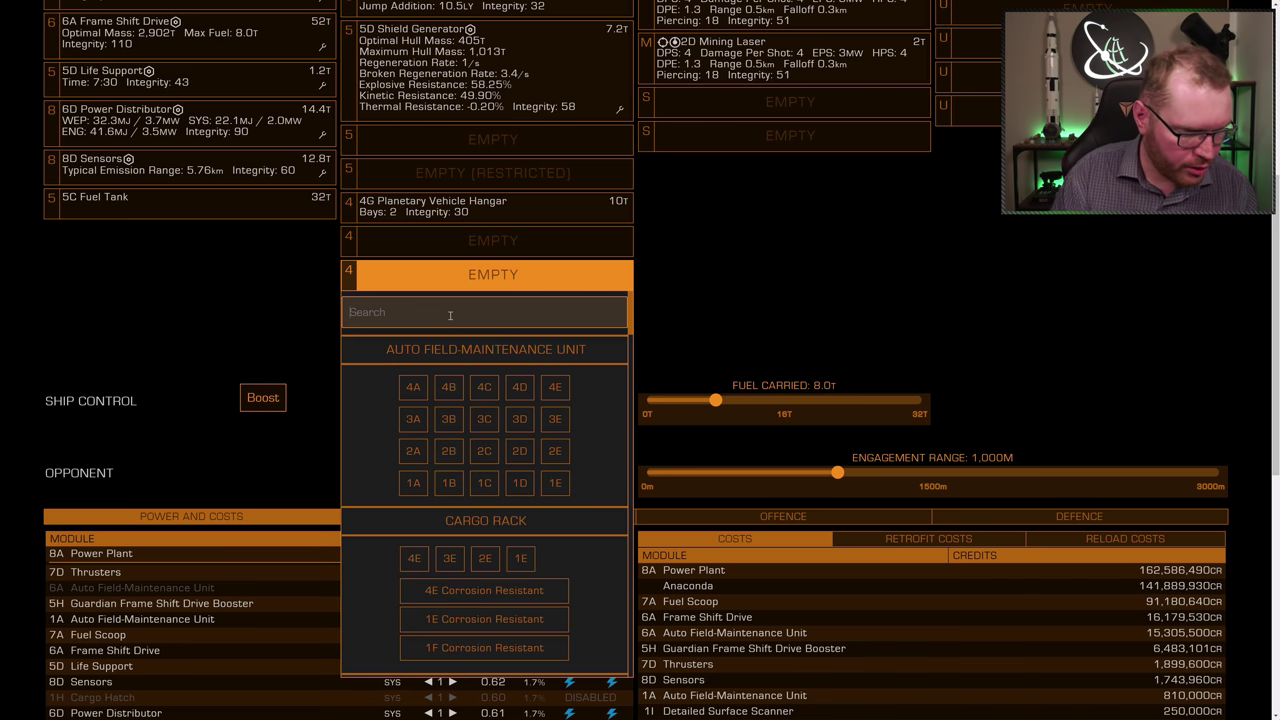
{"action": "type", "text": "refin"}
{"action": "left_click", "coordinate": [508, 343]}
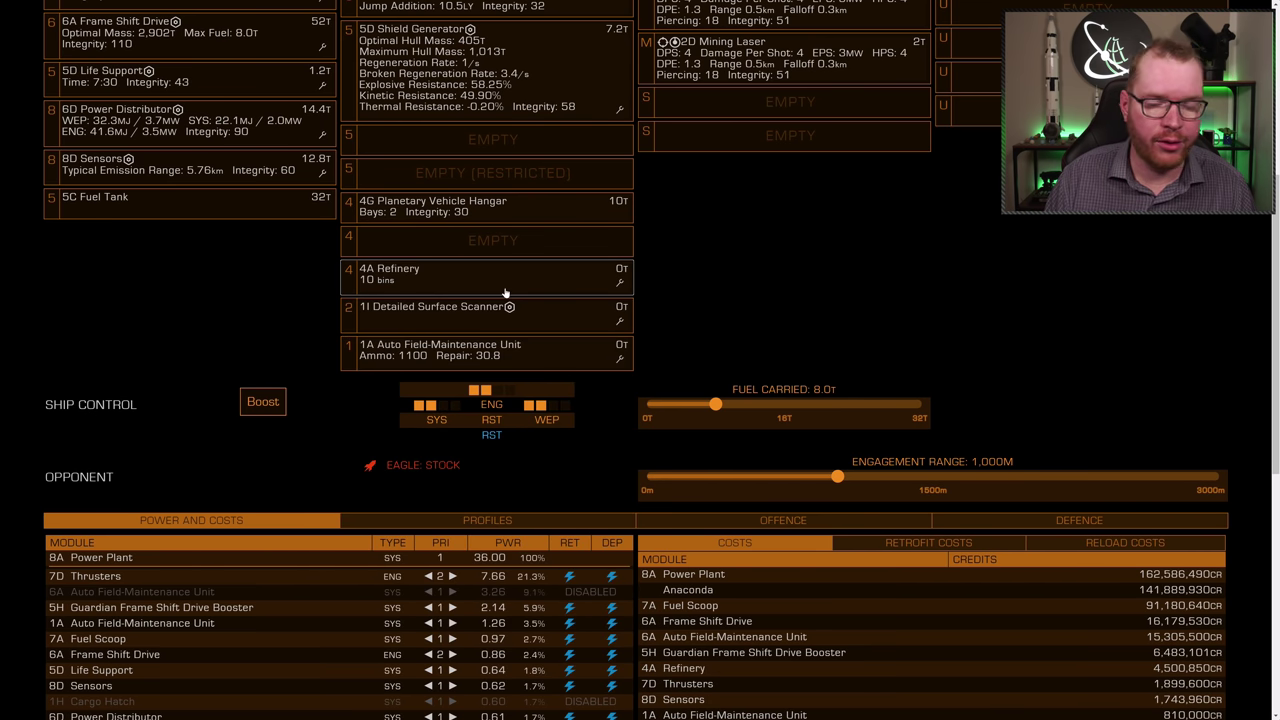
Fit a 3A Prospector Limpet Controller in the remaining size 4 optional slot and downsize it to 1A.
{"action": "scroll", "coordinate": [494, 280], "scroll_direction": "up", "scroll_amount": 1}
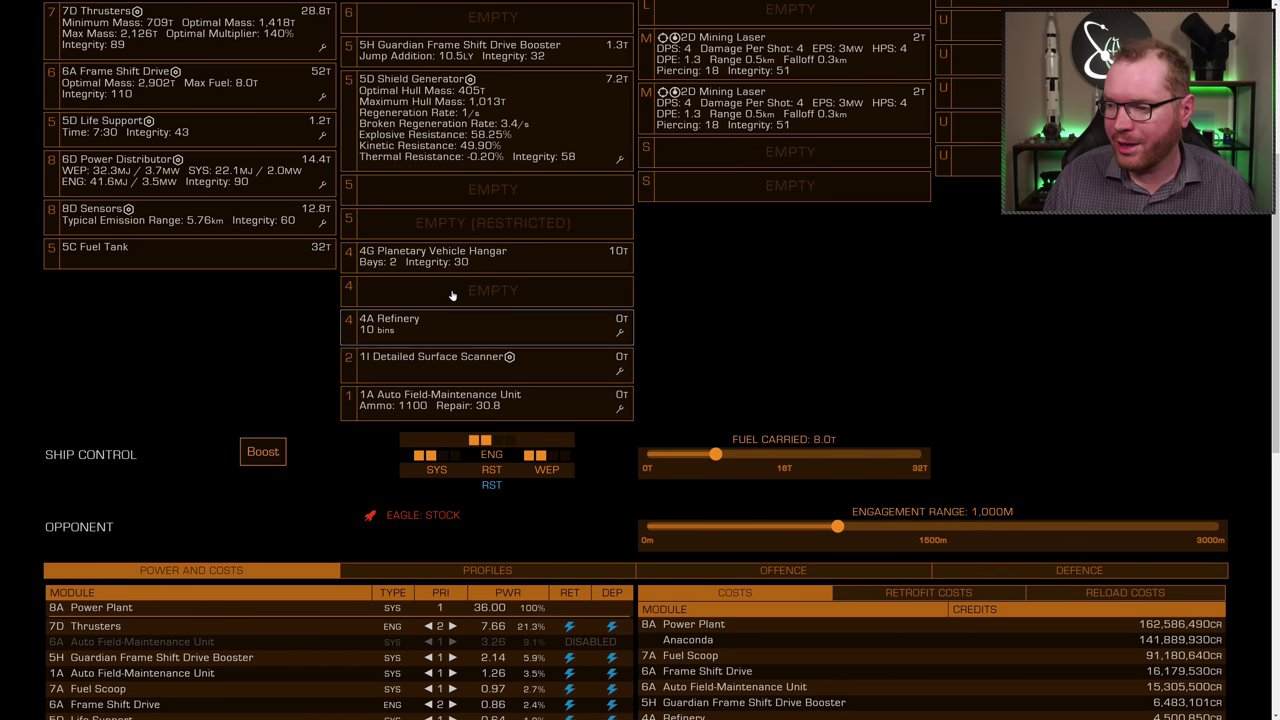
{"action": "left_click", "coordinate": [450, 295]}
{"action": "type", "text": "pecr"}
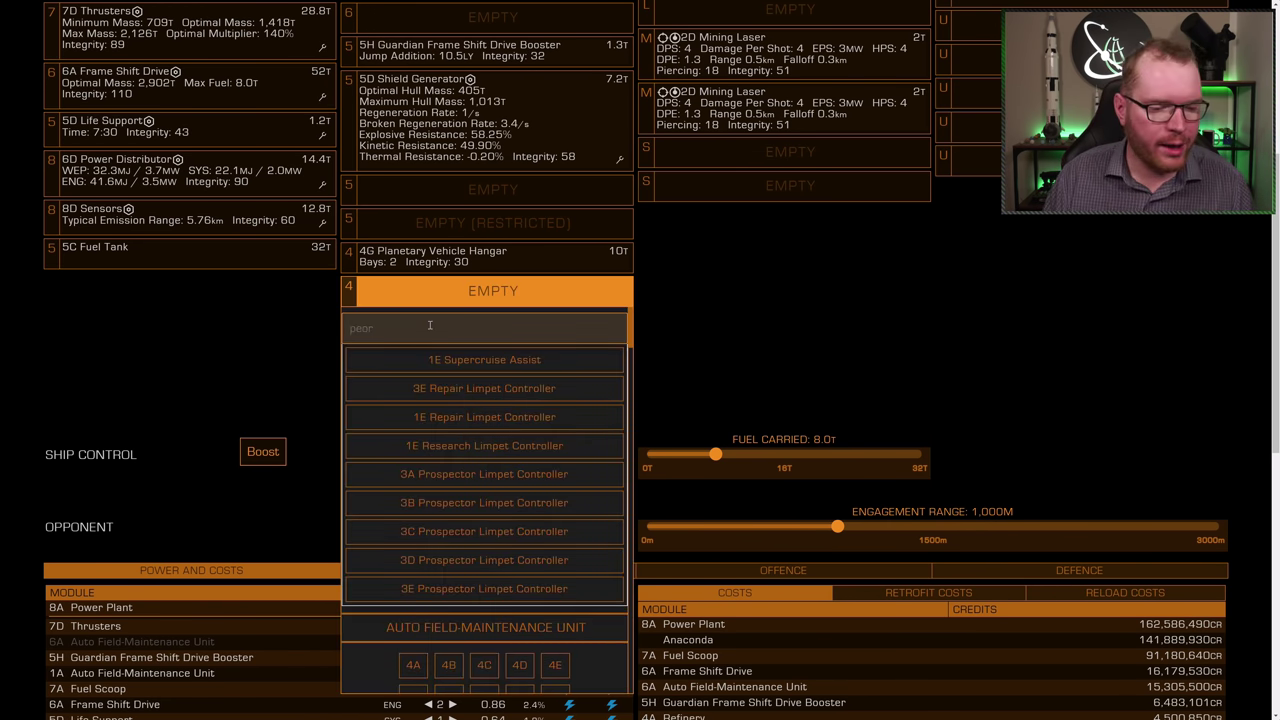
{"action": "left_click", "coordinate": [484, 474]}
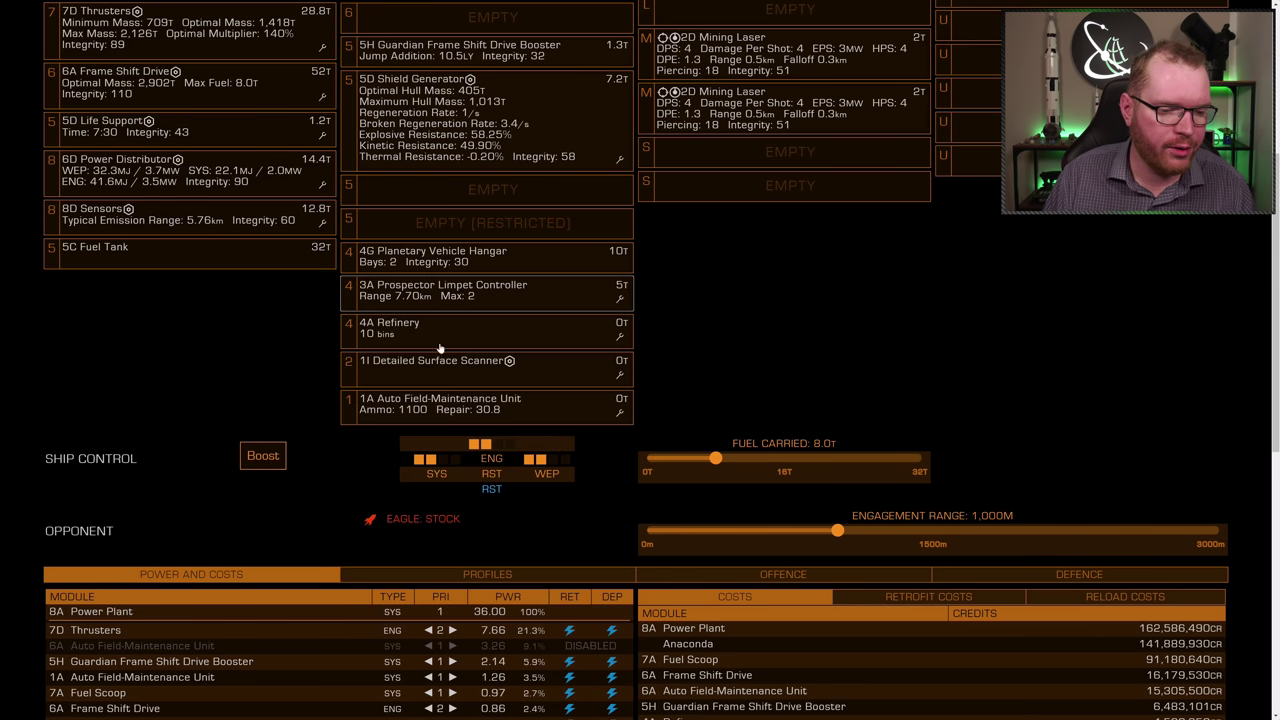
{"action": "left_click", "coordinate": [432, 300]}
{"action": "left_click", "coordinate": [412, 388]}
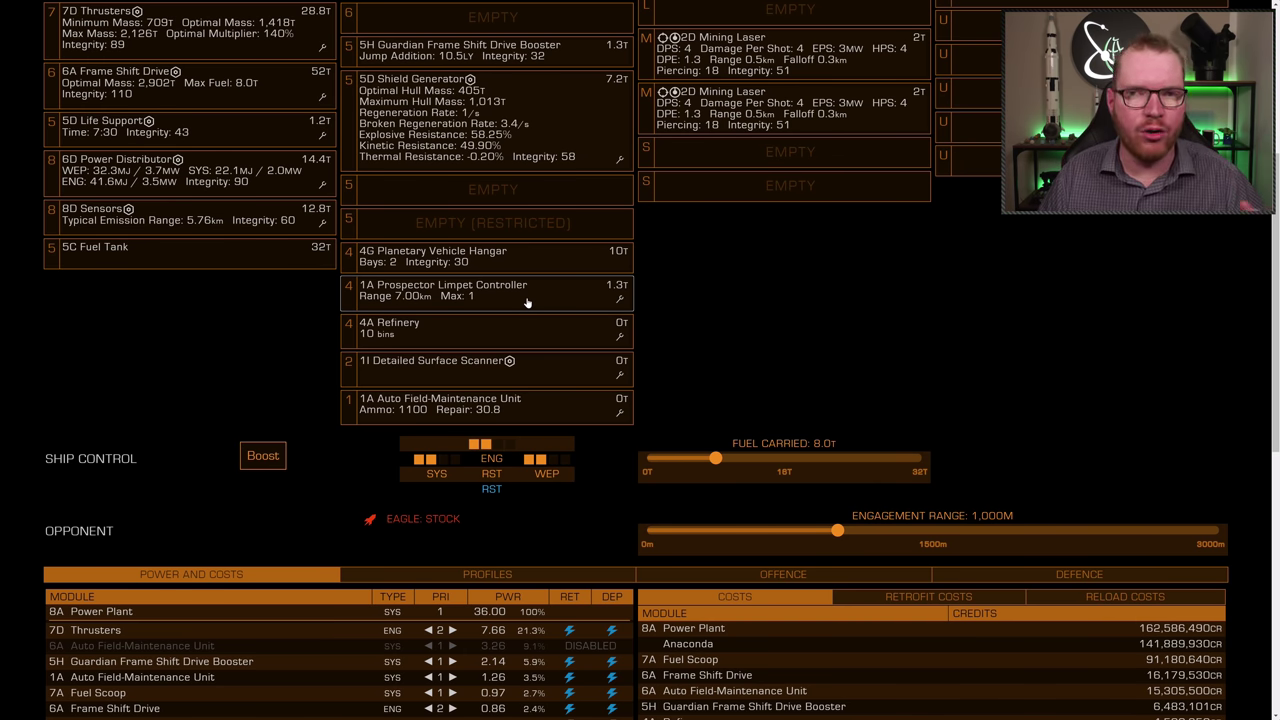
Engineer the 1A Prospector Limpet Controller with Lightweight grade 5.
{"action": "left_click", "coordinate": [617, 300]}
{"action": "left_click", "coordinate": [414, 357]}
{"action": "left_click", "coordinate": [586, 334]}
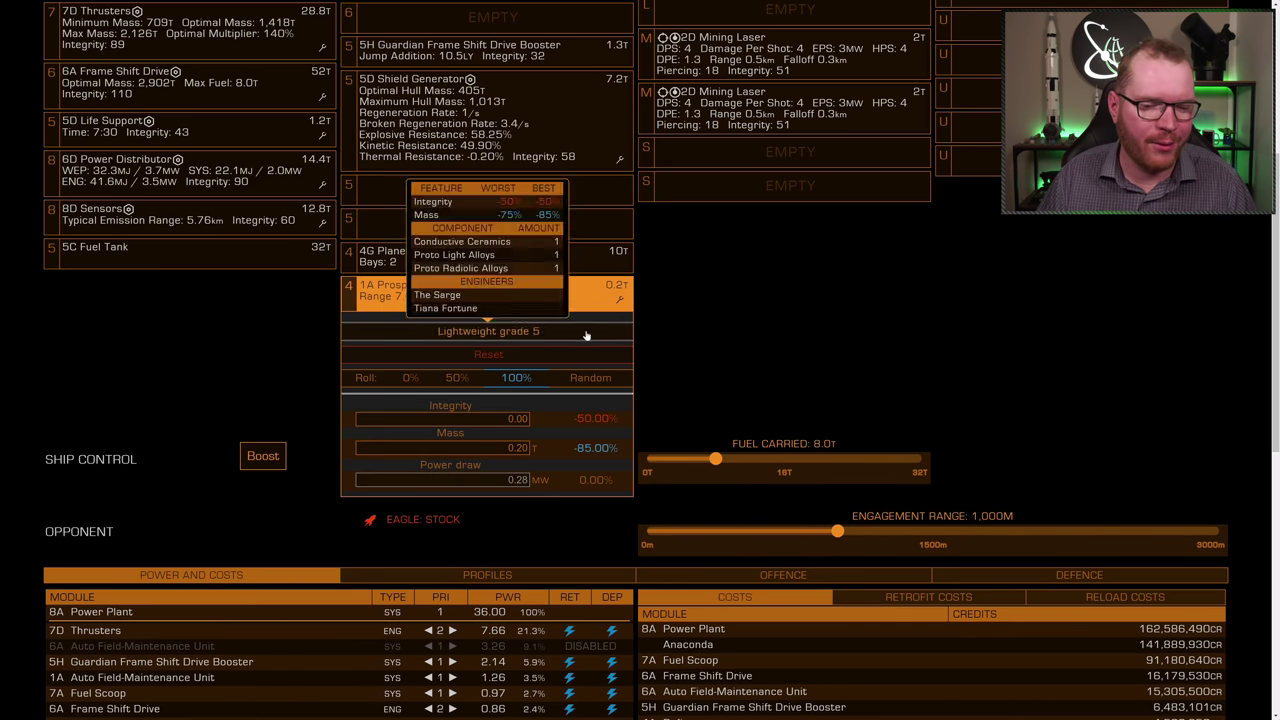
{"action": "left_click", "coordinate": [620, 300]}
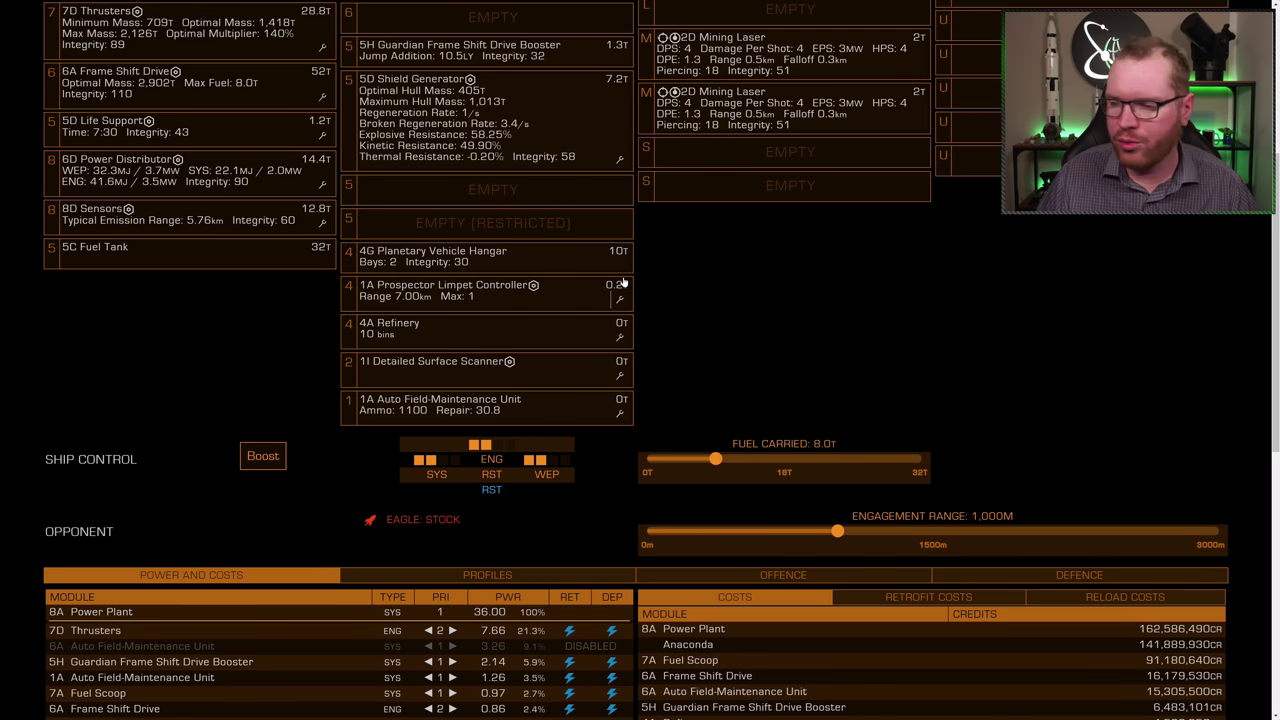
Fit a 5D Collector Limpet Controller in the free unrestricted size 5 optional slot and engineer it with Lightweight grade 5.
{"action": "left_click", "coordinate": [600, 190]}
{"action": "left_click", "coordinate": [620, 200]}
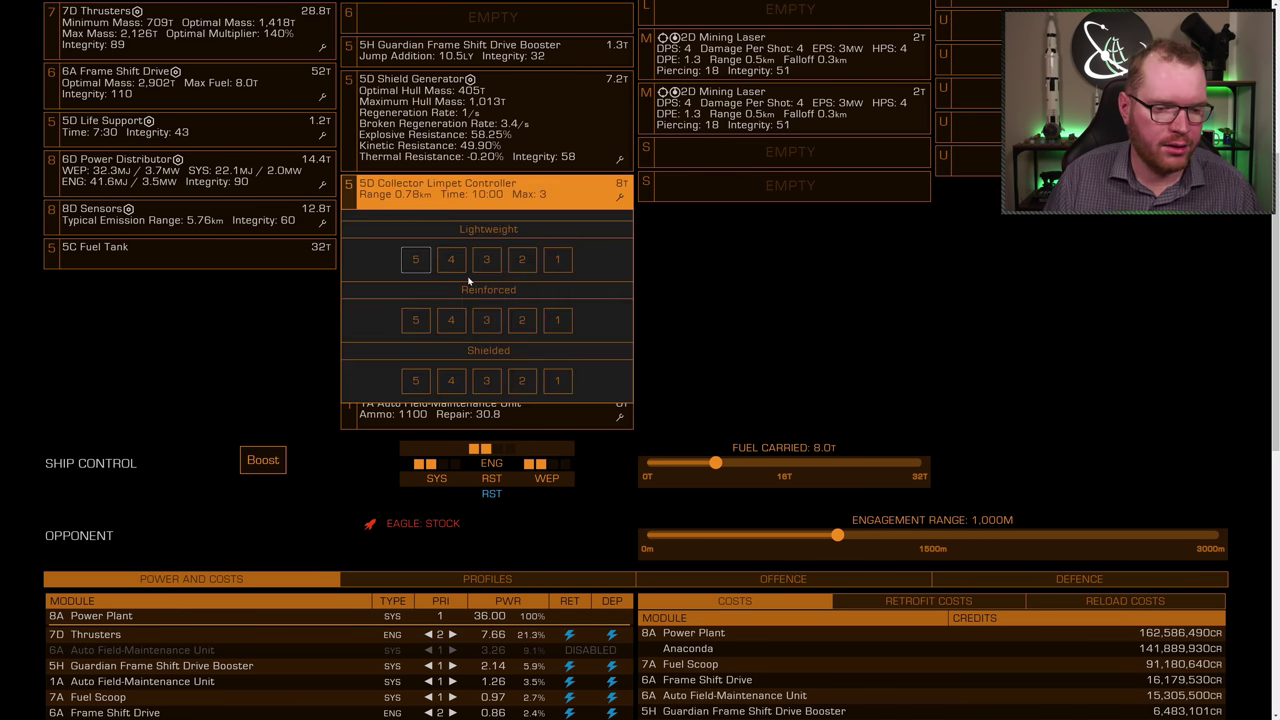
{"action": "left_click", "coordinate": [420, 275]}
{"action": "left_click", "coordinate": [430, 275]}
{"action": "left_click", "coordinate": [748, 291]}
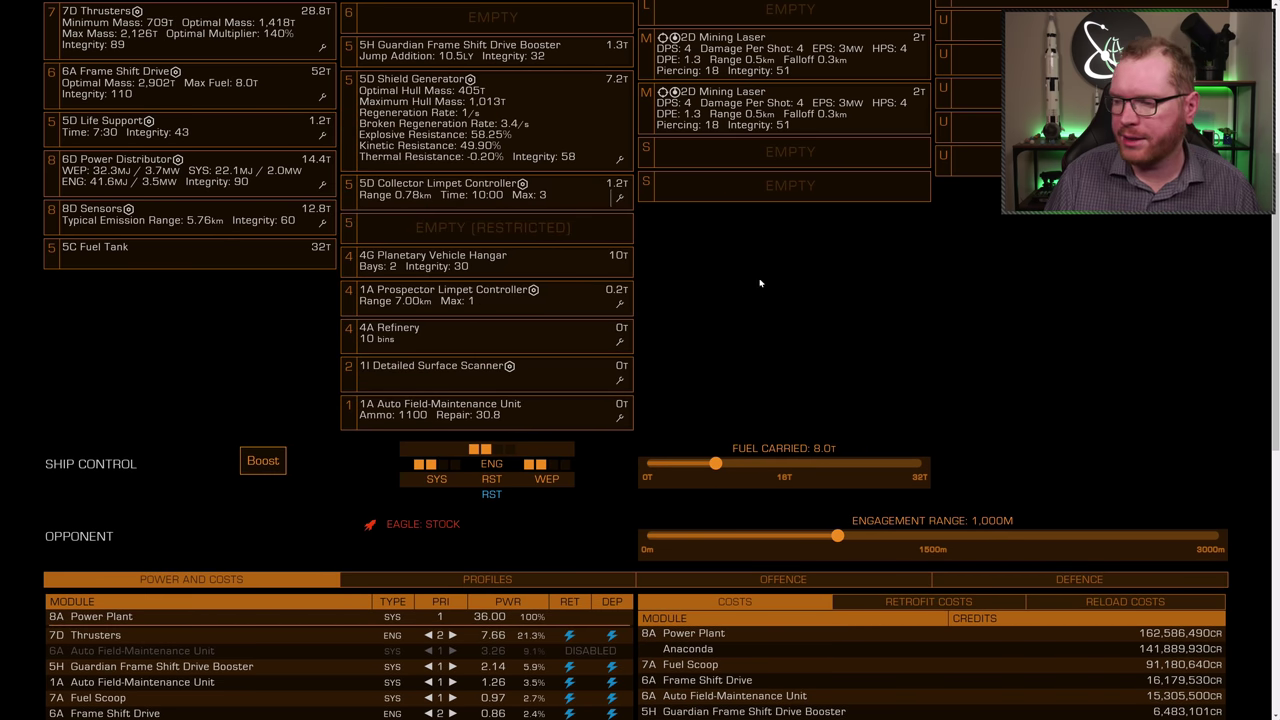
Fit a 6E Cargo Rack in the second empty size 6 optional slot, directly above the Guardian Frame Shift Drive Booster.
{"action": "scroll", "coordinate": [523, 294], "scroll_direction": "up", "scroll_amount": 5}
{"action": "left_click", "coordinate": [497, 226]}
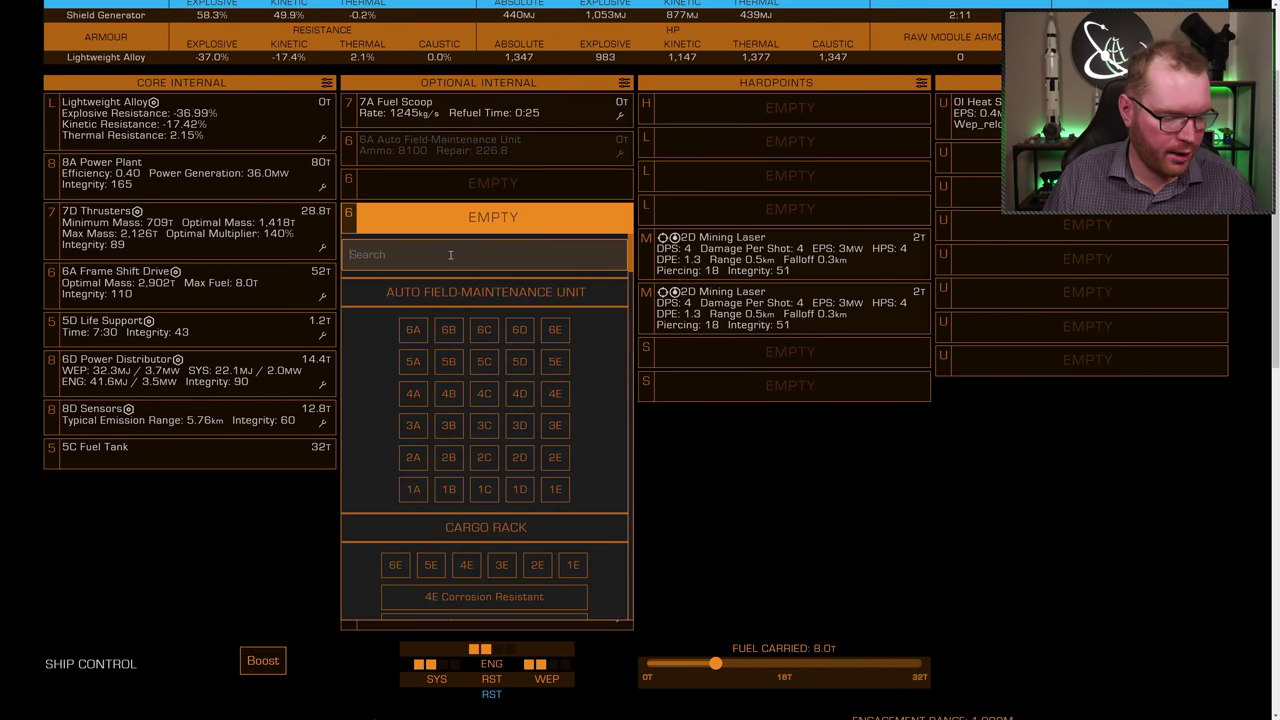
{"action": "type", "text": "cargo"}
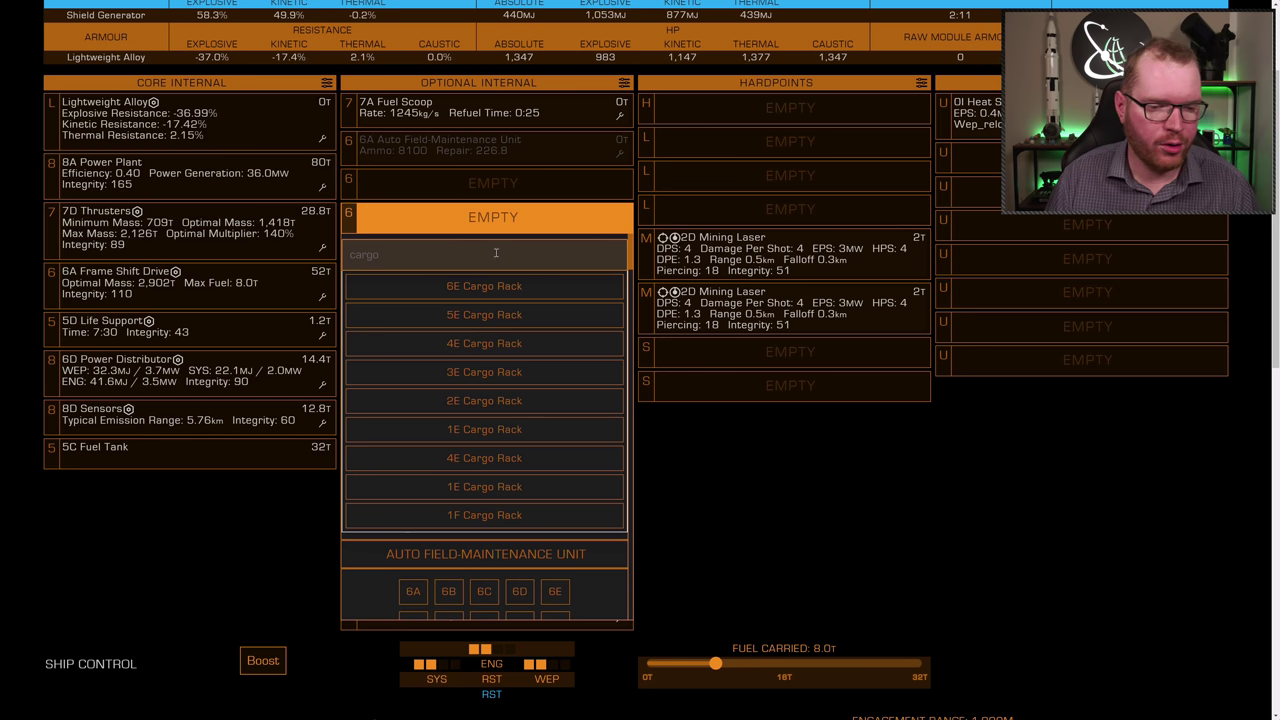
{"action": "left_click", "coordinate": [484, 286]}
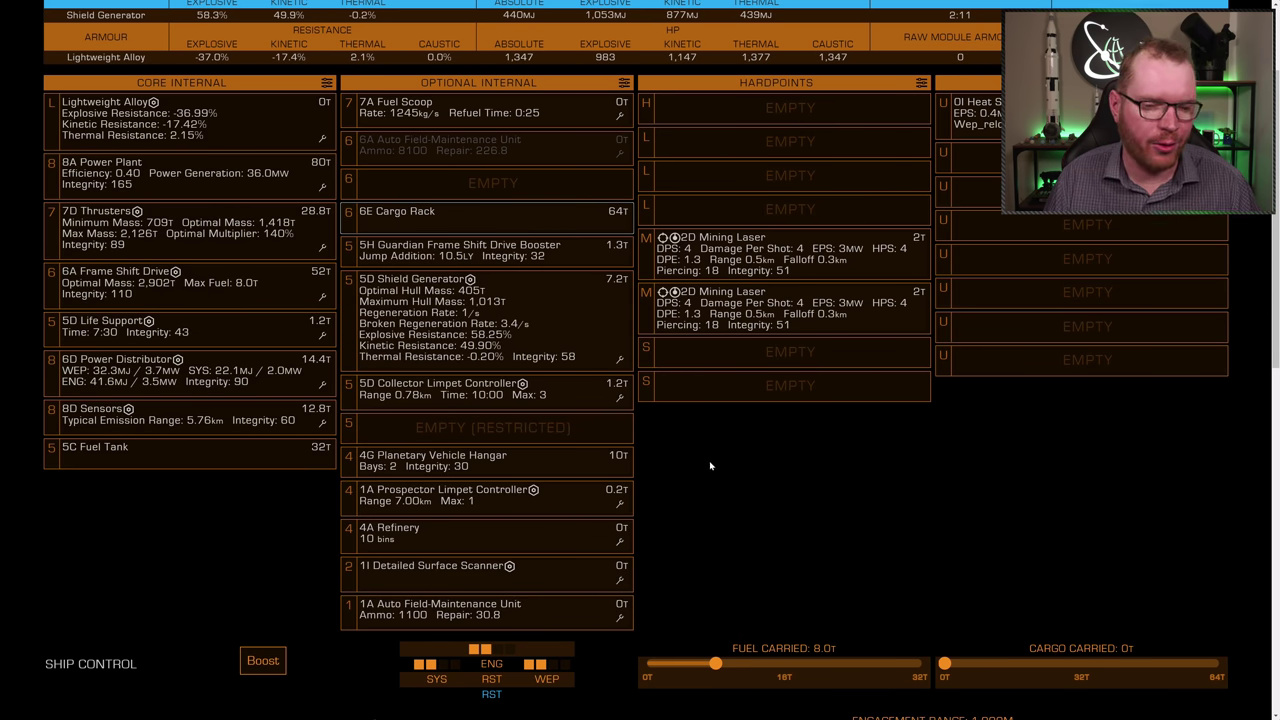
{"action": "left_click", "coordinate": [435, 180]}
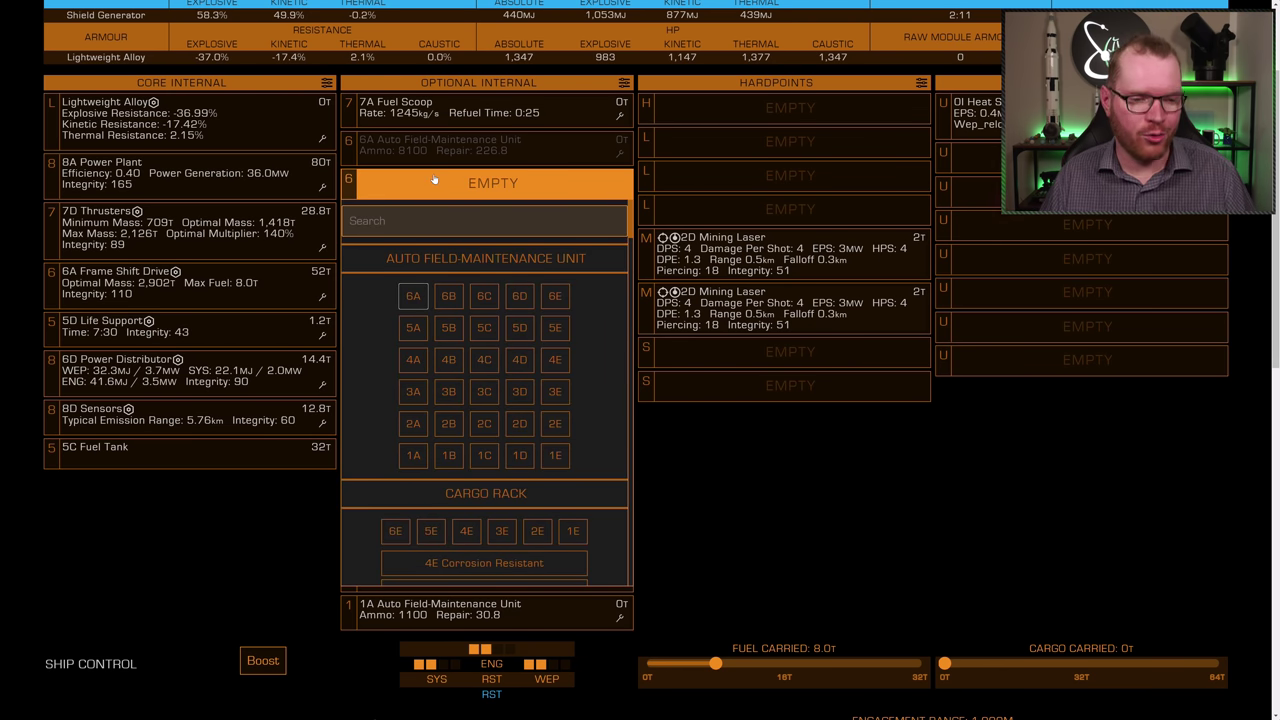
{"action": "left_click", "coordinate": [449, 226]}
{"action": "type", "text": "fighter"}
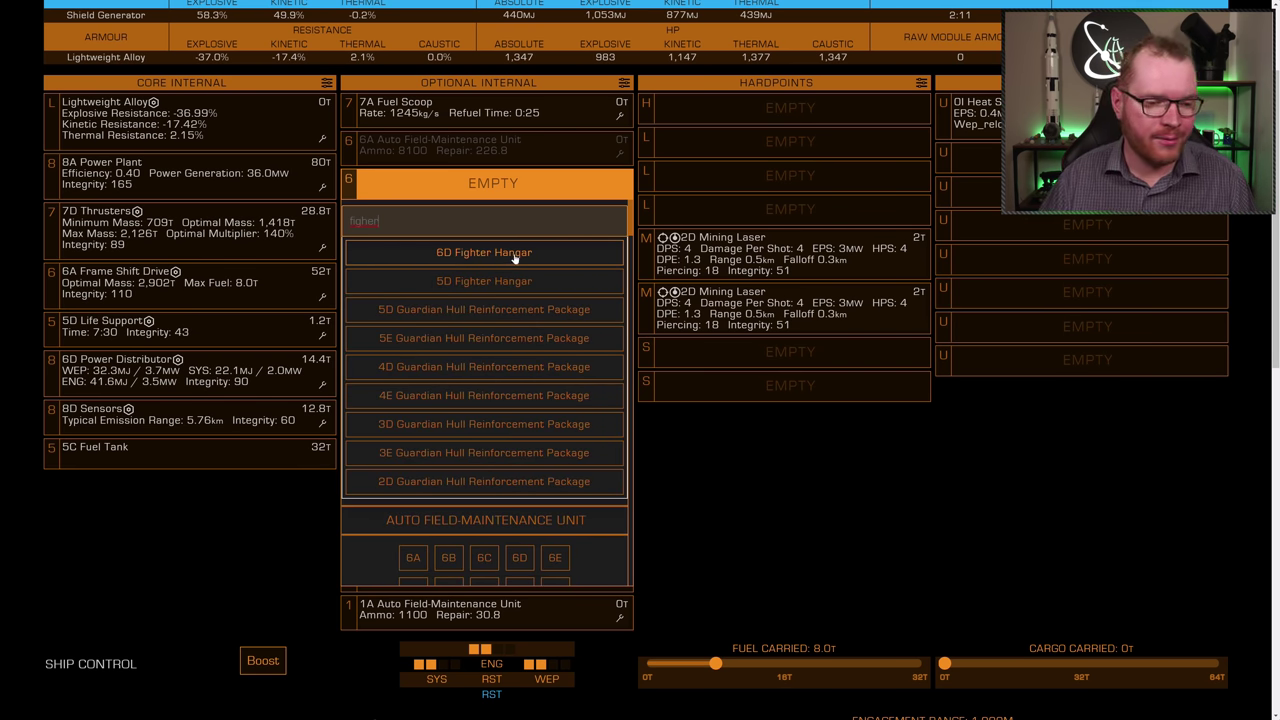
{"action": "left_click", "coordinate": [326, 232]}
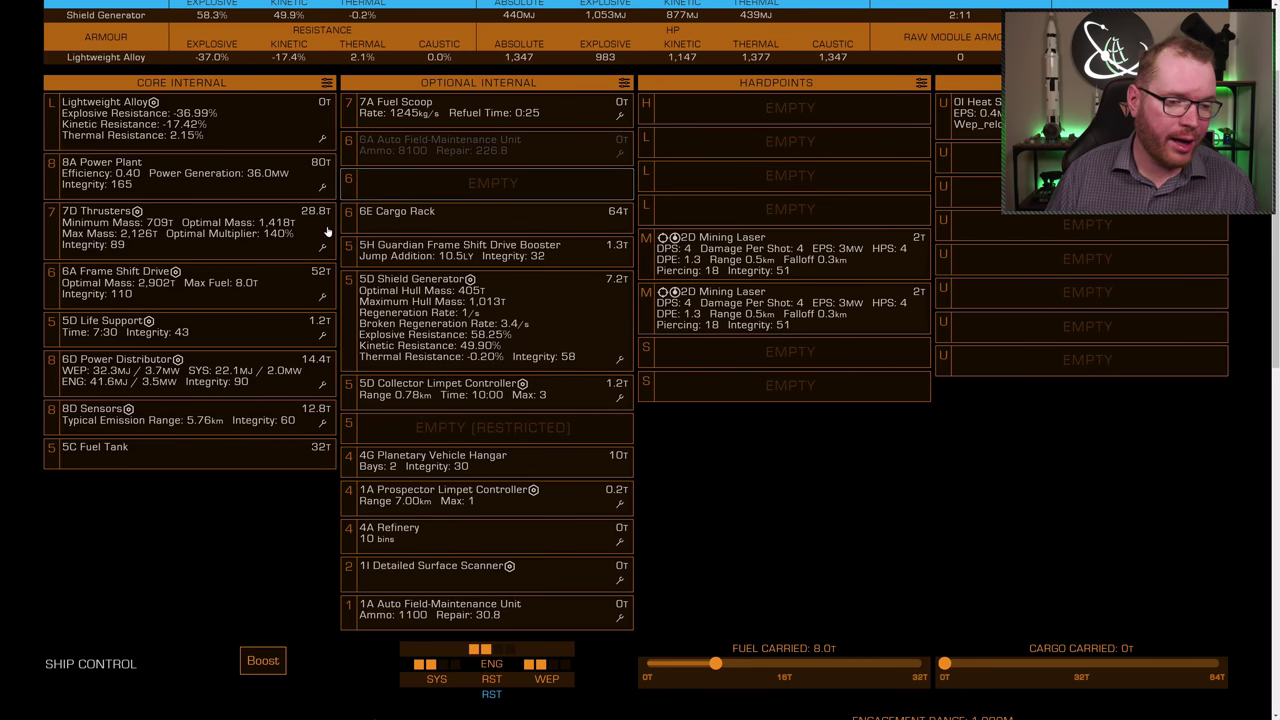
Try a 5A Fuel Transfer Limpet Controller in the empty size 6 optional slot and clear the slot again.
{"action": "left_click", "coordinate": [366, 184]}
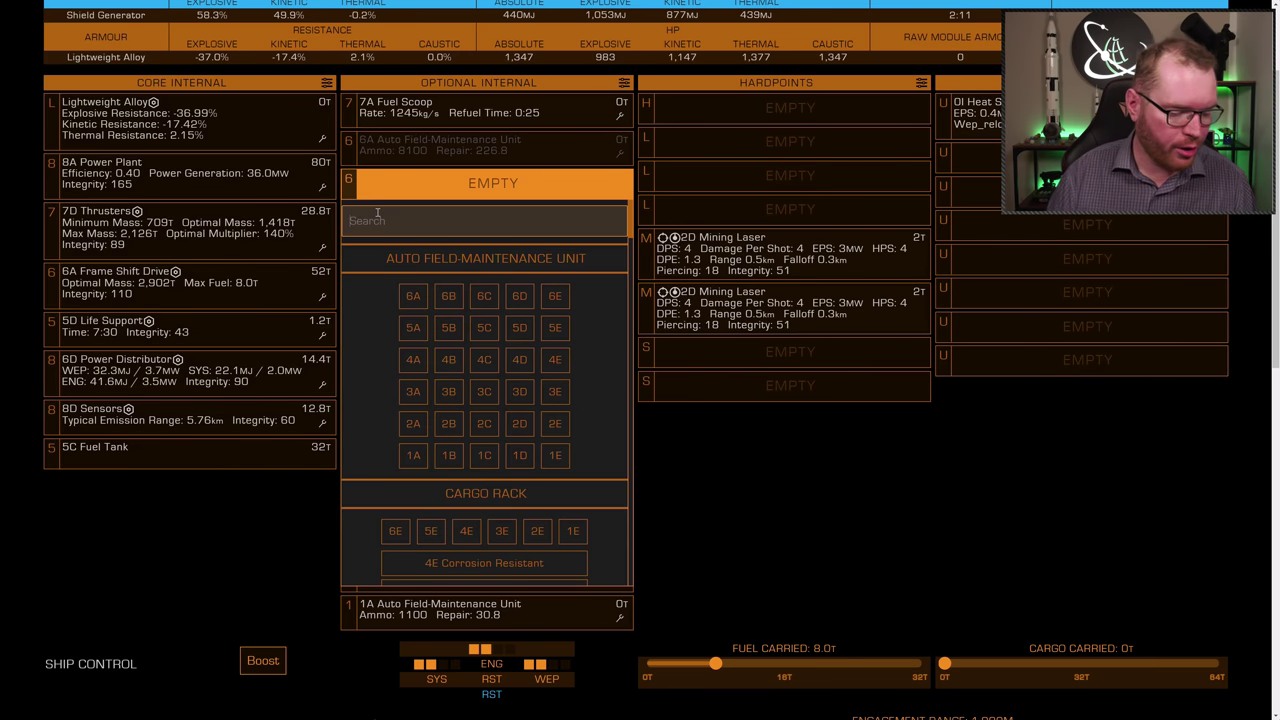
{"action": "left_click", "coordinate": [378, 219]}
{"action": "type", "text": "fuel"}
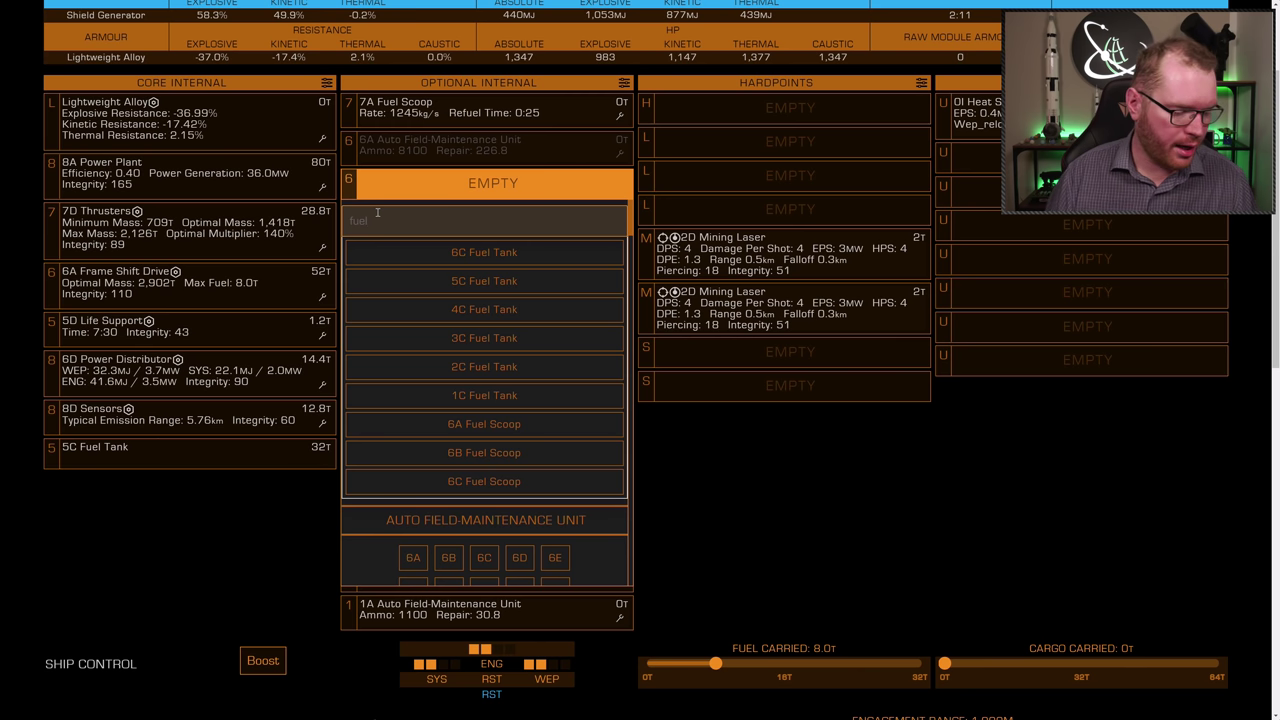
{"action": "scroll", "coordinate": [486, 337], "scroll_direction": "down", "scroll_amount": 3}
{"action": "scroll", "coordinate": [494, 366], "scroll_direction": "up", "scroll_amount": 2}
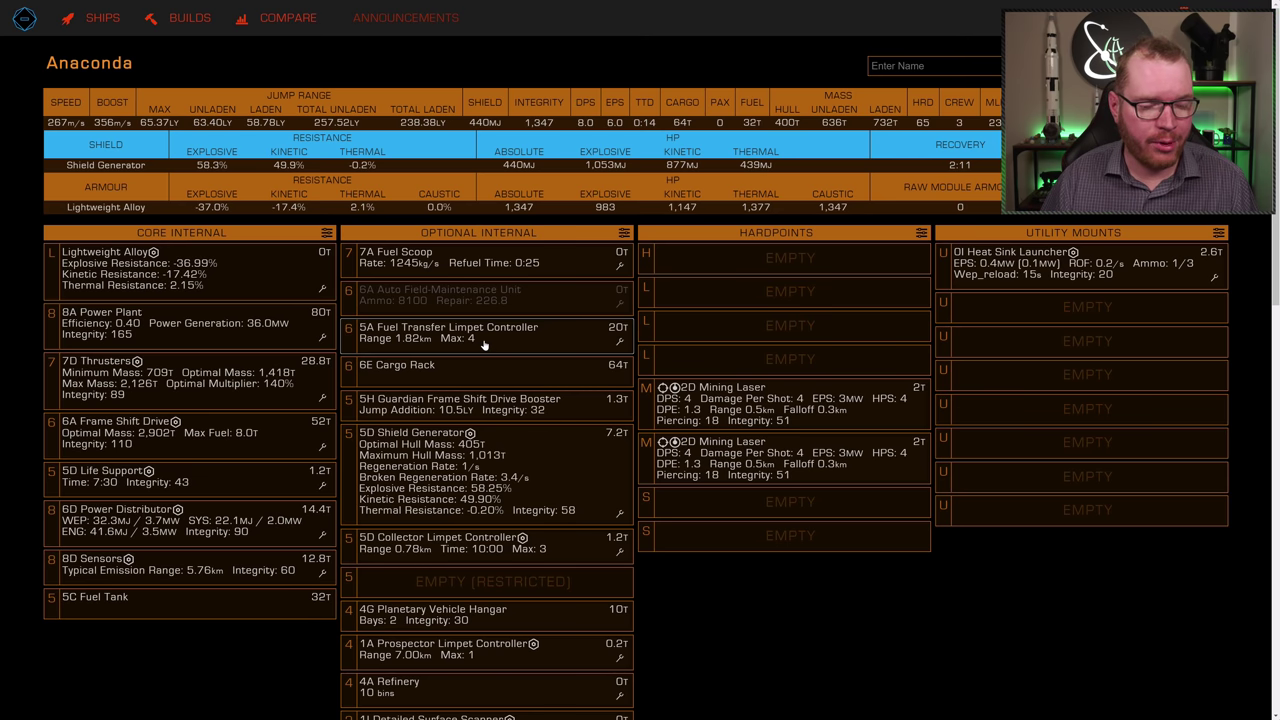
{"action": "scroll", "coordinate": [483, 343], "scroll_direction": "down", "scroll_amount": 1}
{"action": "right_click", "coordinate": [423, 287]}
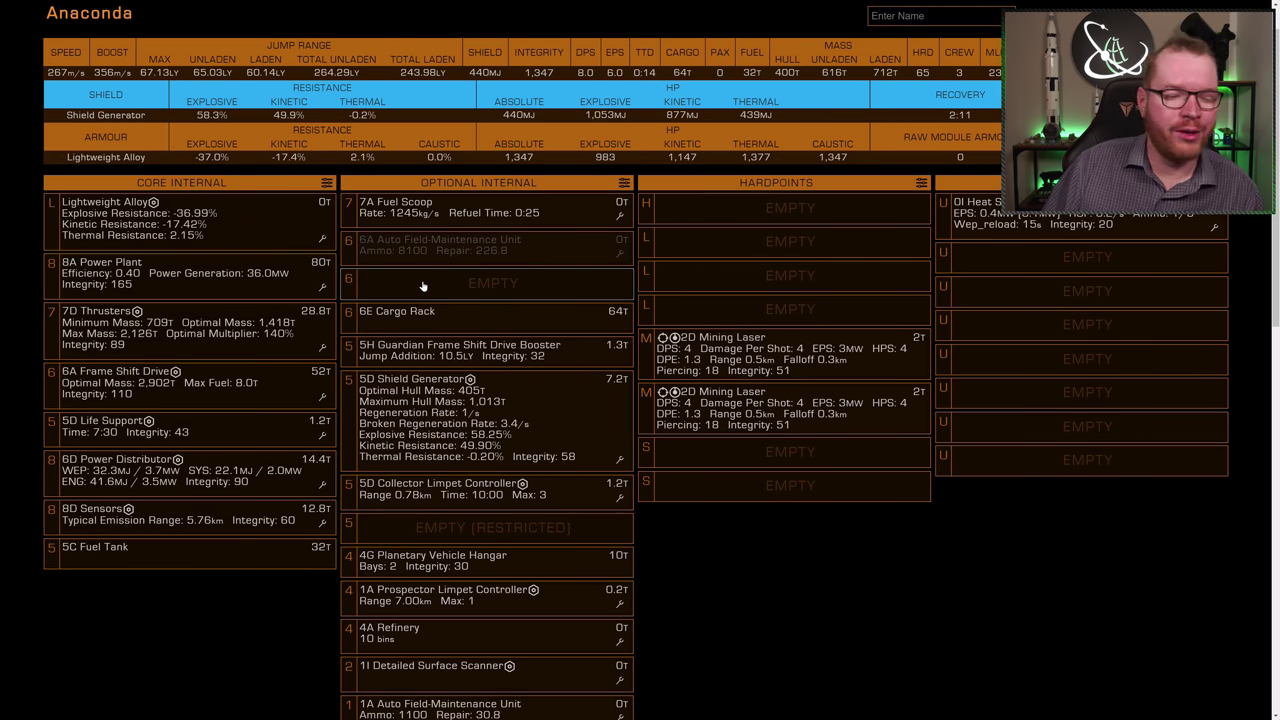
Fit a 5D Repair Limpet Controller in the empty size 6 optional slot.
{"action": "left_click", "coordinate": [423, 286]}
{"action": "type", "text": "repai"}
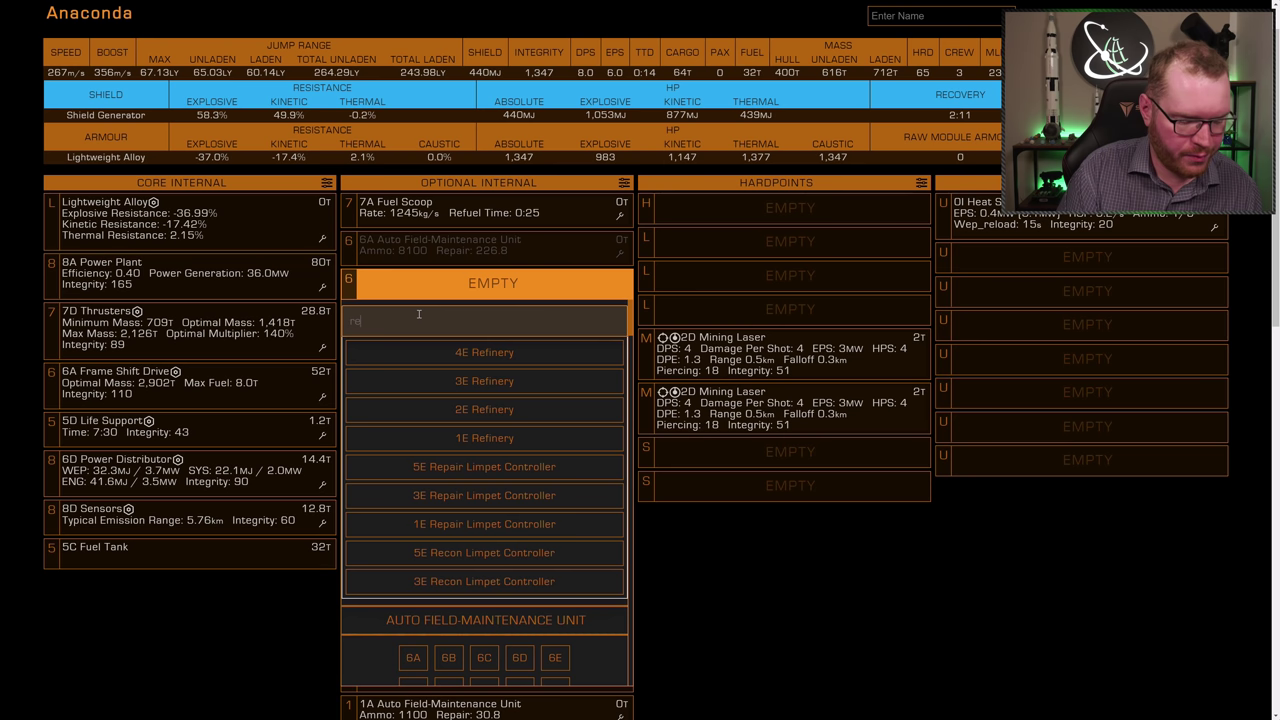
{"action": "left_click", "coordinate": [484, 438]}
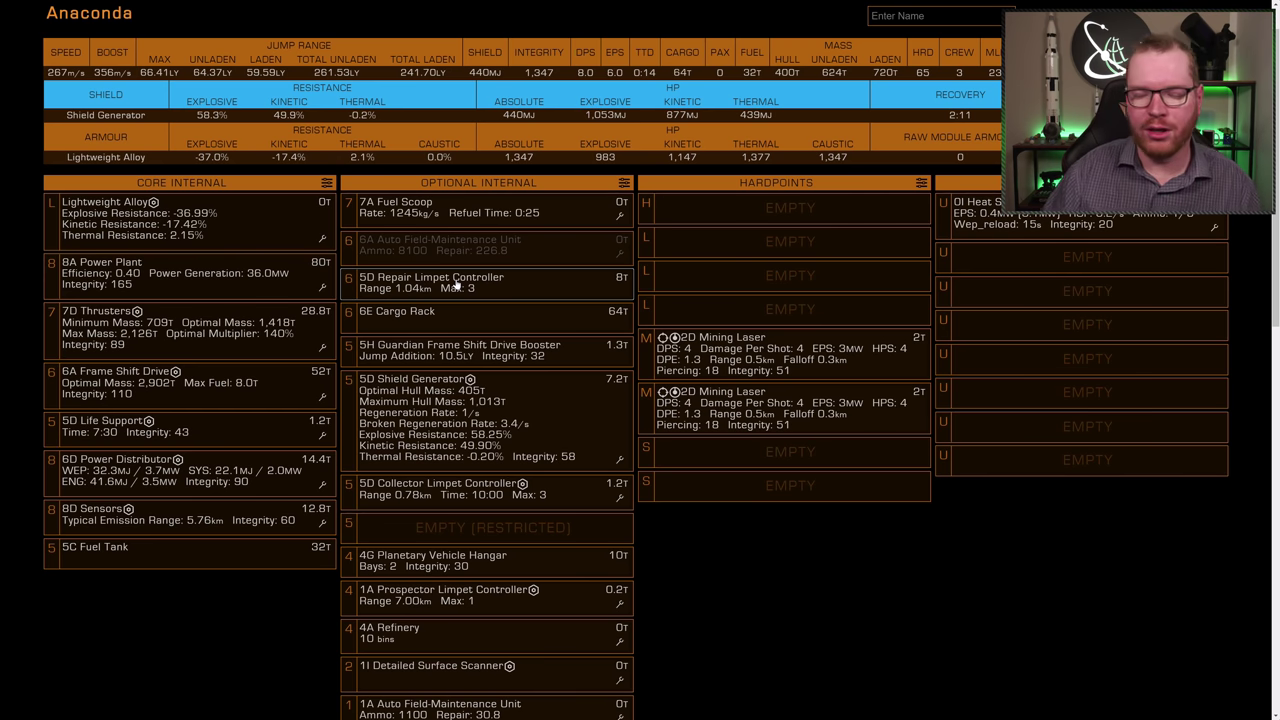
Look through the modules available for the second utility mount without fitting one.
{"action": "scroll", "coordinate": [455, 285], "scroll_direction": "down", "scroll_amount": 1}
{"action": "left_click", "coordinate": [1034, 226]}
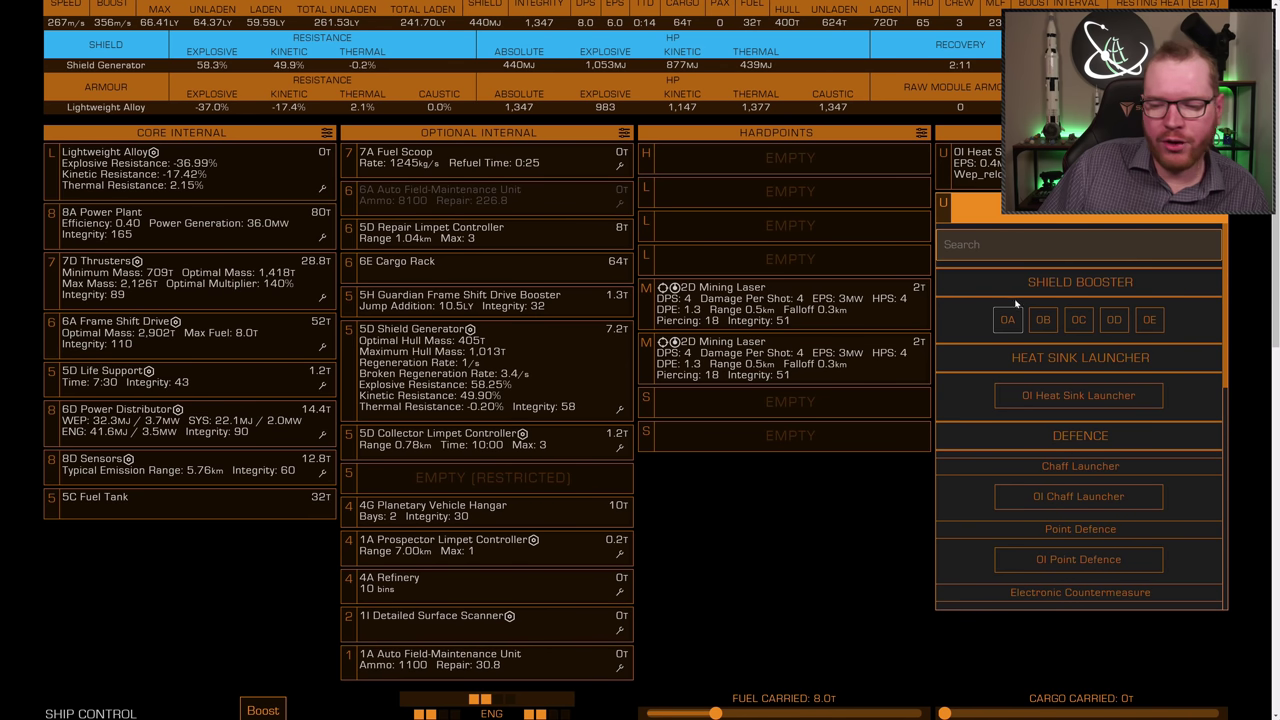
{"action": "scroll", "coordinate": [1016, 305], "scroll_direction": "down", "scroll_amount": 4}
{"action": "scroll", "coordinate": [1017, 321], "scroll_direction": "down", "scroll_amount": 4}
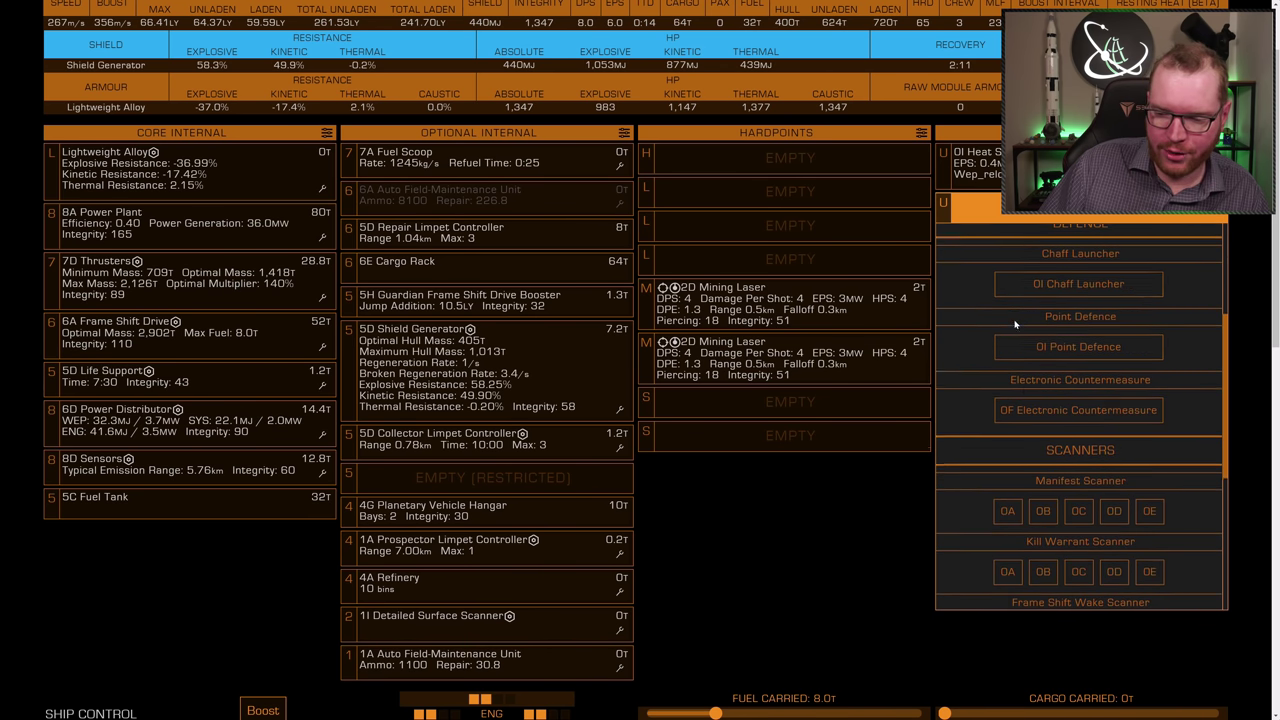
{"action": "scroll", "coordinate": [988, 440], "scroll_direction": "down", "scroll_amount": 2}
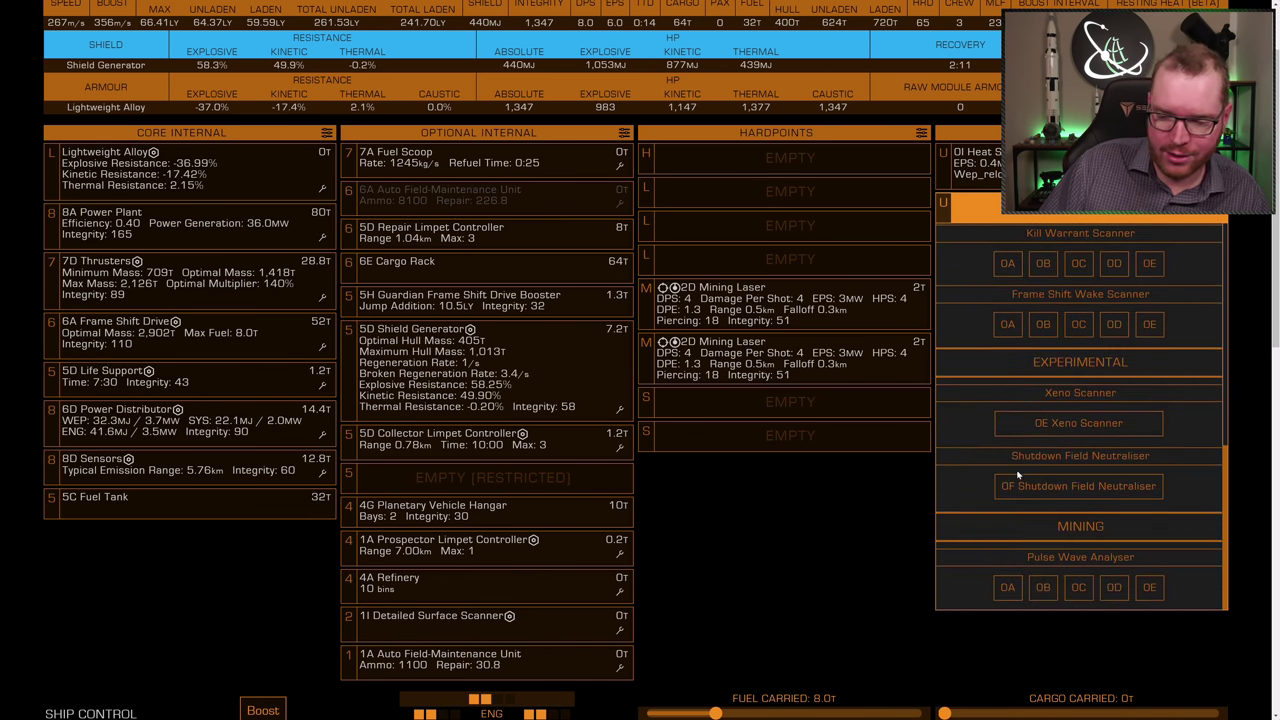
{"action": "scroll", "coordinate": [1041, 543], "scroll_direction": "up", "scroll_amount": 7}
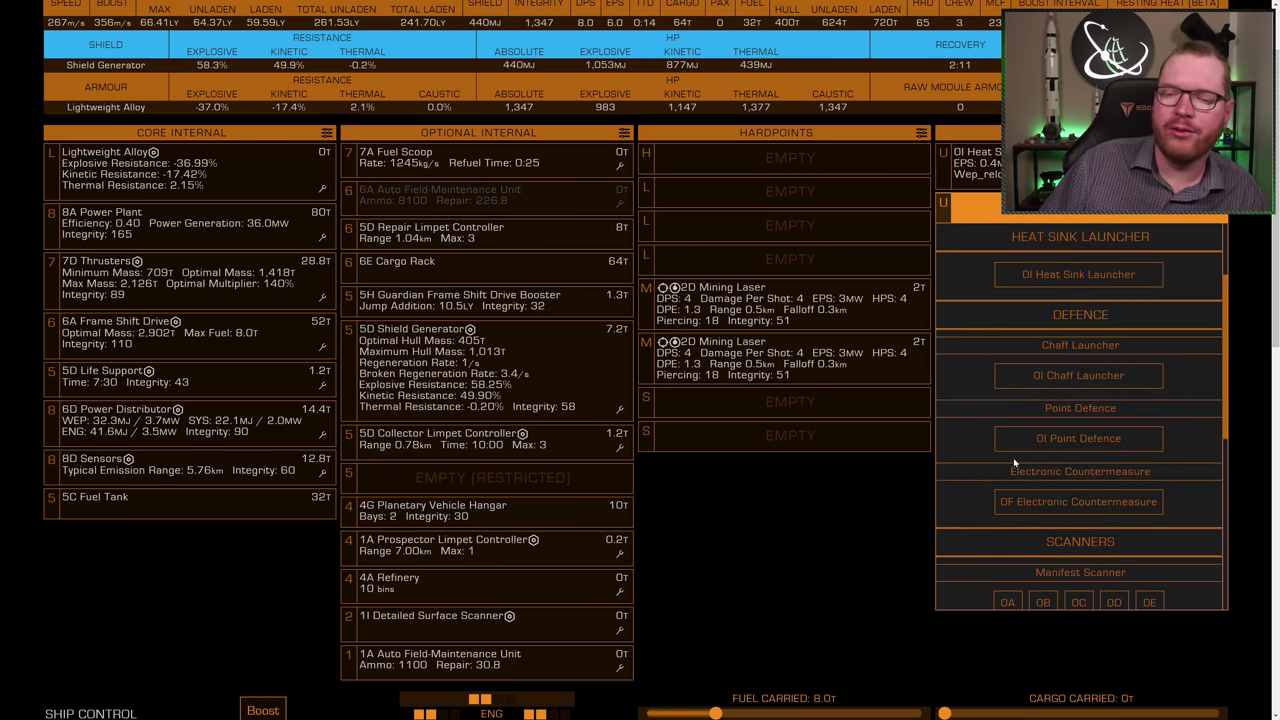
{"action": "left_click", "coordinate": [873, 515]}
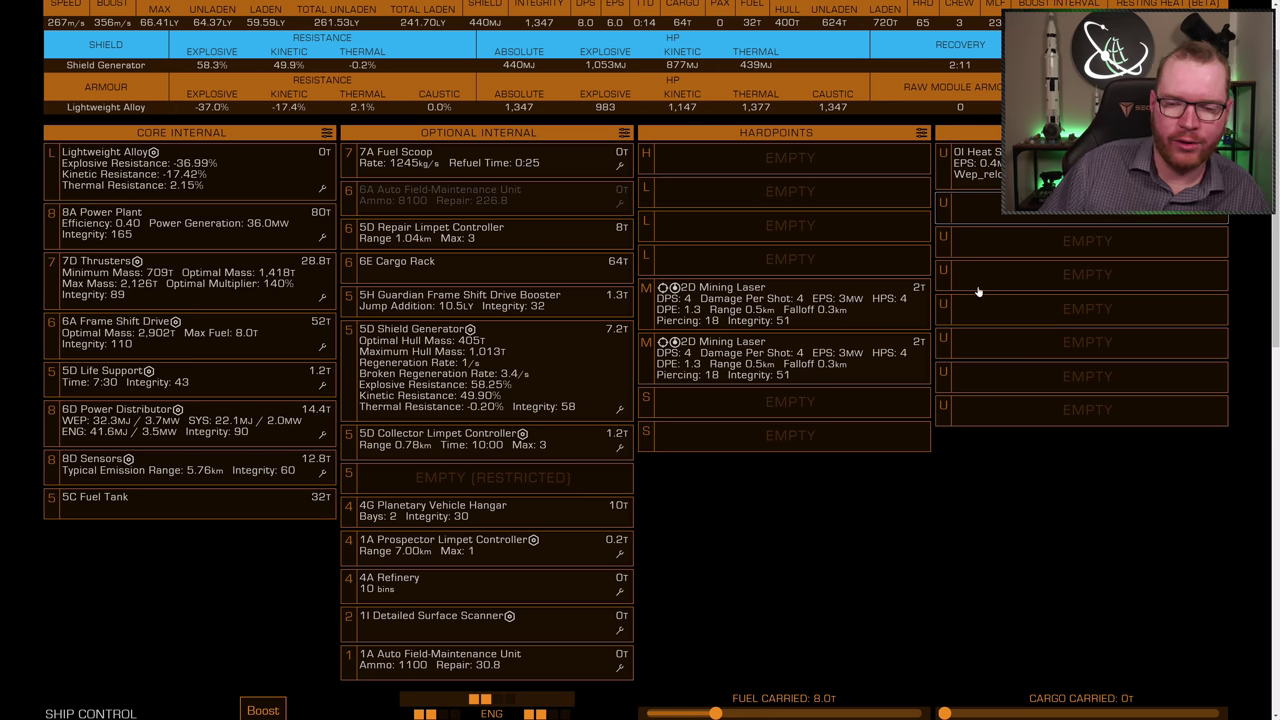
Power off the 1A Auto Field-Maintenance Unit, the Repair, Collector and Prospector Limpet Controllers, the Refinery and both Mining Lasers.
{"action": "scroll", "coordinate": [979, 291], "scroll_direction": "up", "scroll_amount": 1}
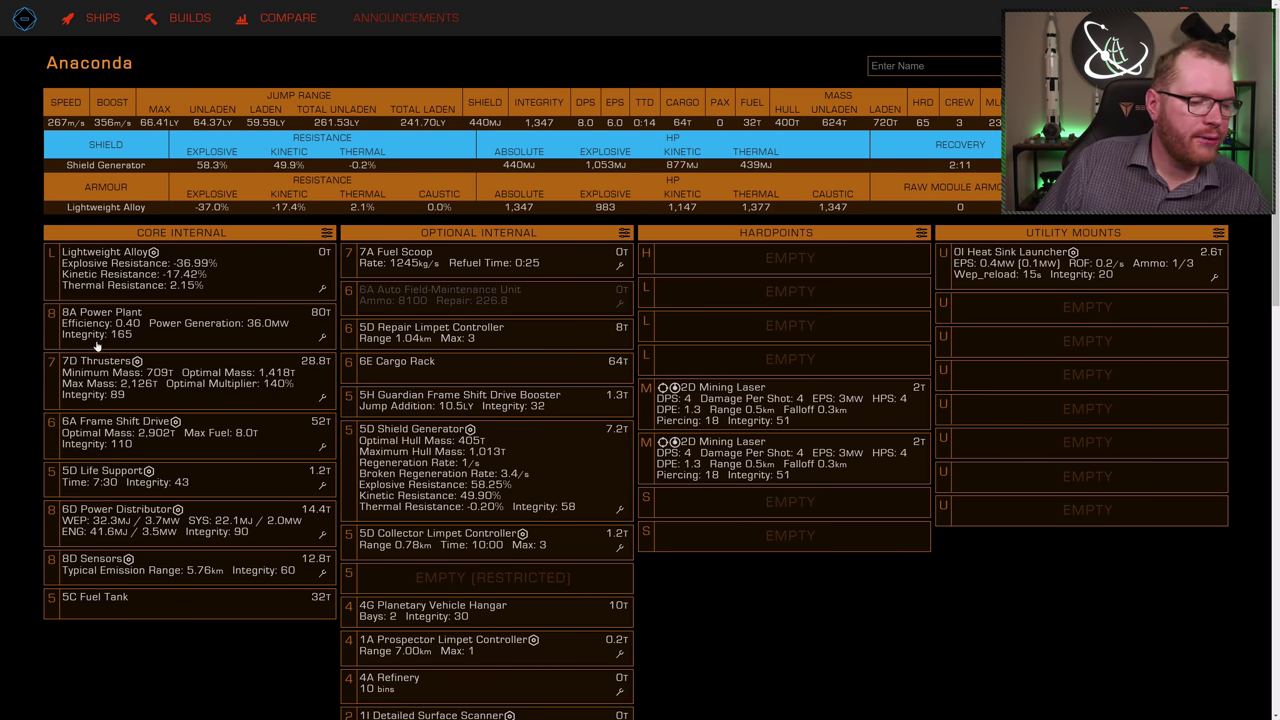
{"action": "scroll", "coordinate": [413, 320], "scroll_direction": "down", "scroll_amount": 10}
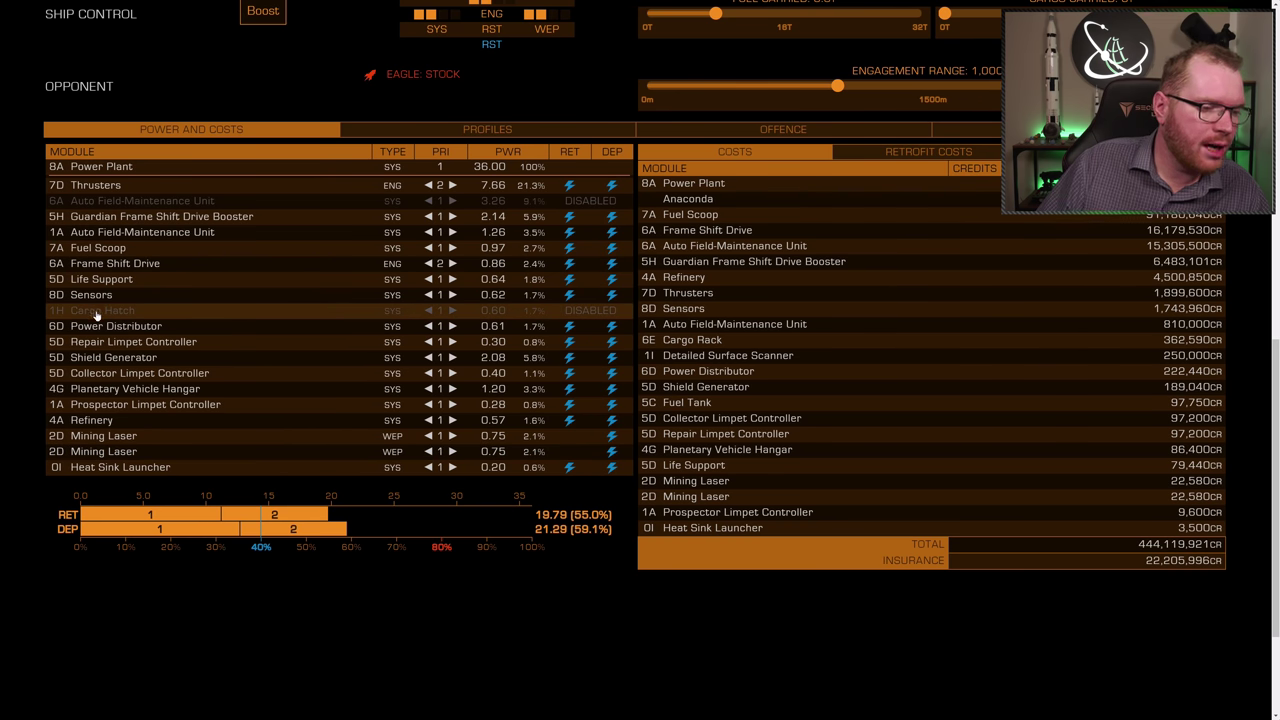
{"action": "left_click", "coordinate": [132, 233]}
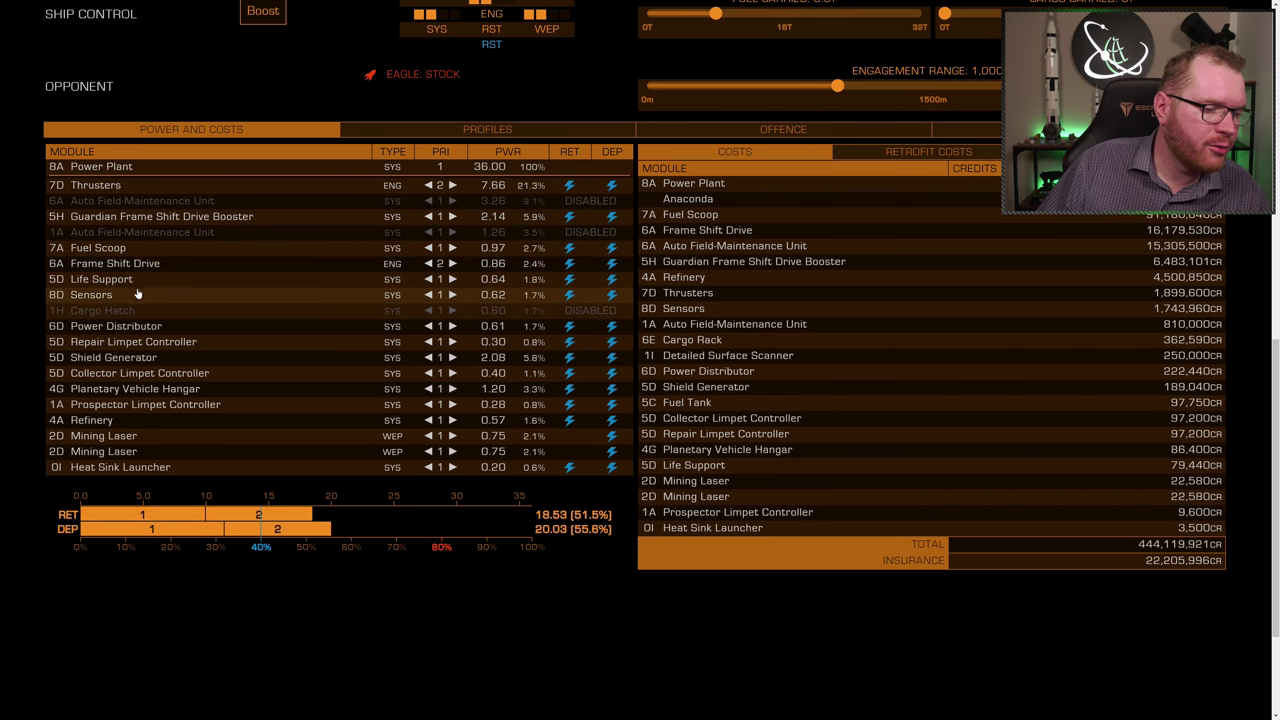
{"action": "left_click", "coordinate": [170, 343]}
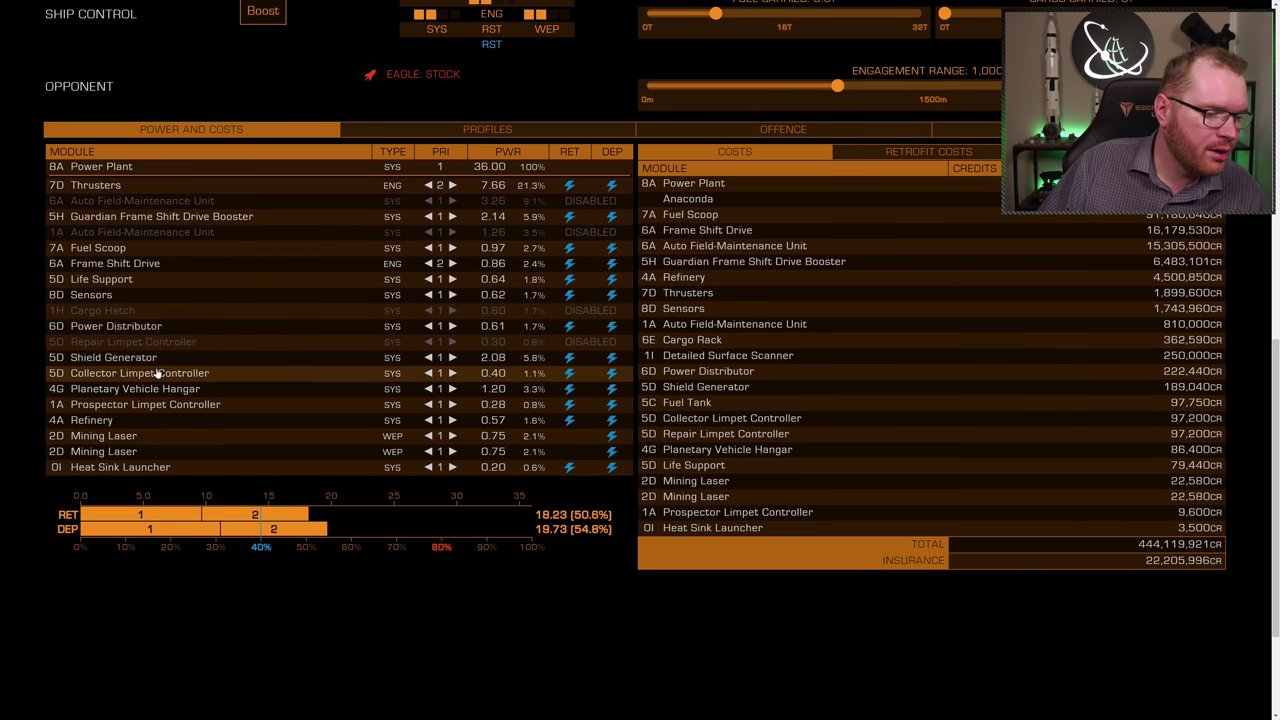
{"action": "left_click", "coordinate": [156, 374]}
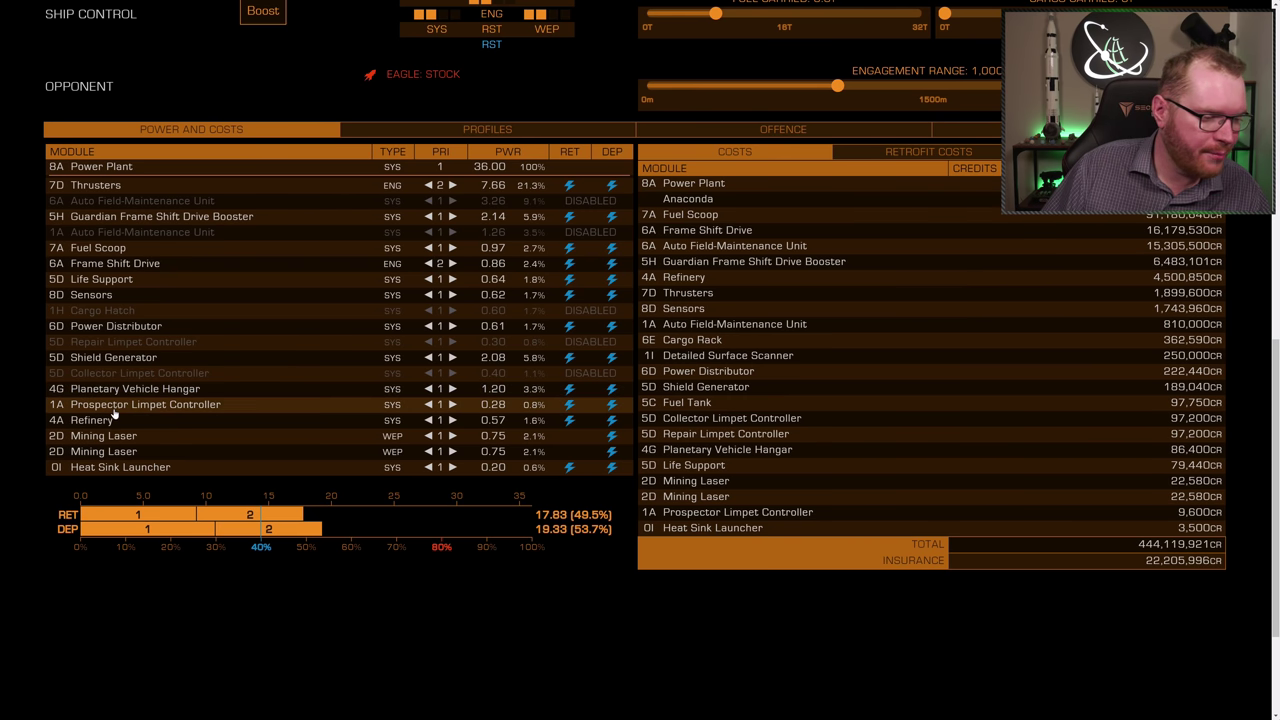
{"action": "left_click", "coordinate": [115, 410]}
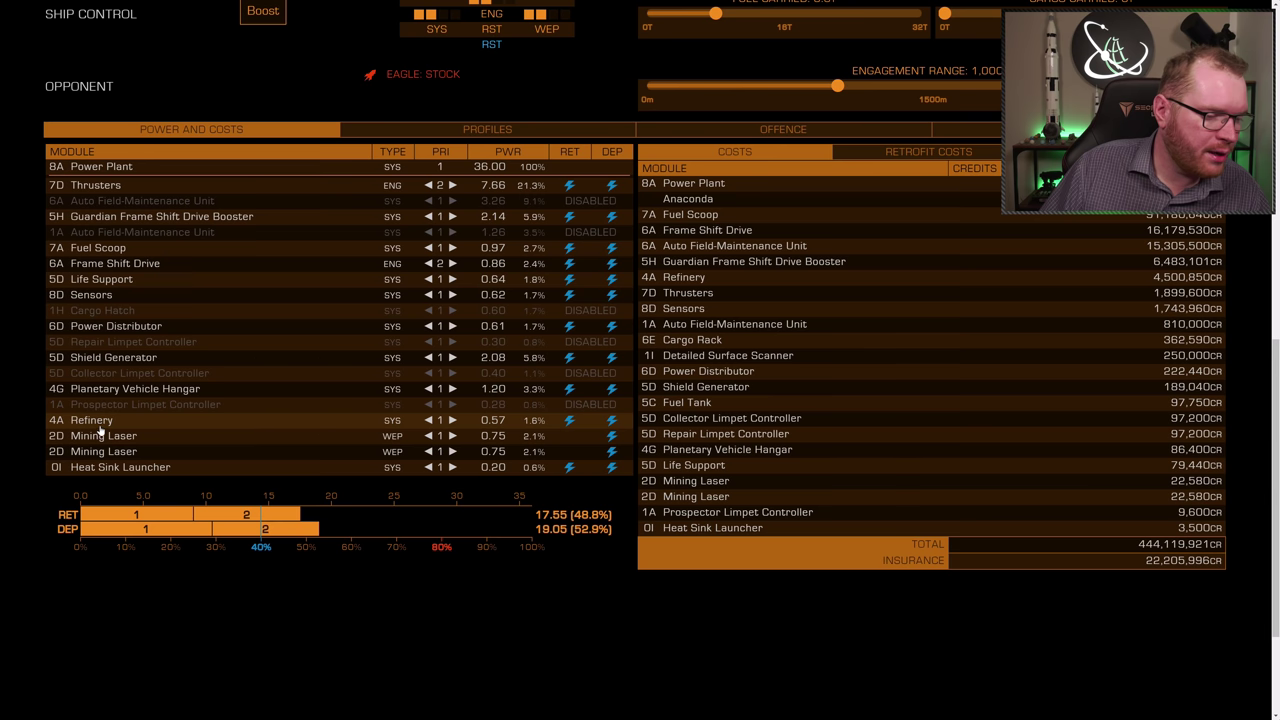
{"action": "left_click", "coordinate": [108, 420]}
{"action": "left_click", "coordinate": [108, 438]}
{"action": "left_click", "coordinate": [106, 451]}
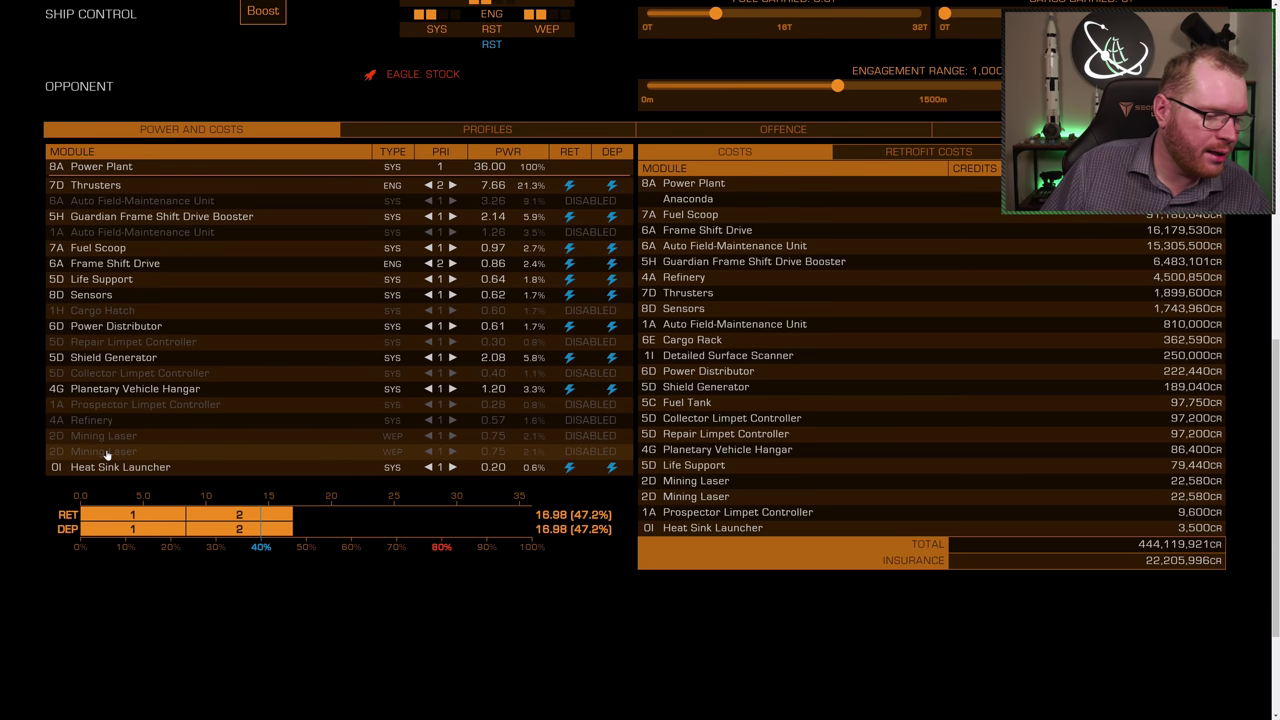
Power on the 6A Auto Field-Maintenance Unit and set the power priority of the Frame Shift Drive and Thrusters to 1.
{"action": "left_click", "coordinate": [497, 204]}
{"action": "left_click", "coordinate": [428, 264]}
{"action": "left_click", "coordinate": [428, 186]}
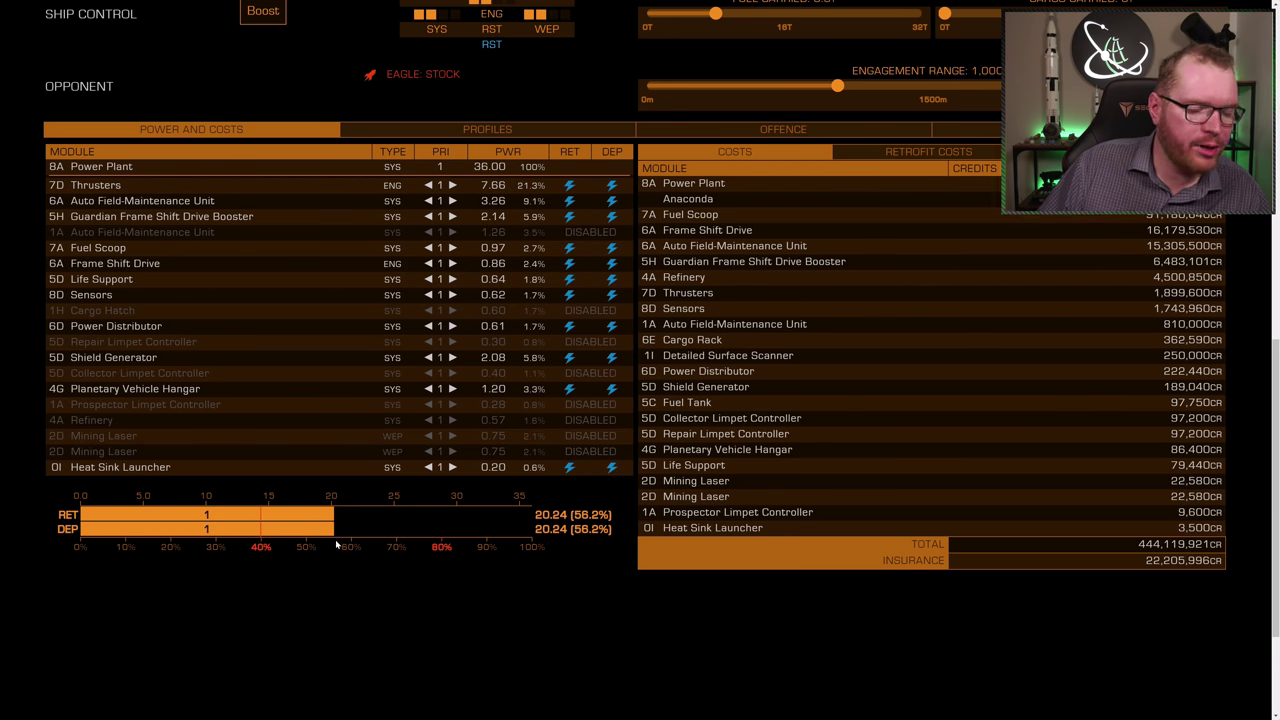
Replace the power plant with a 4A engineered with Overcharged grade 5 and the Stripped Down experimental effect.
{"action": "scroll", "coordinate": [333, 530], "scroll_direction": "up", "scroll_amount": 6}
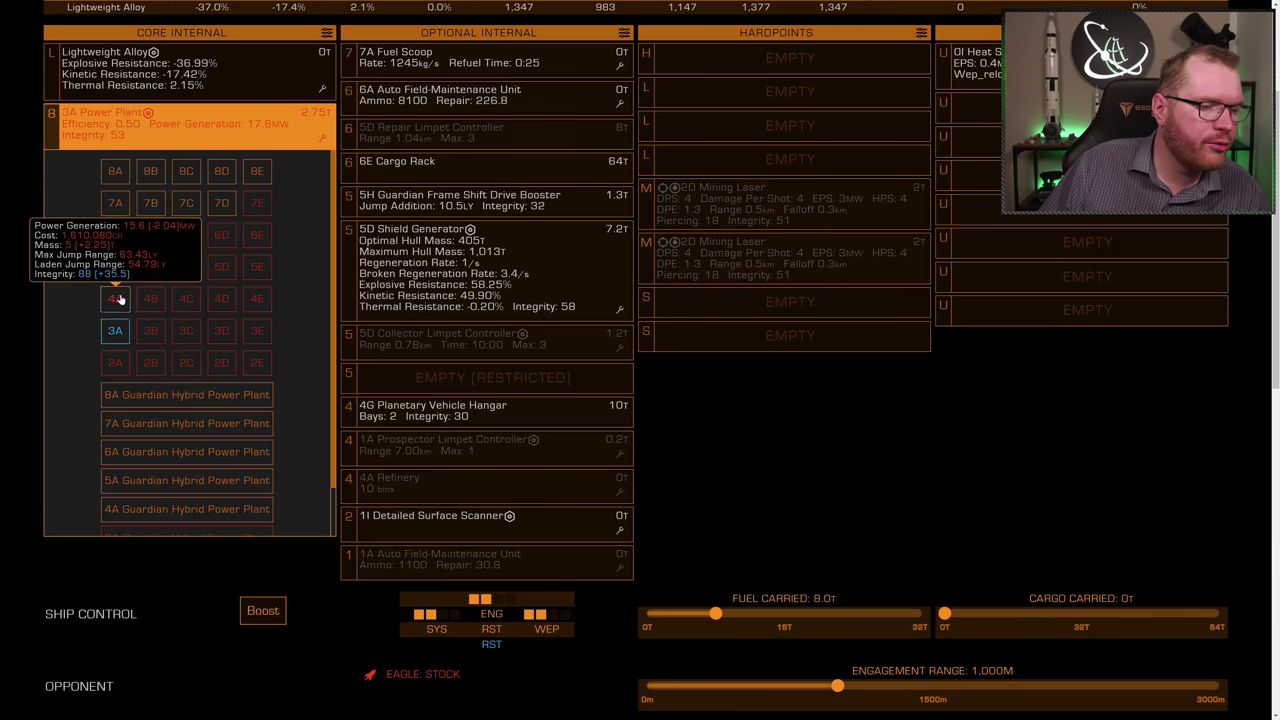
{"action": "left_click", "coordinate": [322, 136]}
{"action": "left_click", "coordinate": [120, 262]}
{"action": "left_click", "coordinate": [110, 277]}
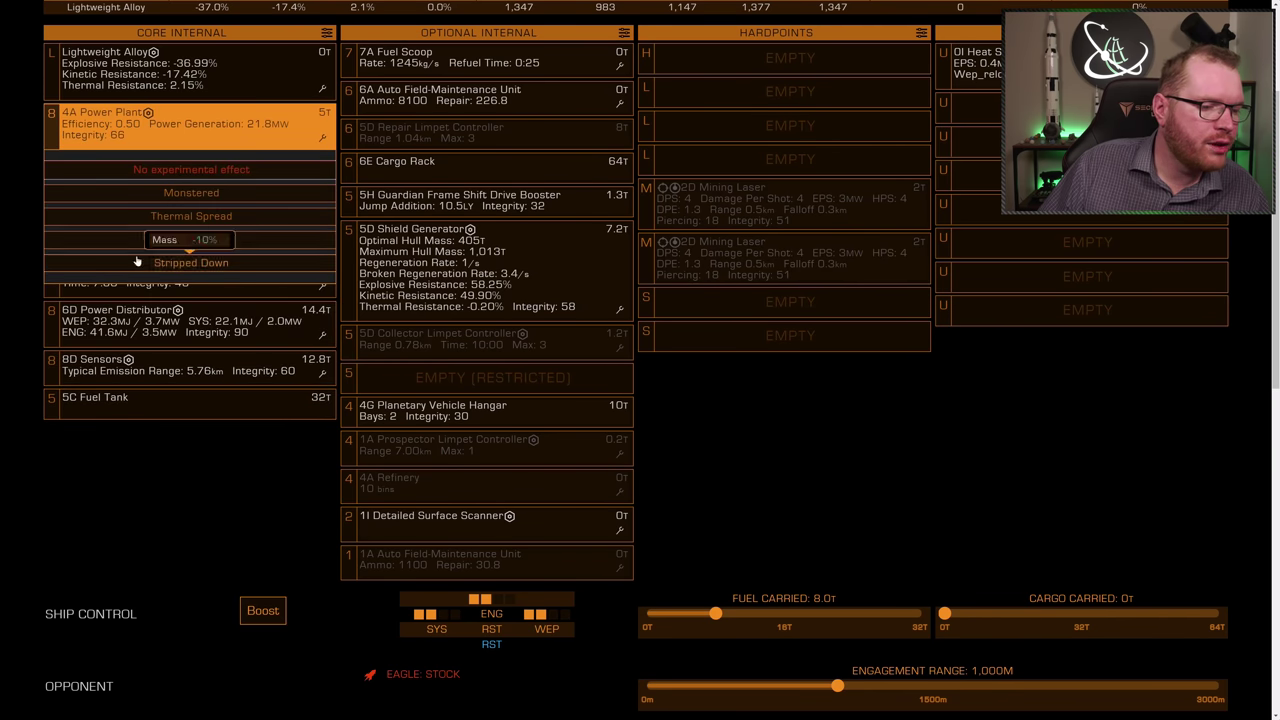
{"action": "left_click", "coordinate": [178, 263]}
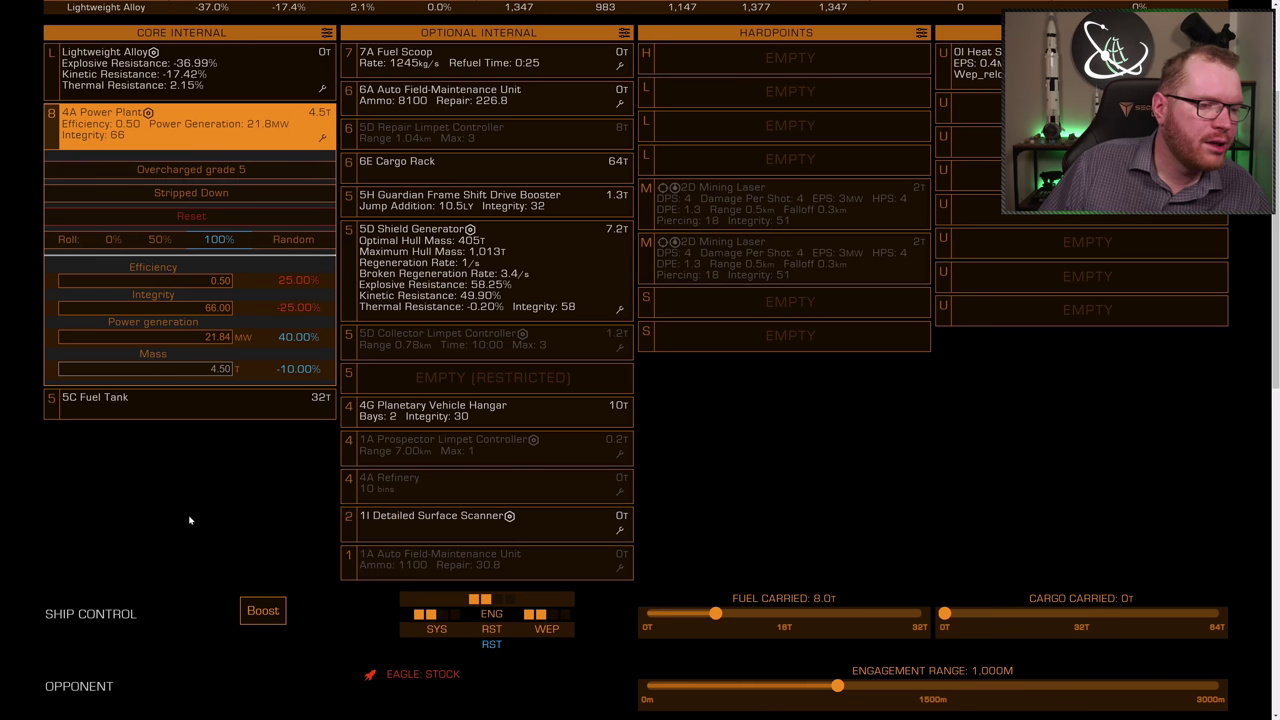
Test the power draw with the 6A and 1A Auto Field-Maintenance Units switched on together, and power both units off.
{"action": "scroll", "coordinate": [489, 498], "scroll_direction": "down", "scroll_amount": 6}
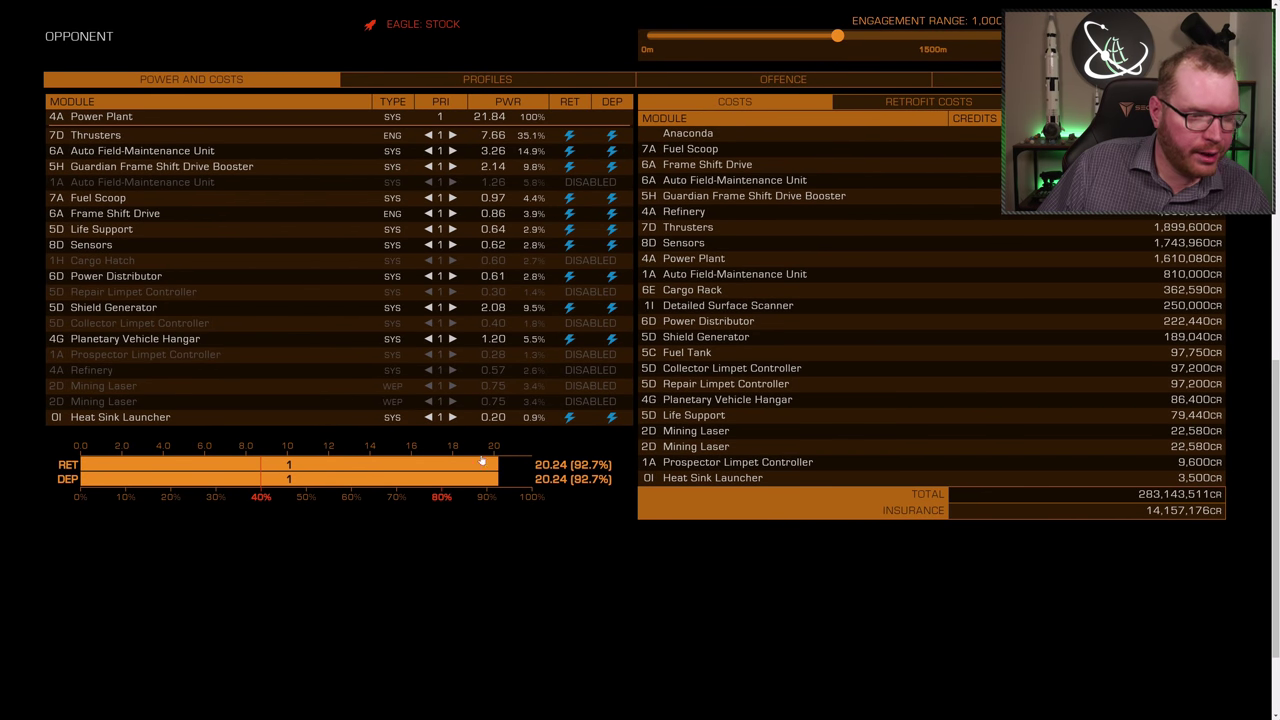
{"action": "left_click", "coordinate": [159, 156]}
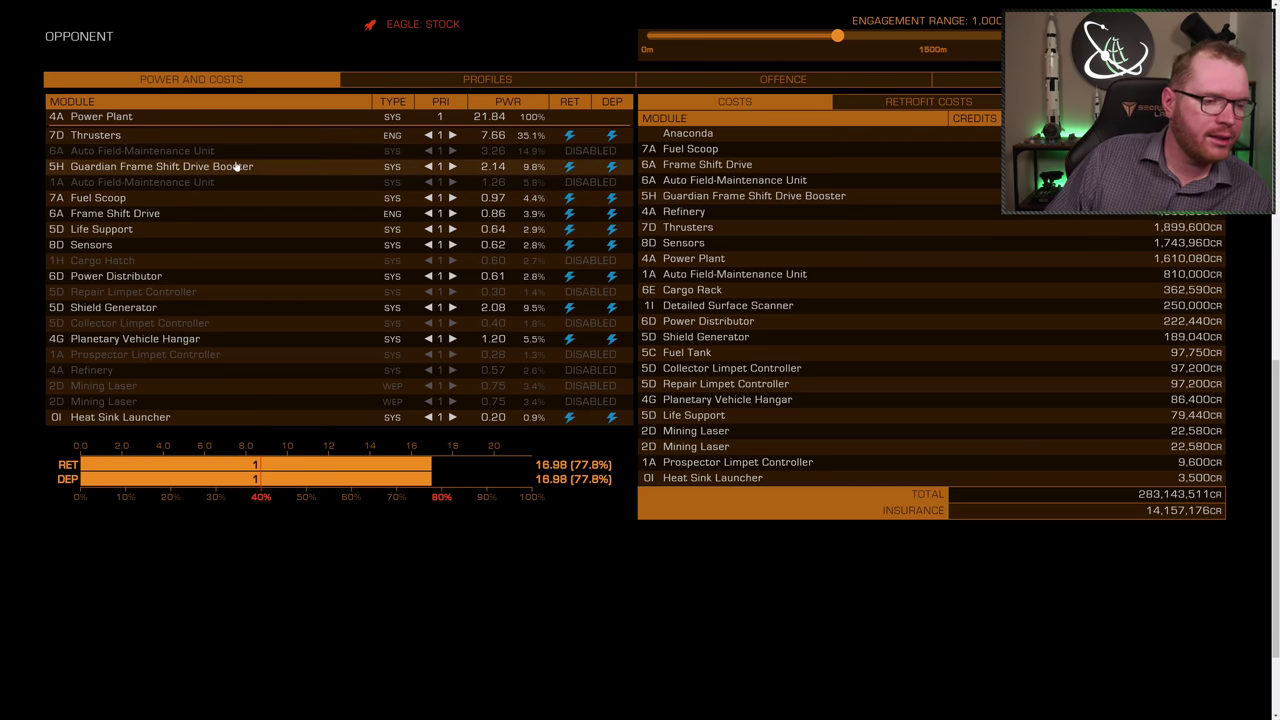
{"action": "left_click", "coordinate": [132, 182]}
{"action": "left_click", "coordinate": [165, 153]}
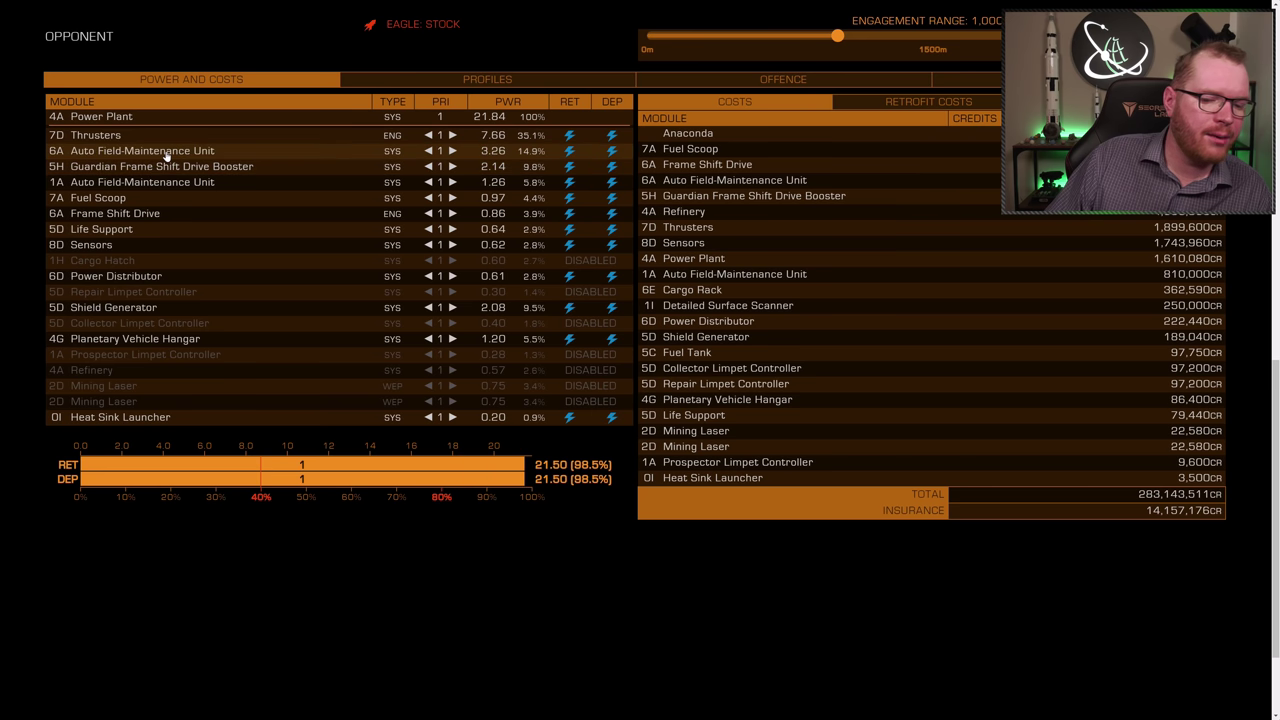
{"action": "left_click", "coordinate": [165, 153]}
{"action": "left_click", "coordinate": [157, 184]}
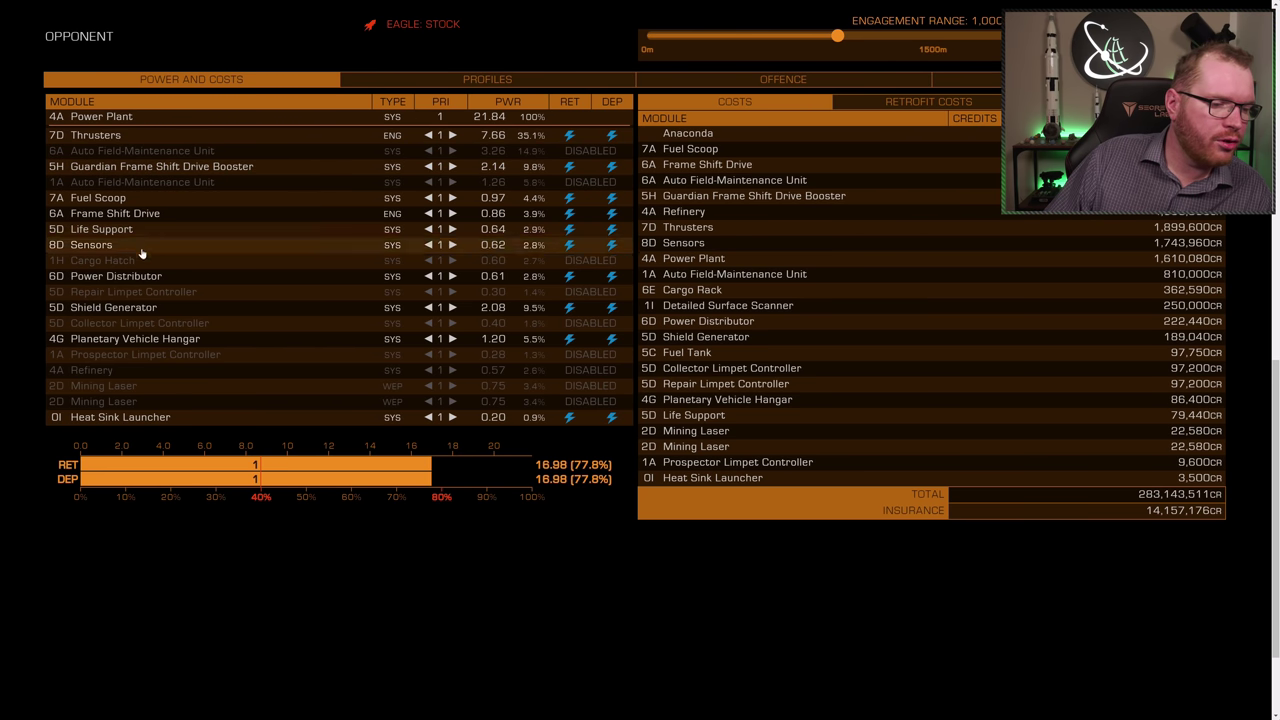
Power on both Mining Lasers, the Refinery, the Prospector, Collector and Repair Limpet Controllers, and the Cargo Hatch.
{"action": "left_click", "coordinate": [135, 401]}
{"action": "left_click", "coordinate": [130, 386]}
{"action": "left_click", "coordinate": [128, 370]}
{"action": "left_click", "coordinate": [135, 354]}
{"action": "left_click", "coordinate": [138, 323]}
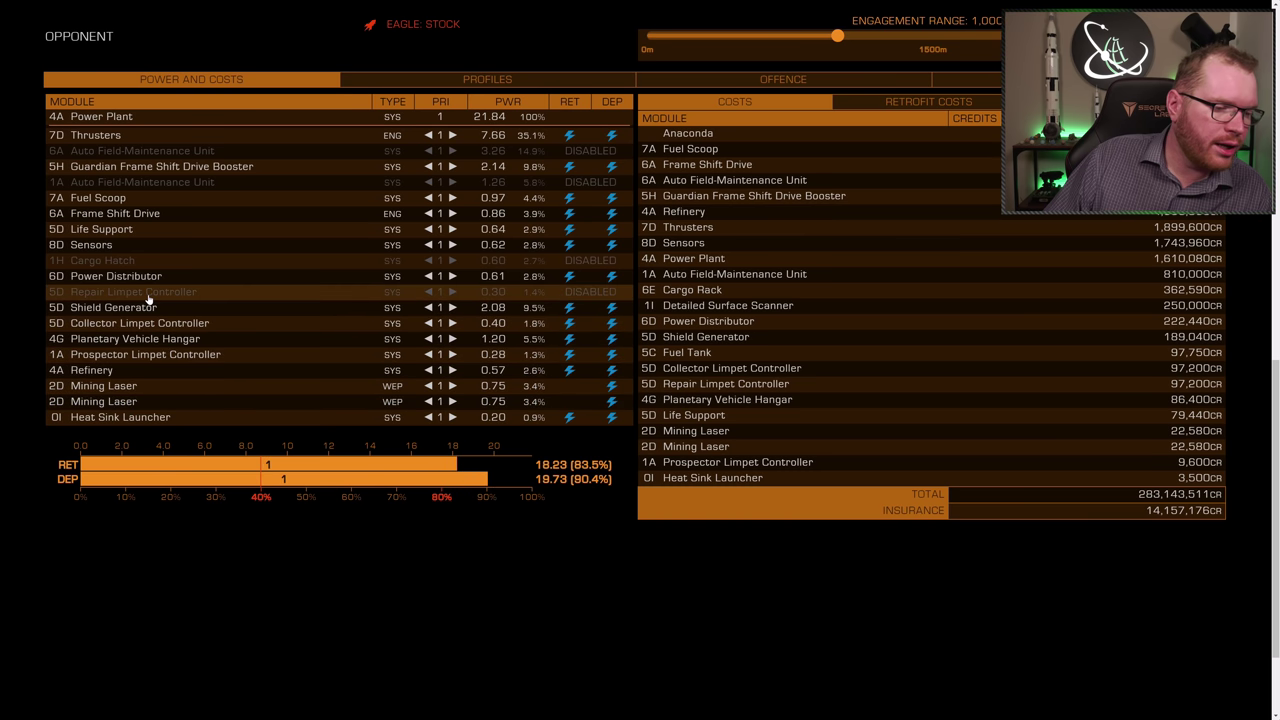
{"action": "left_click", "coordinate": [135, 291]}
{"action": "left_click", "coordinate": [110, 260]}
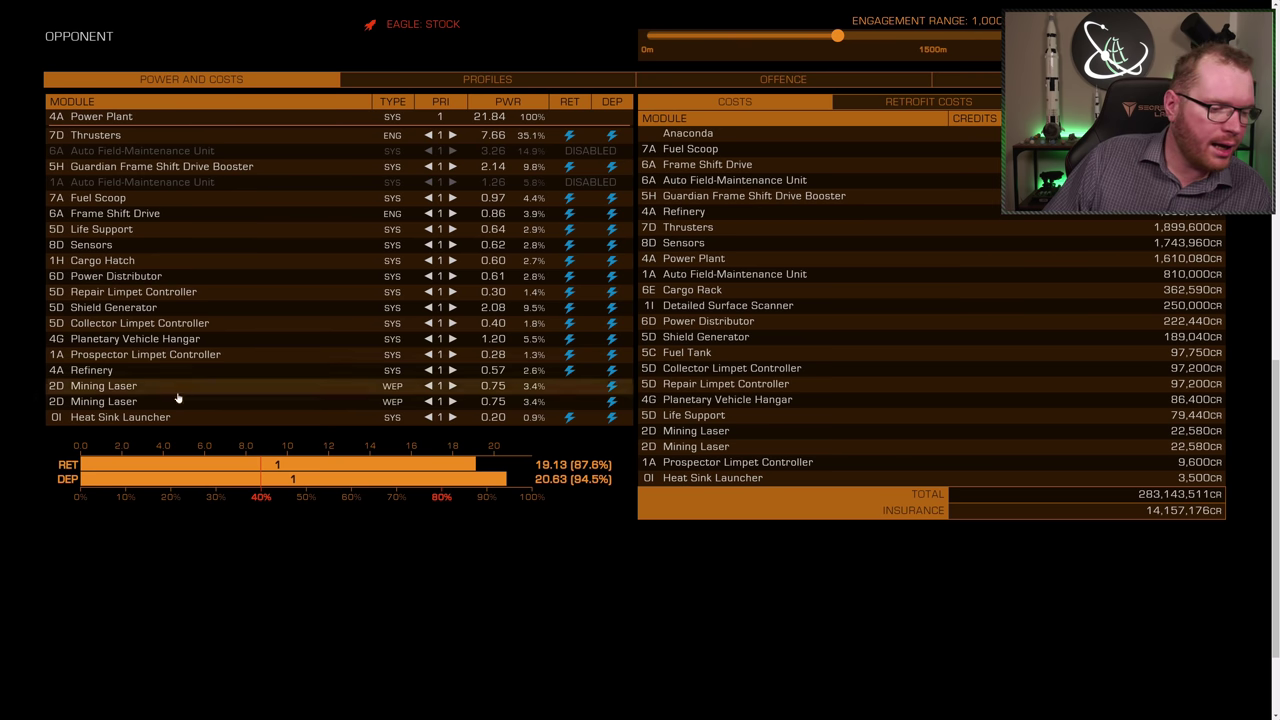
Switch both Mining Lasers off and back on to check their effect on the power draw.
{"action": "left_click", "coordinate": [112, 401]}
{"action": "left_click", "coordinate": [108, 386]}
{"action": "left_click", "coordinate": [107, 386]}
{"action": "left_click", "coordinate": [105, 401]}
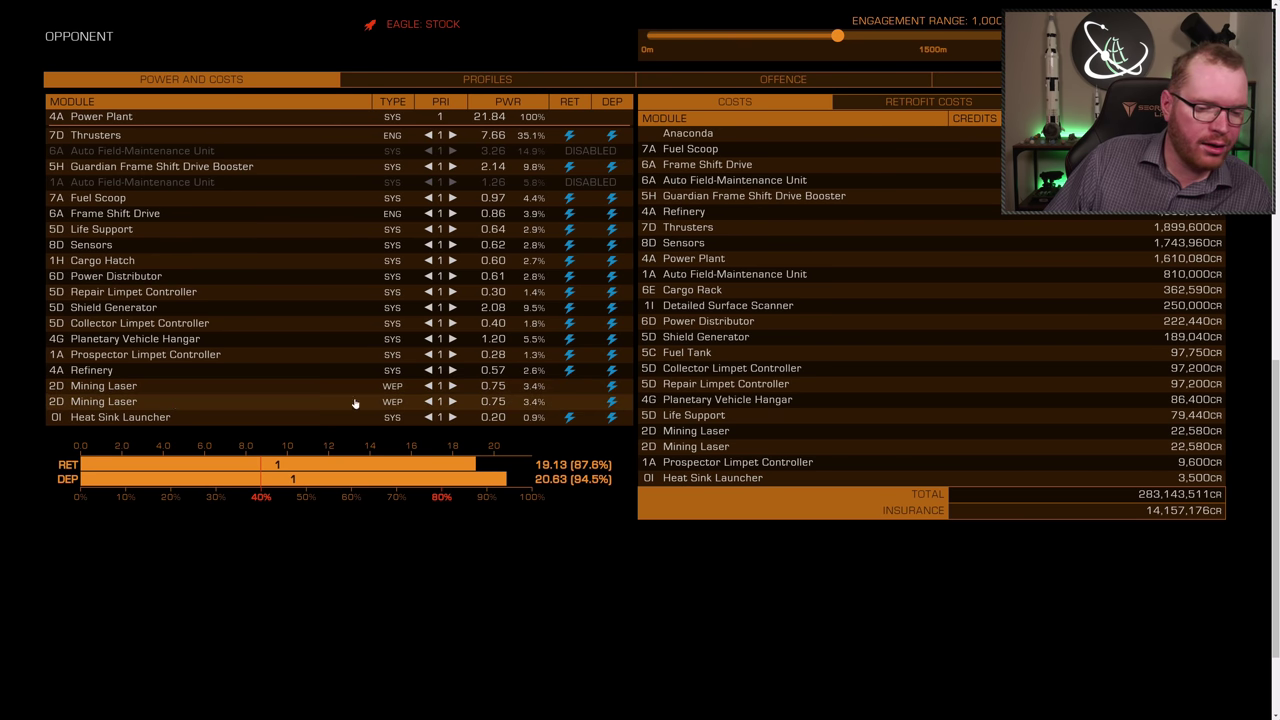
Set the power priority to 2 for both Mining Lasers, the Refinery, the Prospector, Collector and Repair Limpet Controllers, and the Cargo Hatch.
{"action": "left_click", "coordinate": [452, 400]}
{"action": "left_click", "coordinate": [452, 386]}
{"action": "left_click", "coordinate": [452, 370]}
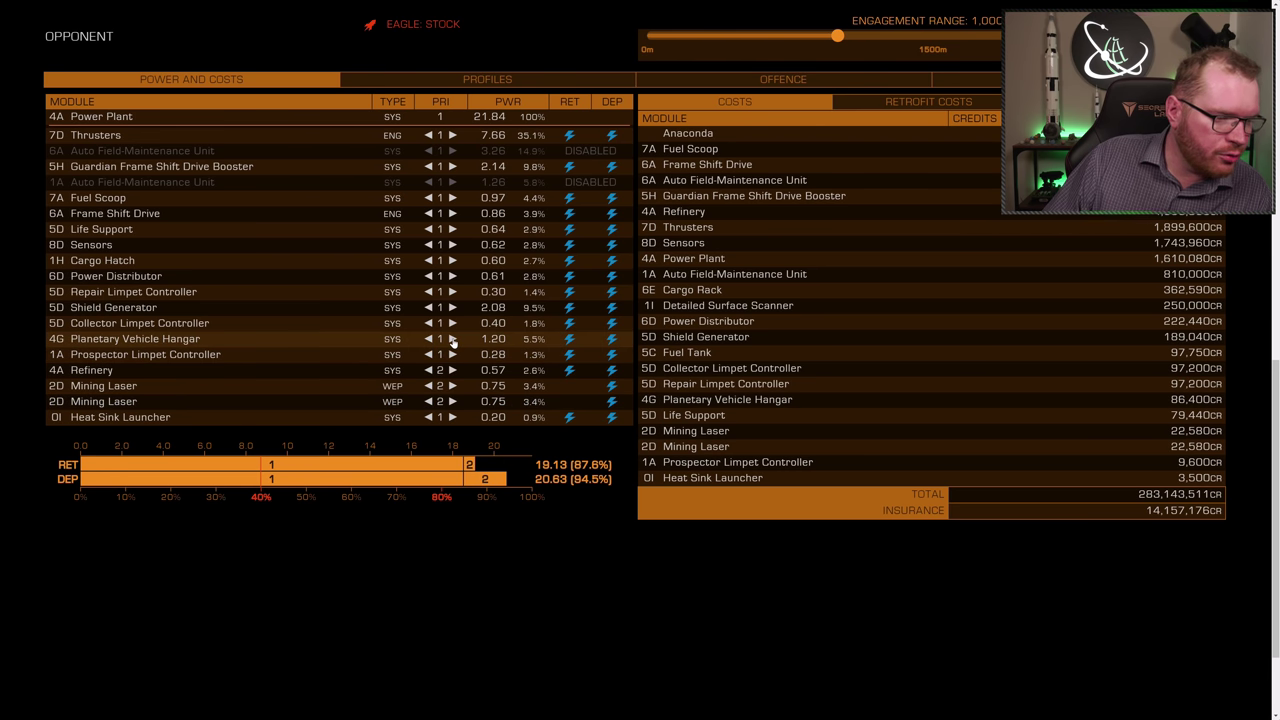
{"action": "left_click", "coordinate": [452, 354]}
{"action": "left_click", "coordinate": [452, 323]}
{"action": "left_click", "coordinate": [452, 291]}
{"action": "left_click", "coordinate": [452, 260]}
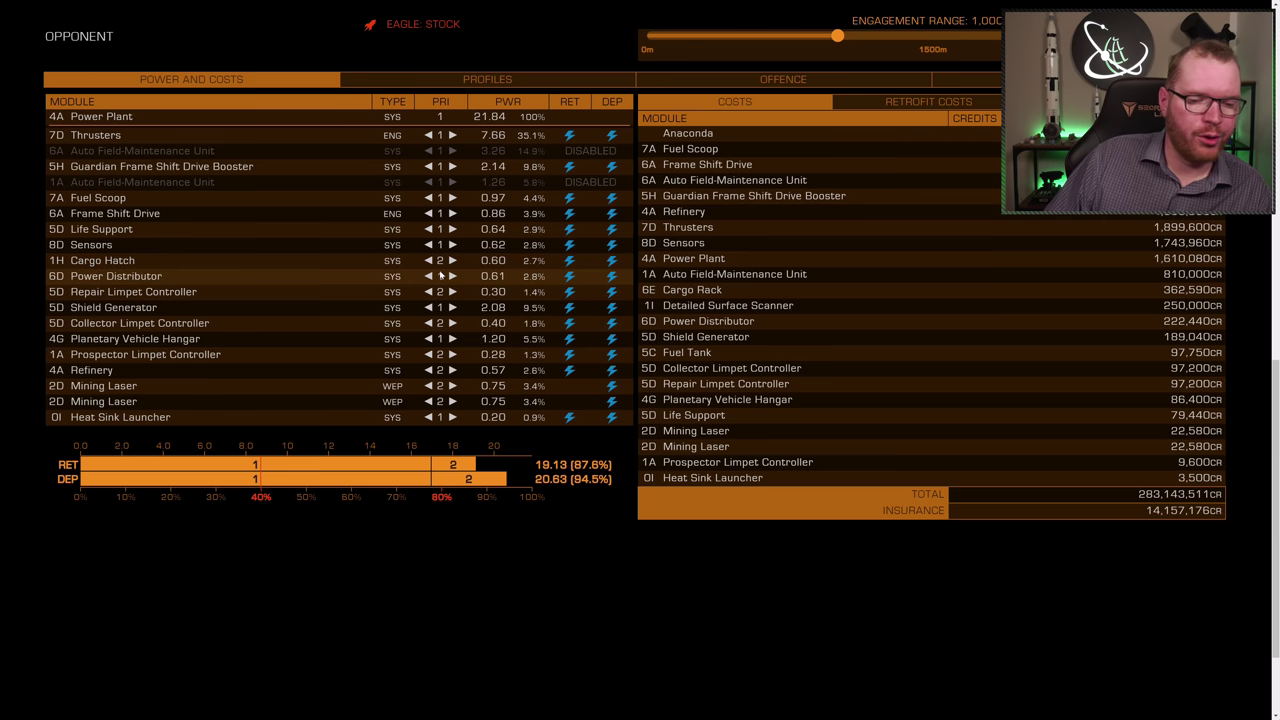
Test the priority 2 setup by powering on the 6A and 1A Auto Field-Maintenance Units, and power both units off again.
{"action": "left_click", "coordinate": [207, 155]}
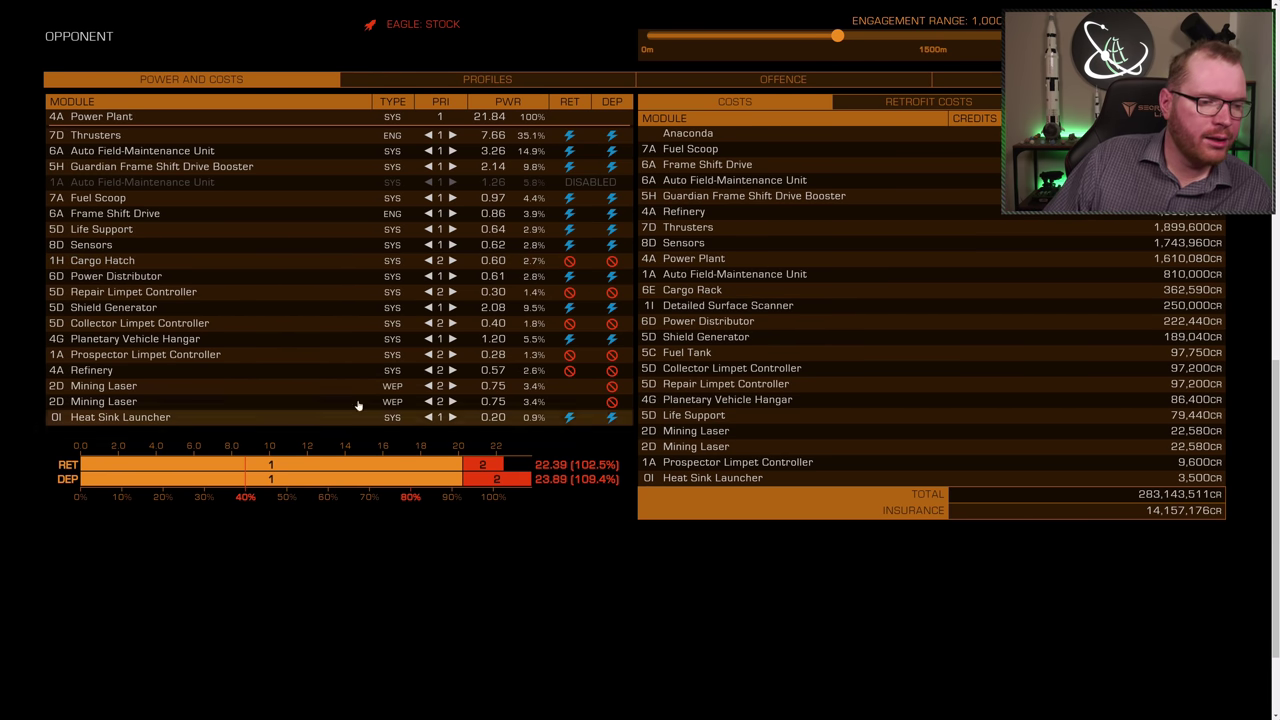
{"action": "left_click", "coordinate": [172, 184]}
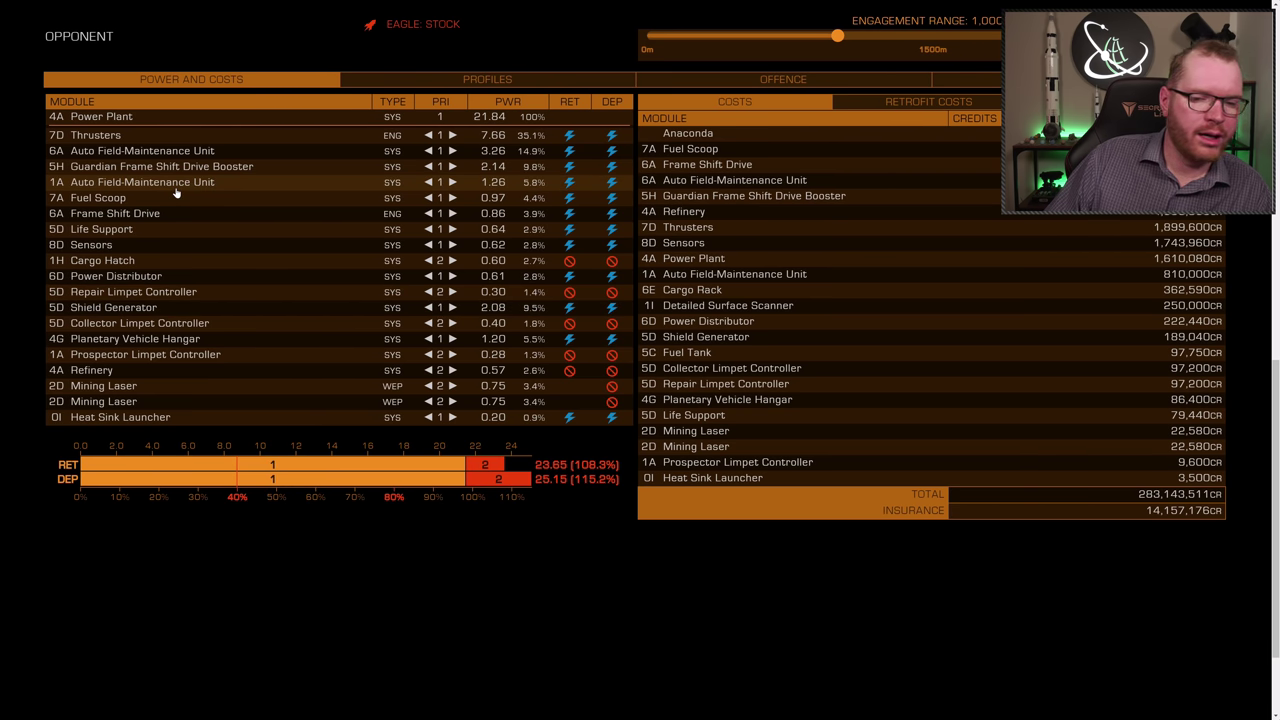
{"action": "left_click", "coordinate": [175, 188]}
{"action": "left_click", "coordinate": [212, 156]}
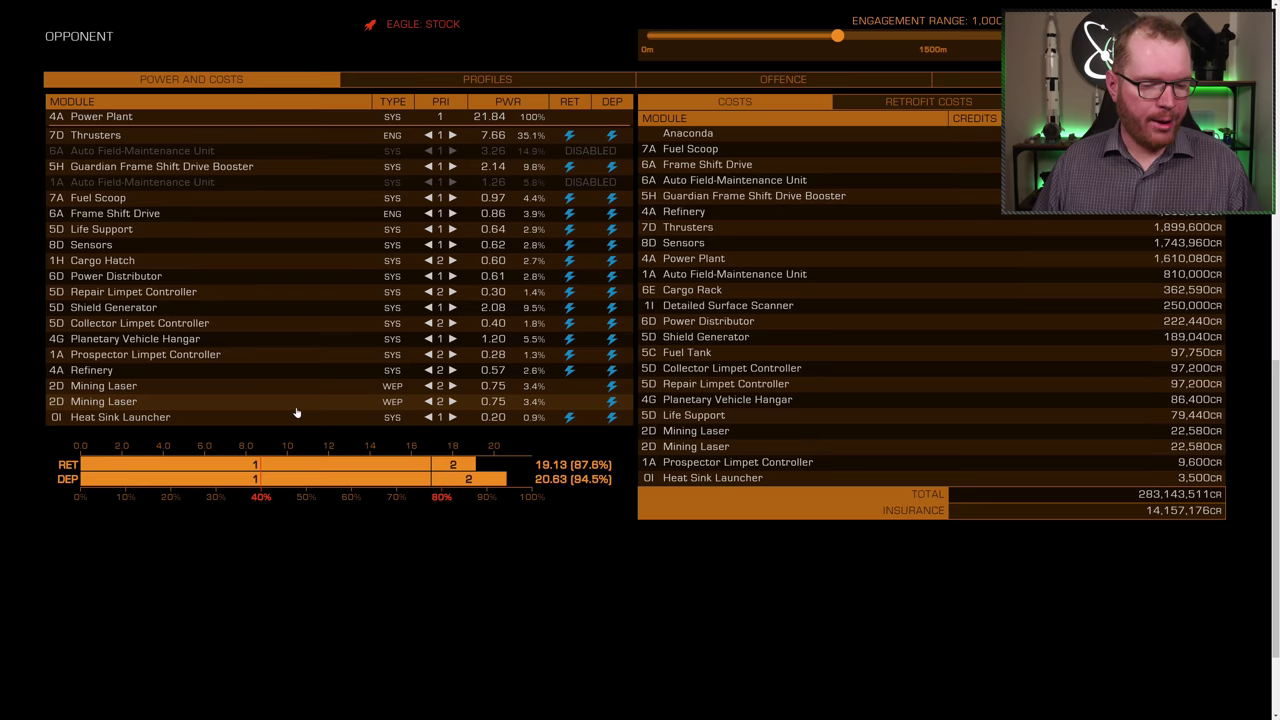
{"action": "scroll", "coordinate": [300, 380], "scroll_direction": "up", "scroll_amount": 6}
{"action": "scroll", "coordinate": [338, 345], "scroll_direction": "up", "scroll_amount": 2}
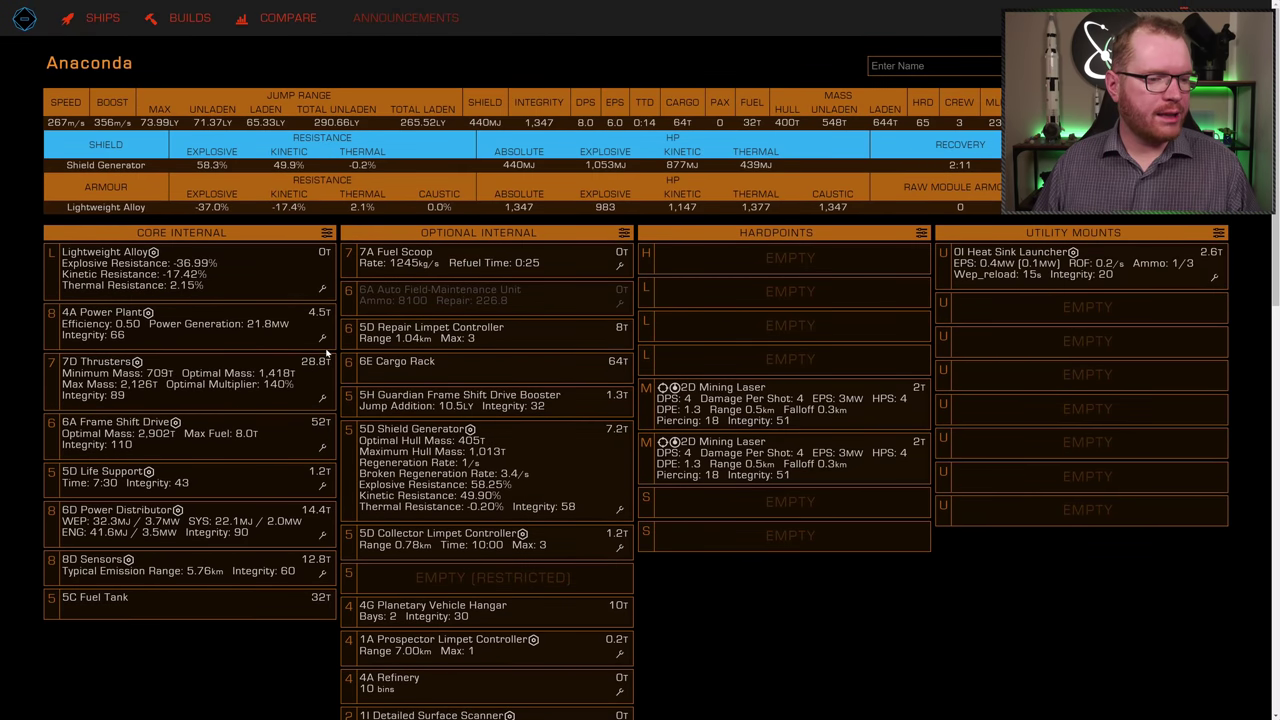